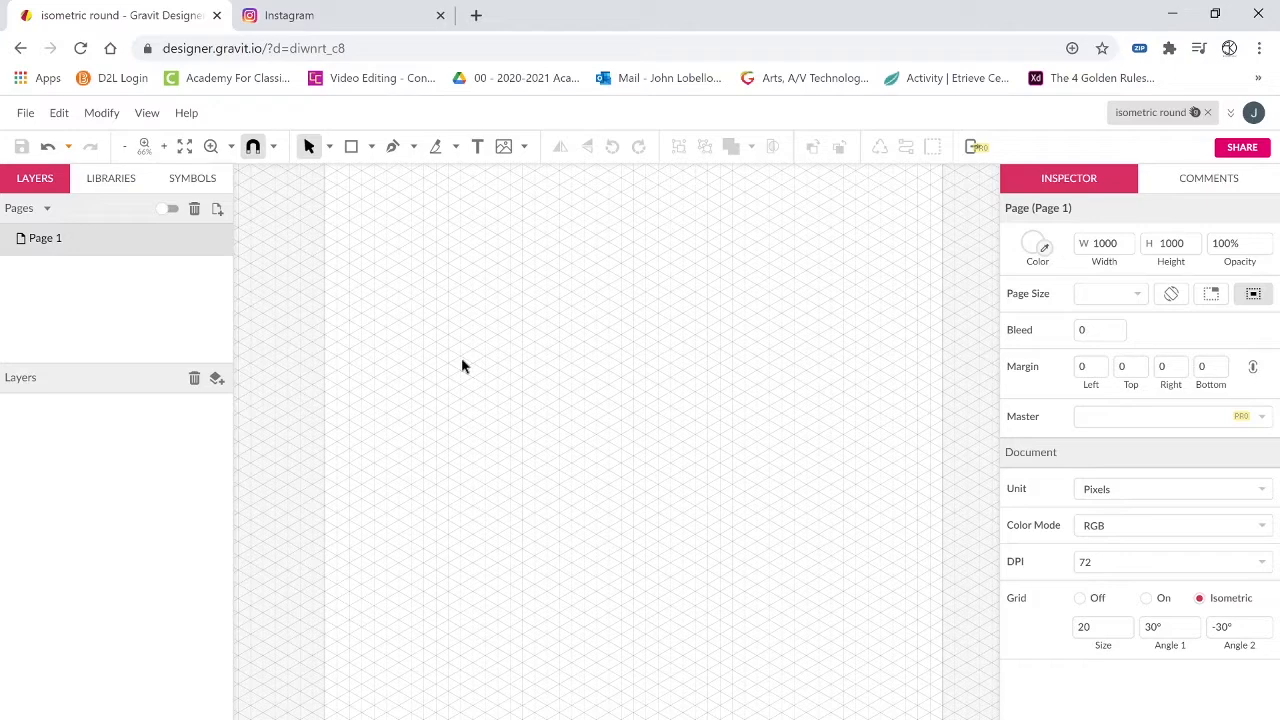
Draw a circle about 220 px wide and high in the upper-left area of the isometric grid.
key("m")
key("e")
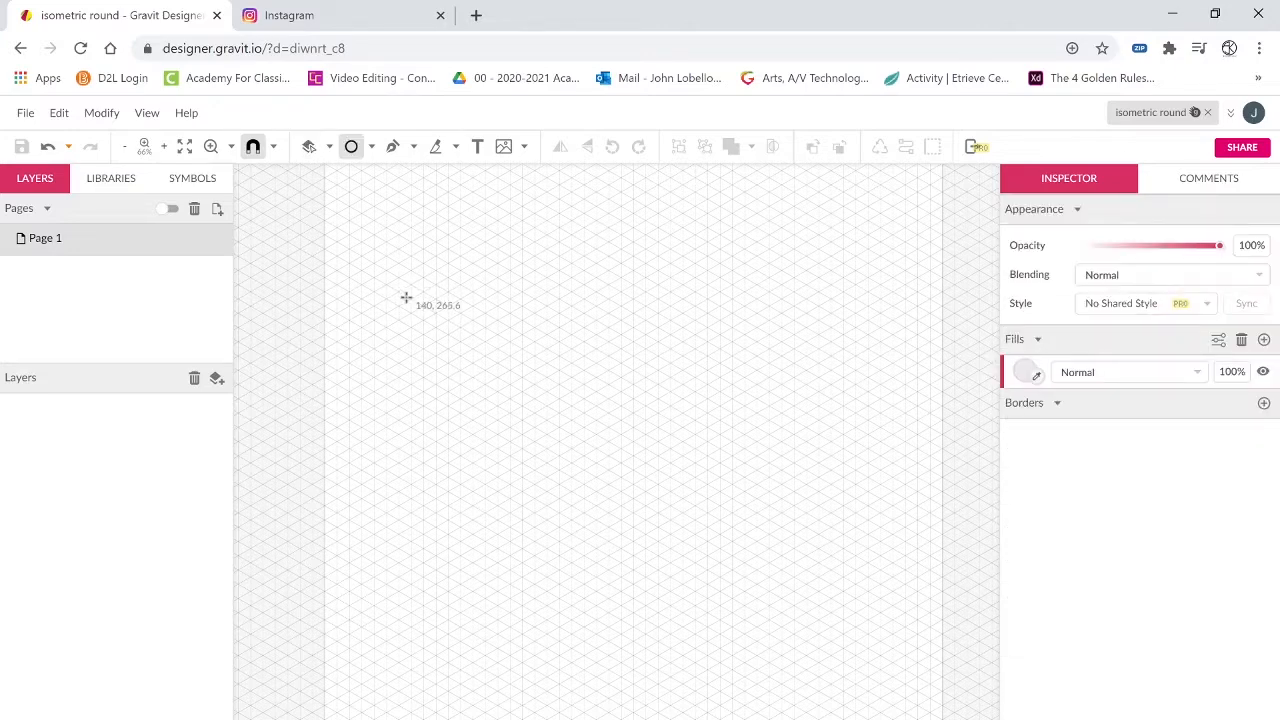
left_click_drag(403, 282, 530, 392)
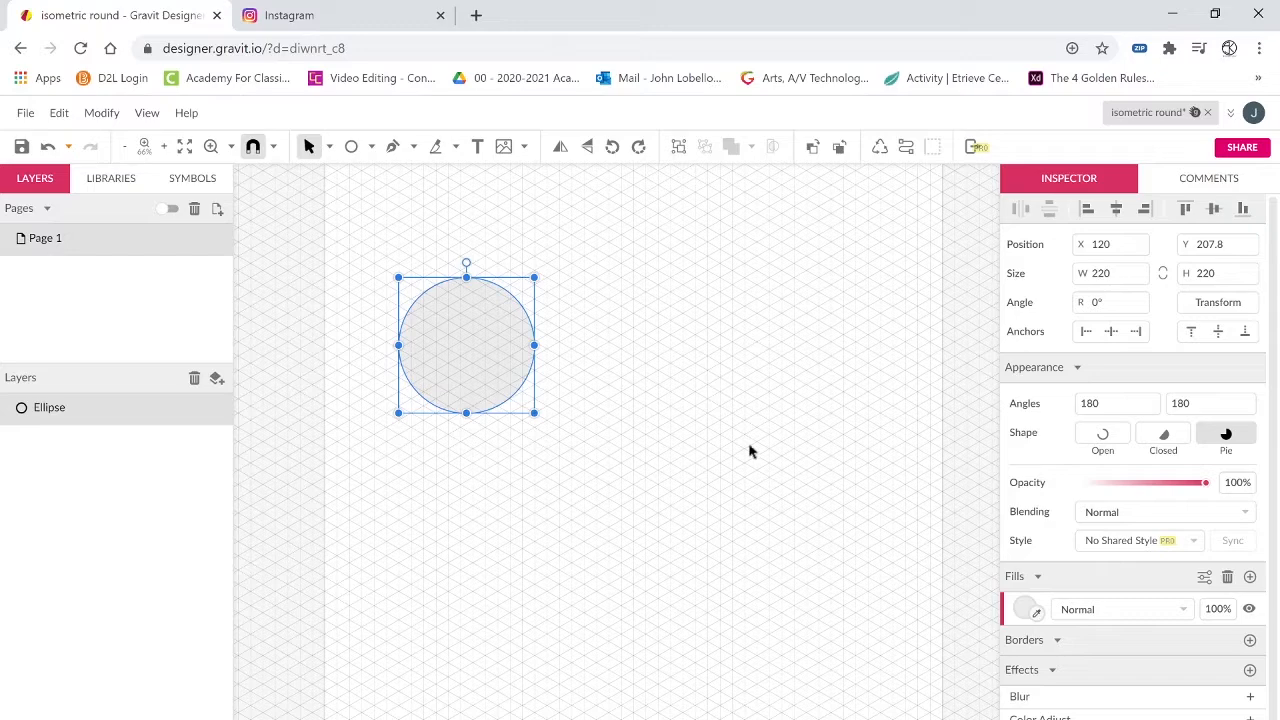
Reset the Transform rotation to 0° and scale the circle's height to 86.602%.
left_click(1190, 306)
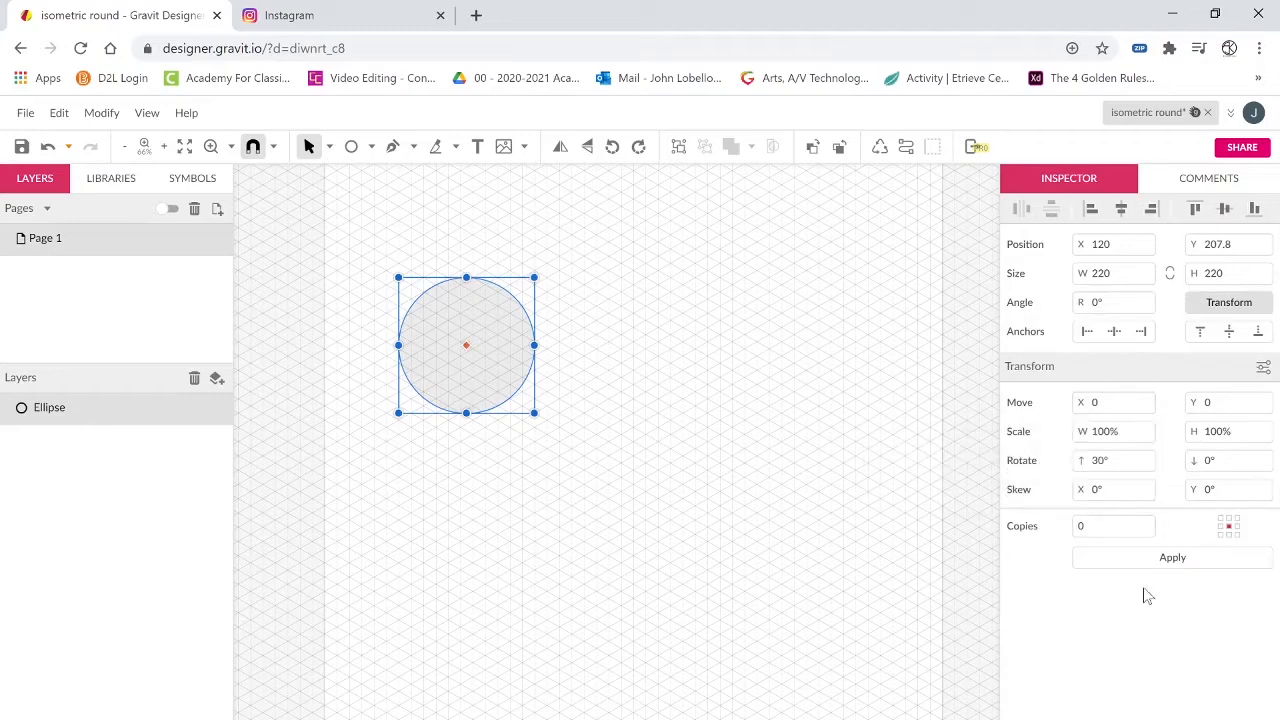
left_click(1117, 463)
type("0")
left_click(1148, 634)
left_click(1217, 431)
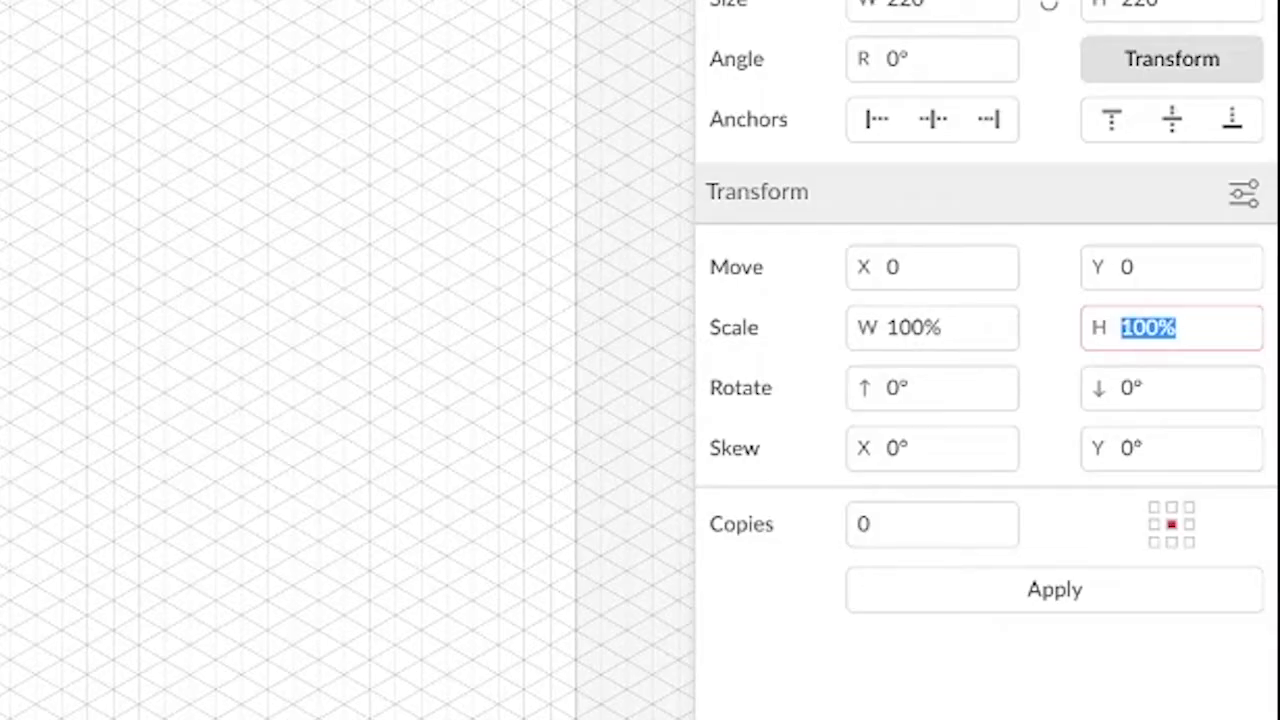
type("86.60")
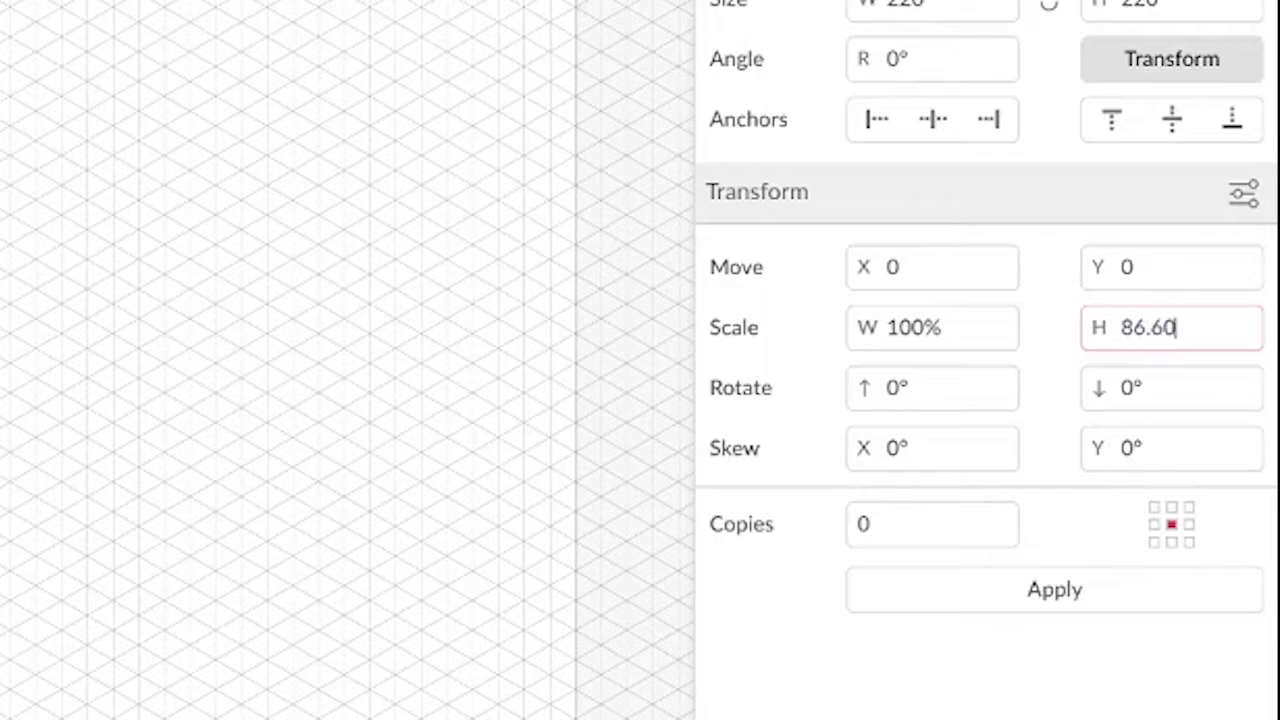
type("2")
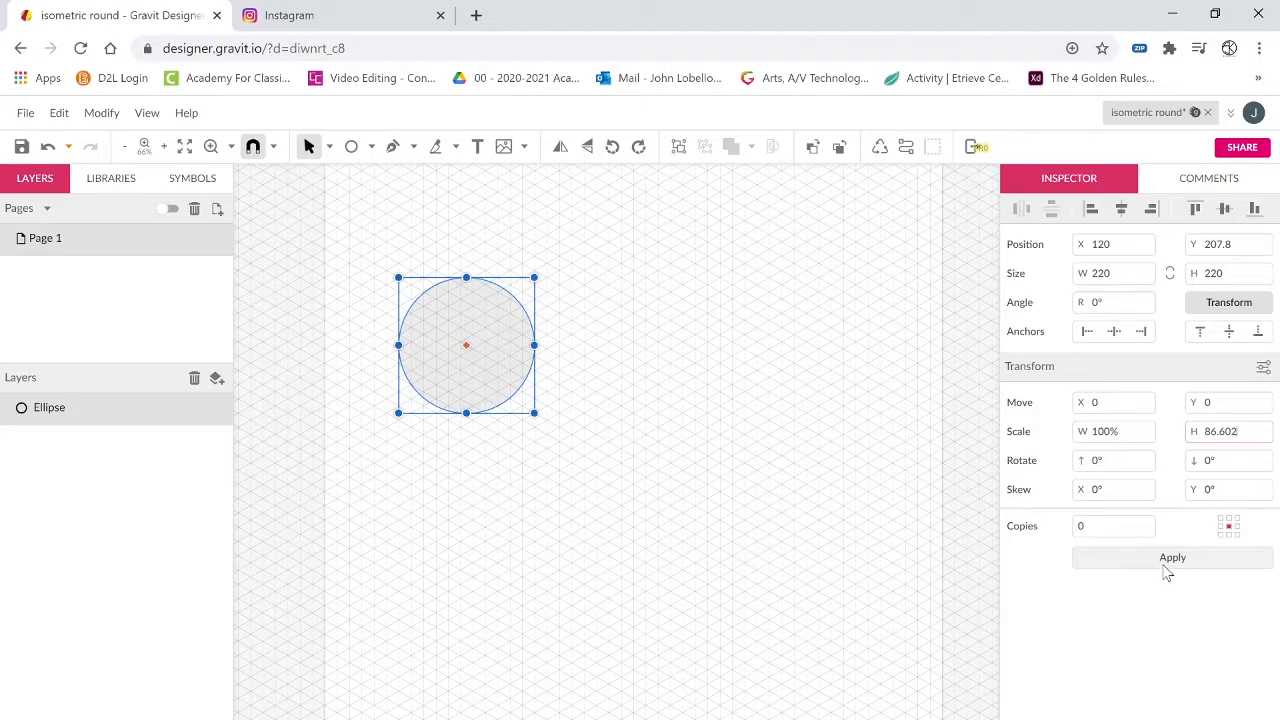
left_click(1165, 567)
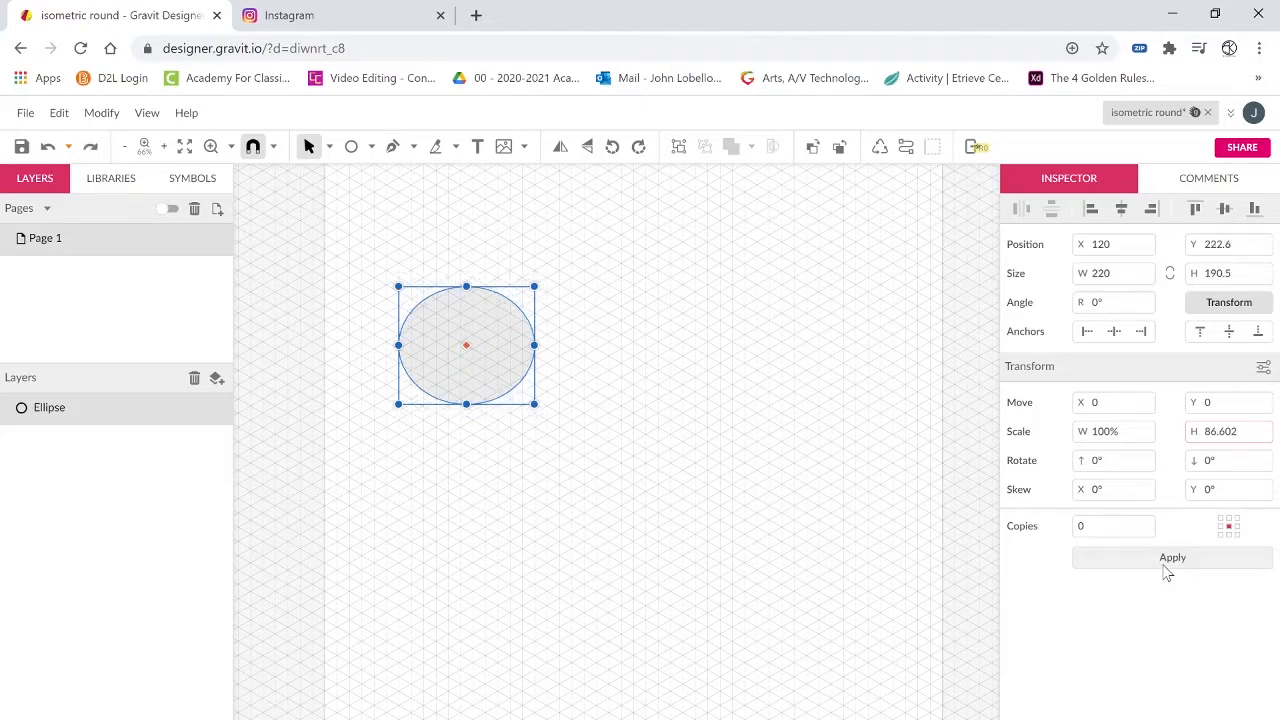
Restore the Transform height scale to 100% and skew the ellipse horizontally by -30°.
double_click(1221, 432)
type("100")
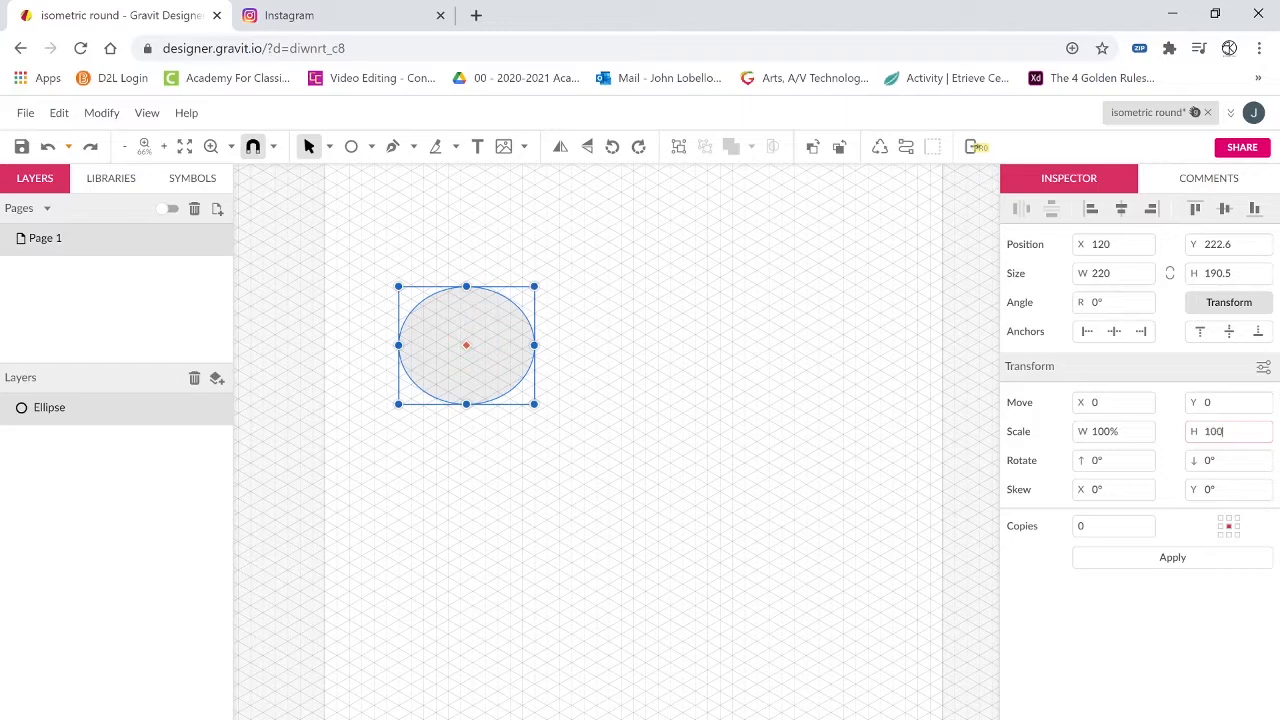
key("Return")
double_click(1108, 489)
type("-3")
left_click(1123, 563)
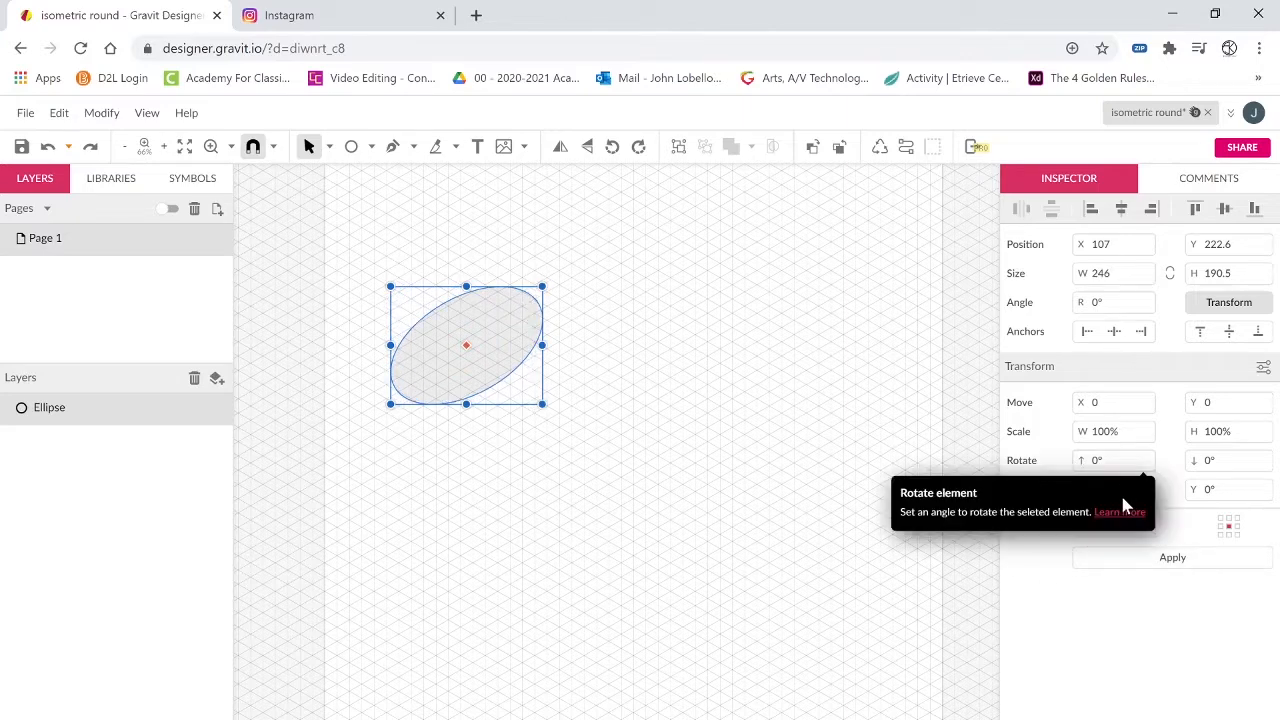
Reset the horizontal skew to 0°, rotate the ellipse by 30° and leave the Transform settings.
double_click(1101, 489)
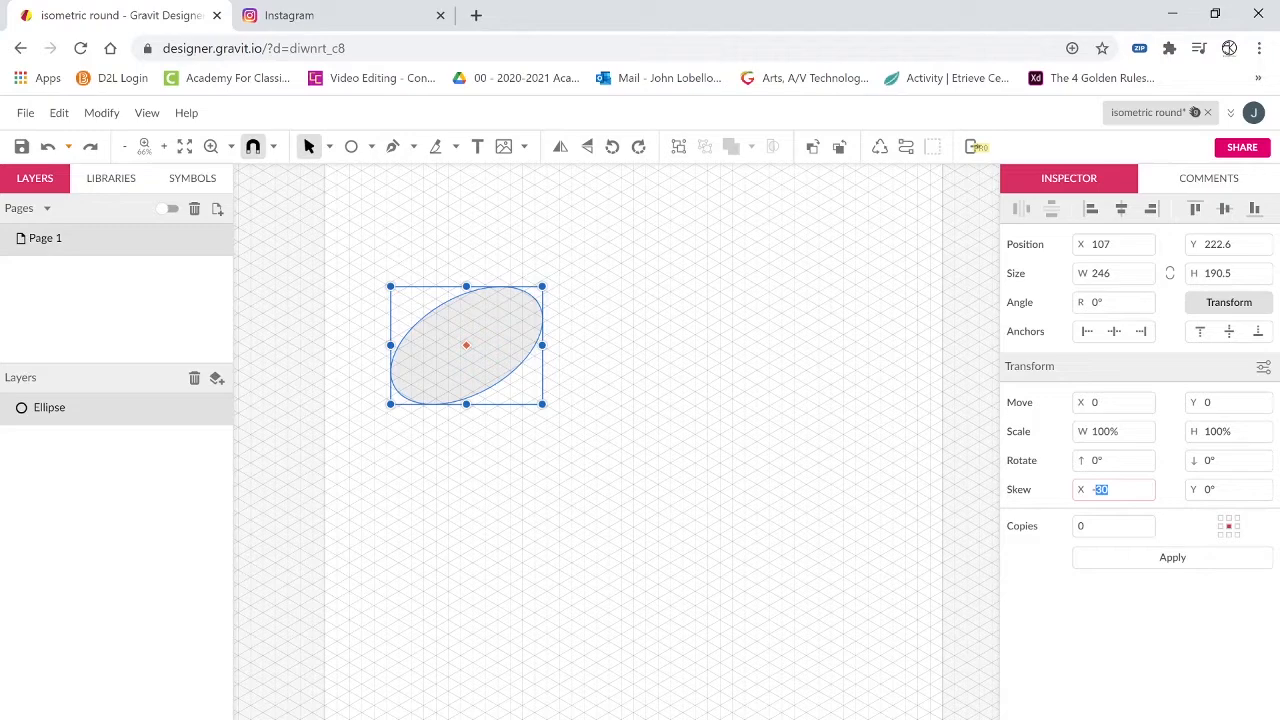
type("0")
double_click(1102, 461)
type("3")
left_click(1127, 562)
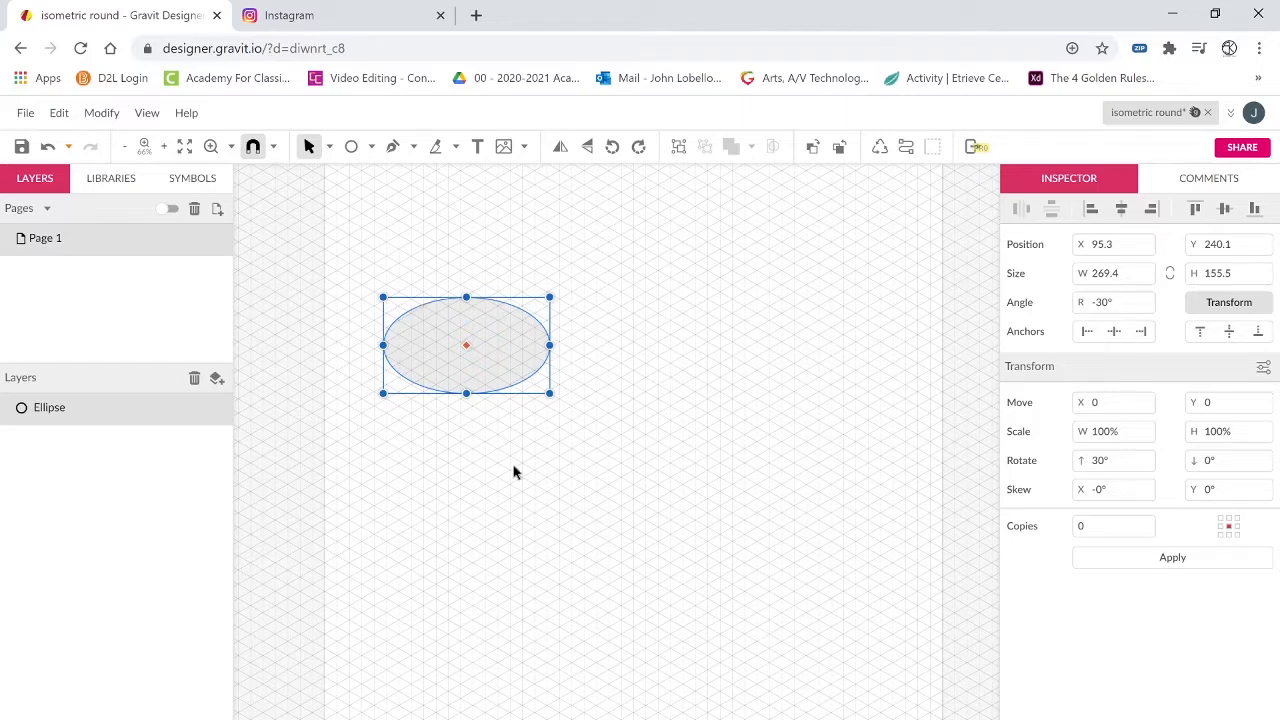
left_click(553, 471)
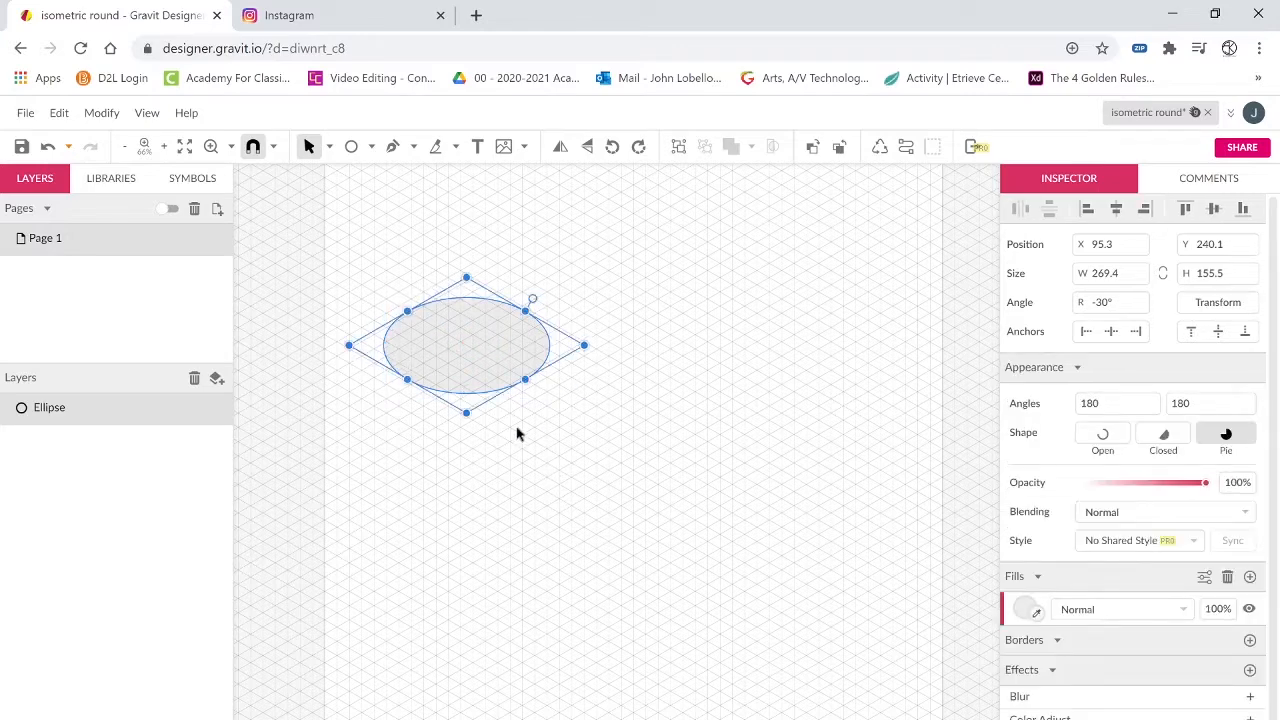
Move the ellipse onto the isometric grid lines, to about X 112.6 and Y 245.5.
key("z")
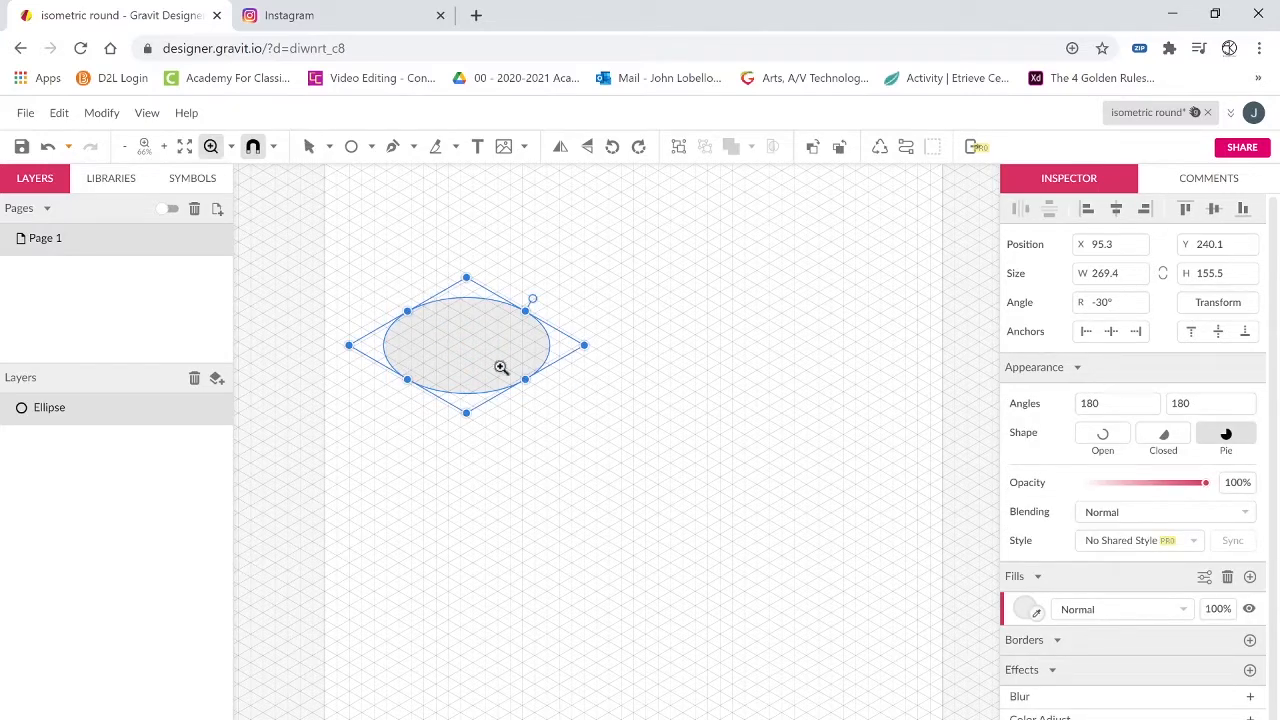
left_click(498, 367)
left_click(466, 345)
key("v")
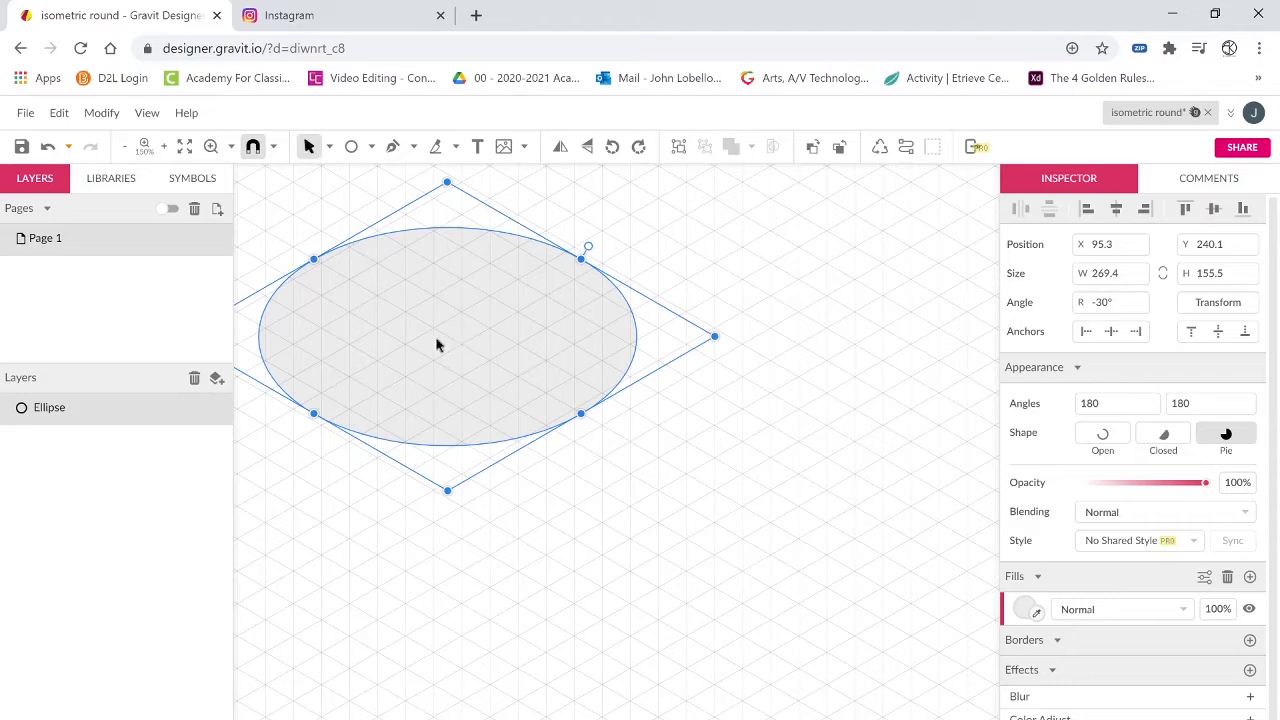
left_click_drag(440, 354, 454, 354)
key("Down")
key("Down")
key("Right")
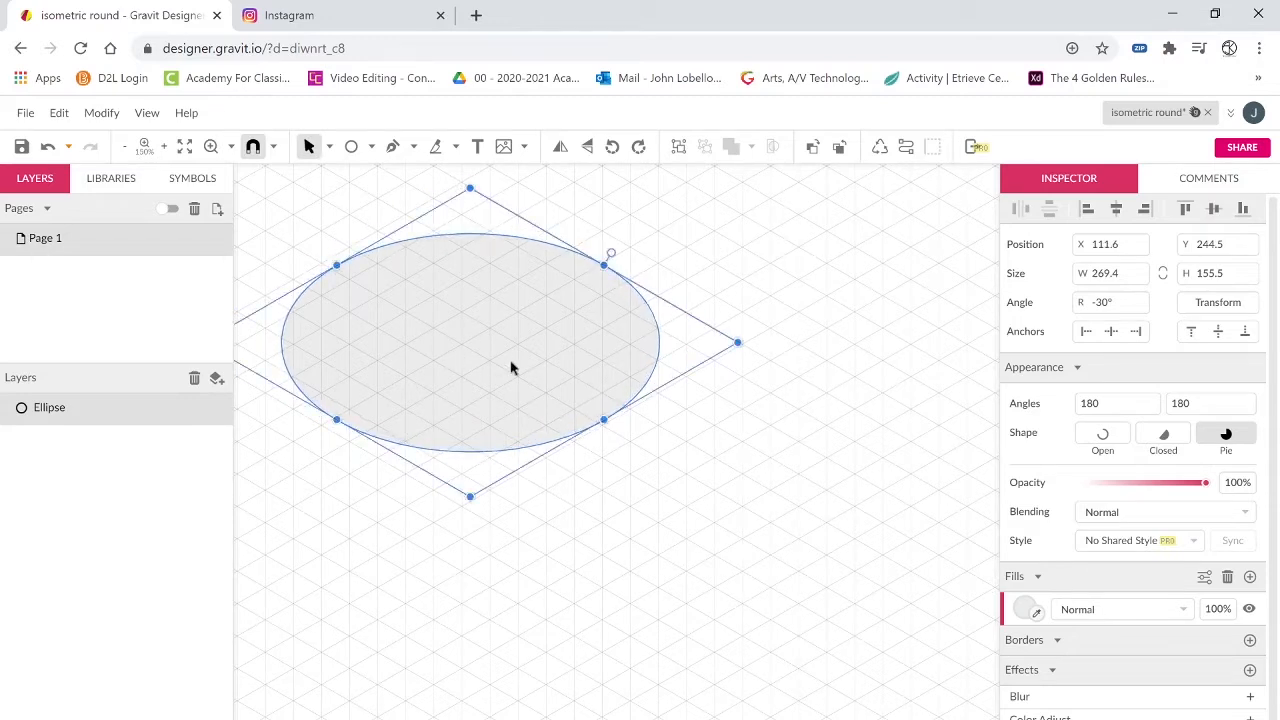
key("Down")
key("Right")
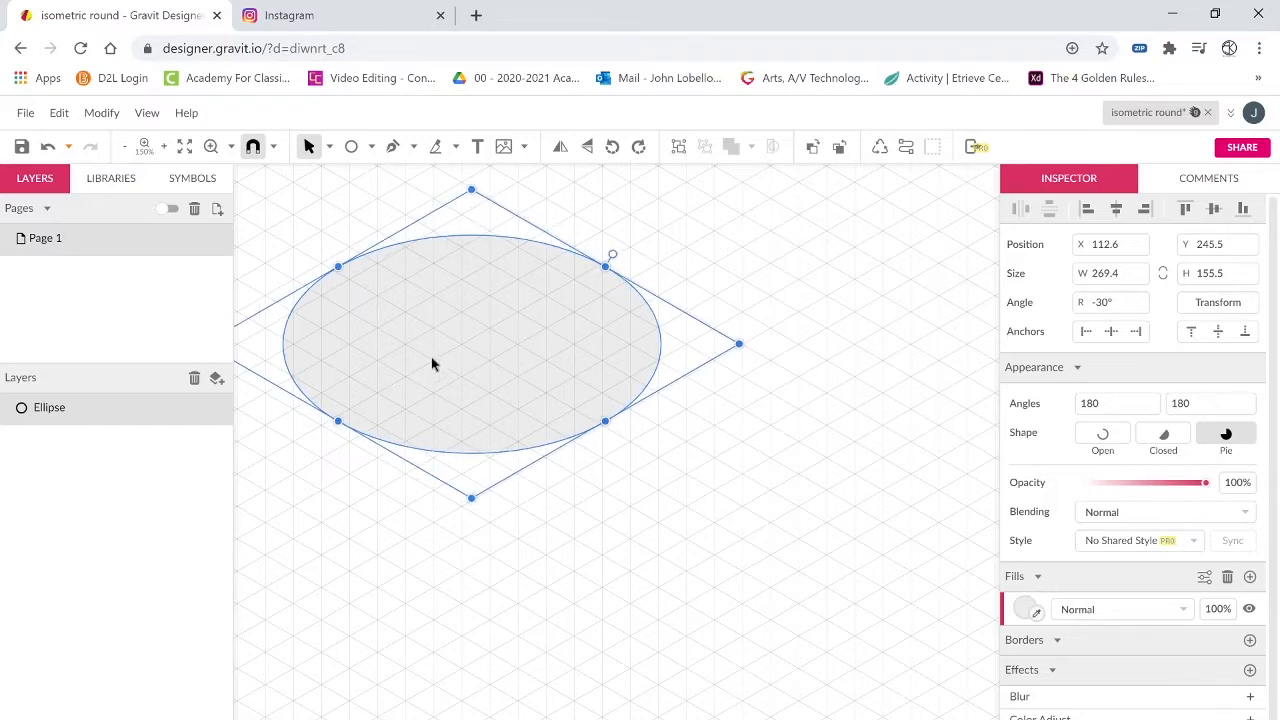
Enlarge the ellipse from its leftmost corner along the grid to about 281 by 162 px.
key("space")
left_click_drag(493, 380, 569, 407)
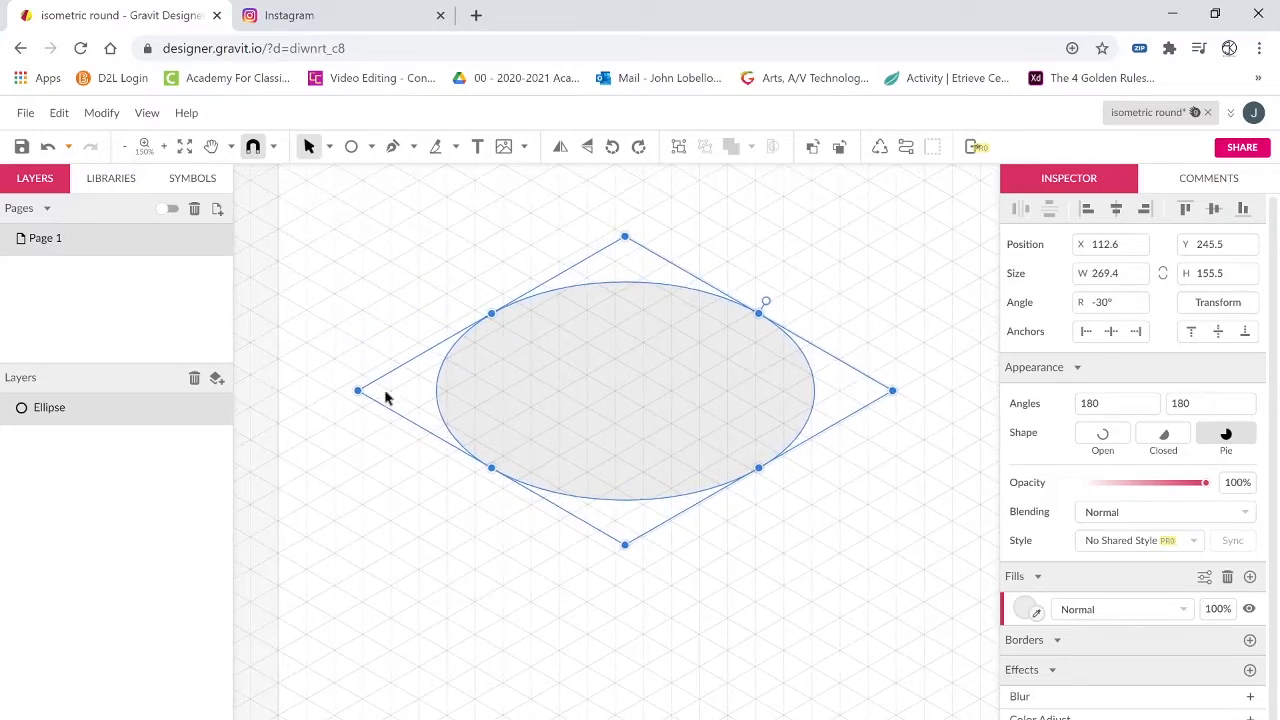
left_click_drag(356, 391, 331, 392)
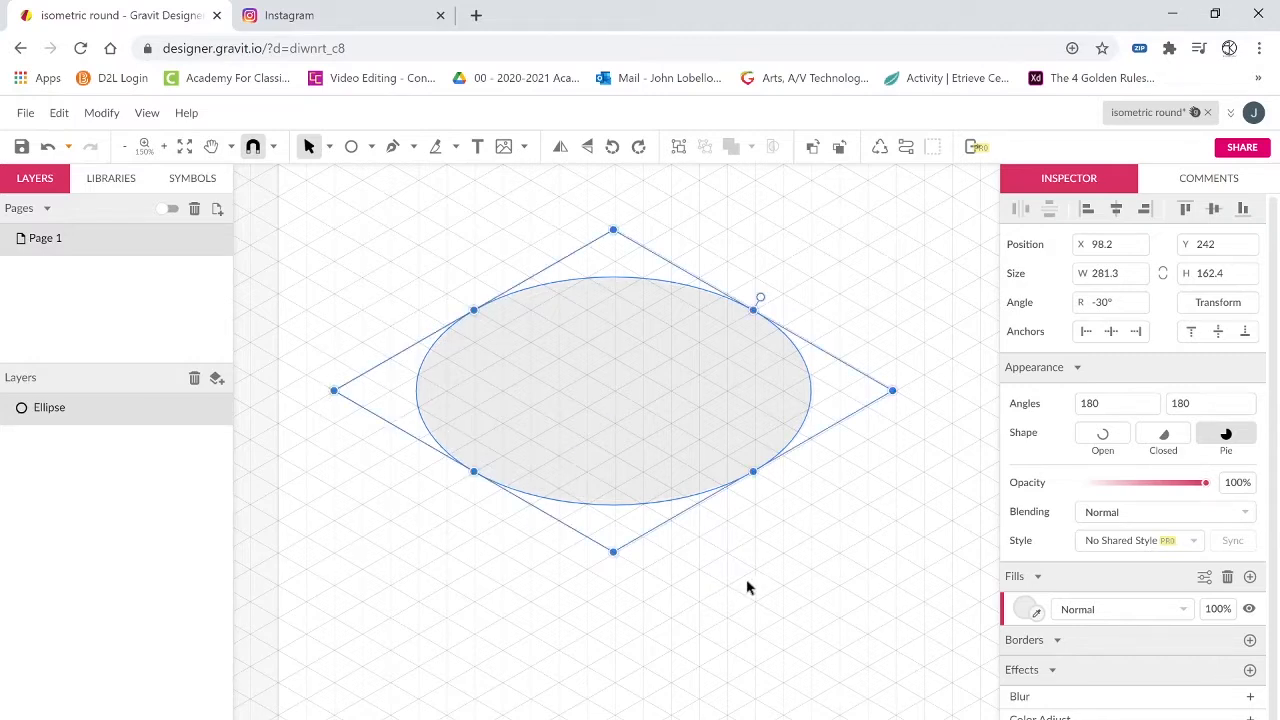
Draw a closed rhombus of 200 by 115.5 px along the grid beside the ellipse with the Pen tool.
key("ctrl+alt+space")
left_click(678, 468, "ctrl+alt")
left_click(678, 468, "ctrl+alt")
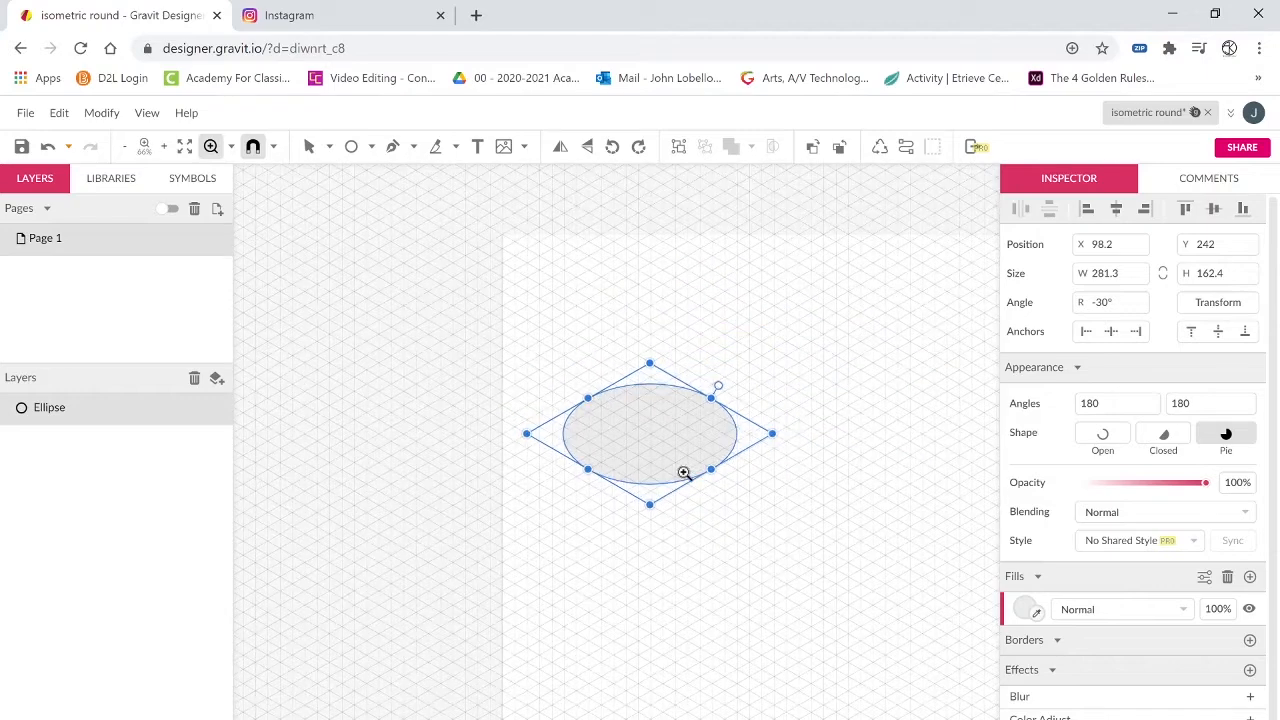
left_click_drag(684, 473, 486, 469)
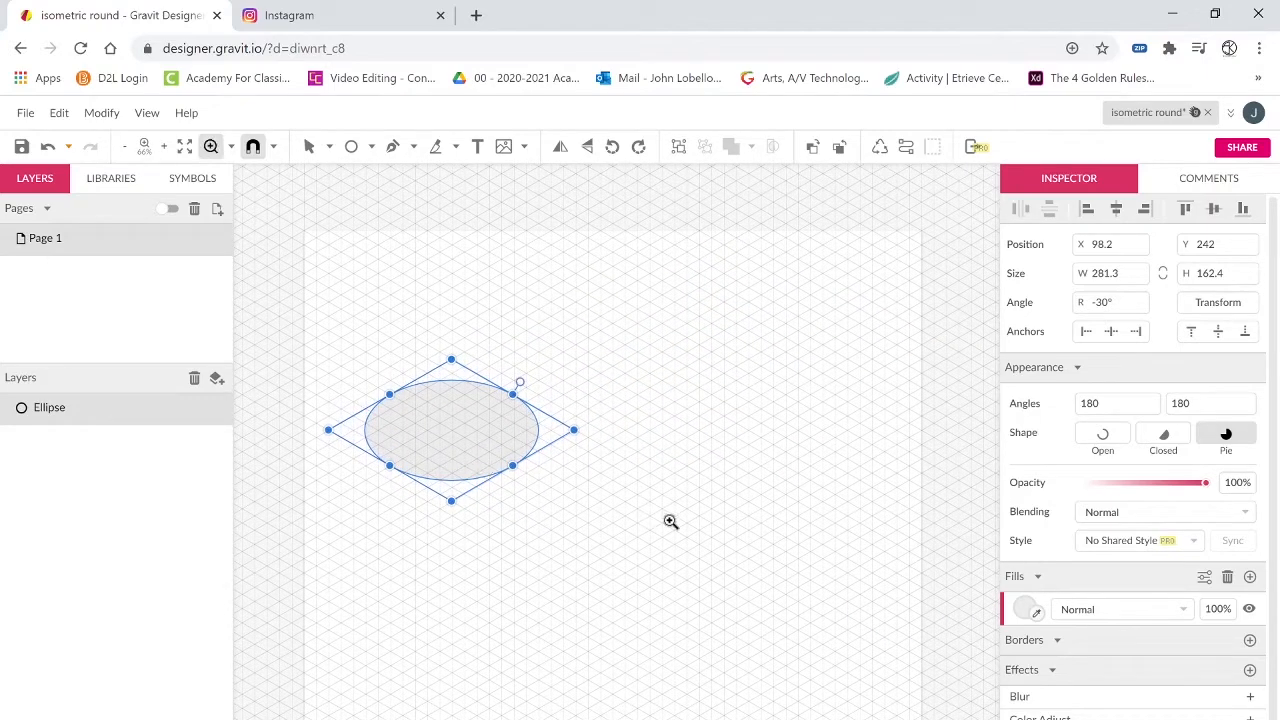
key("p")
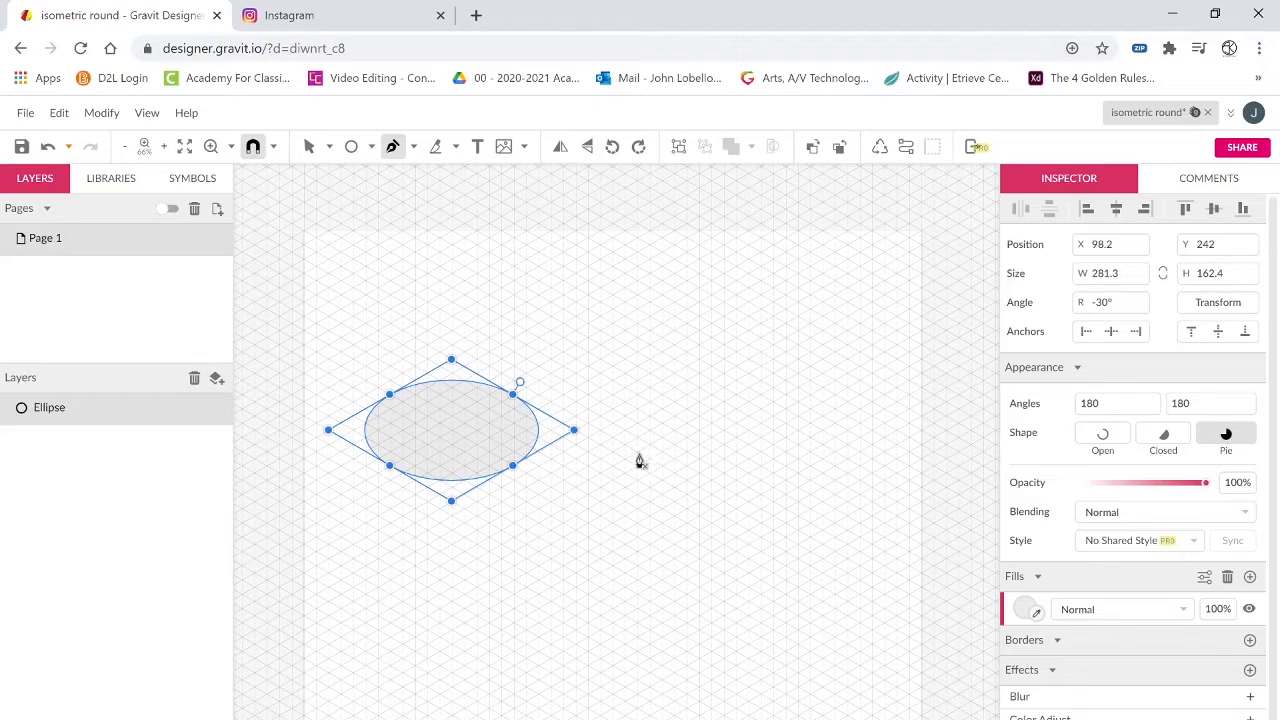
left_click(637, 451)
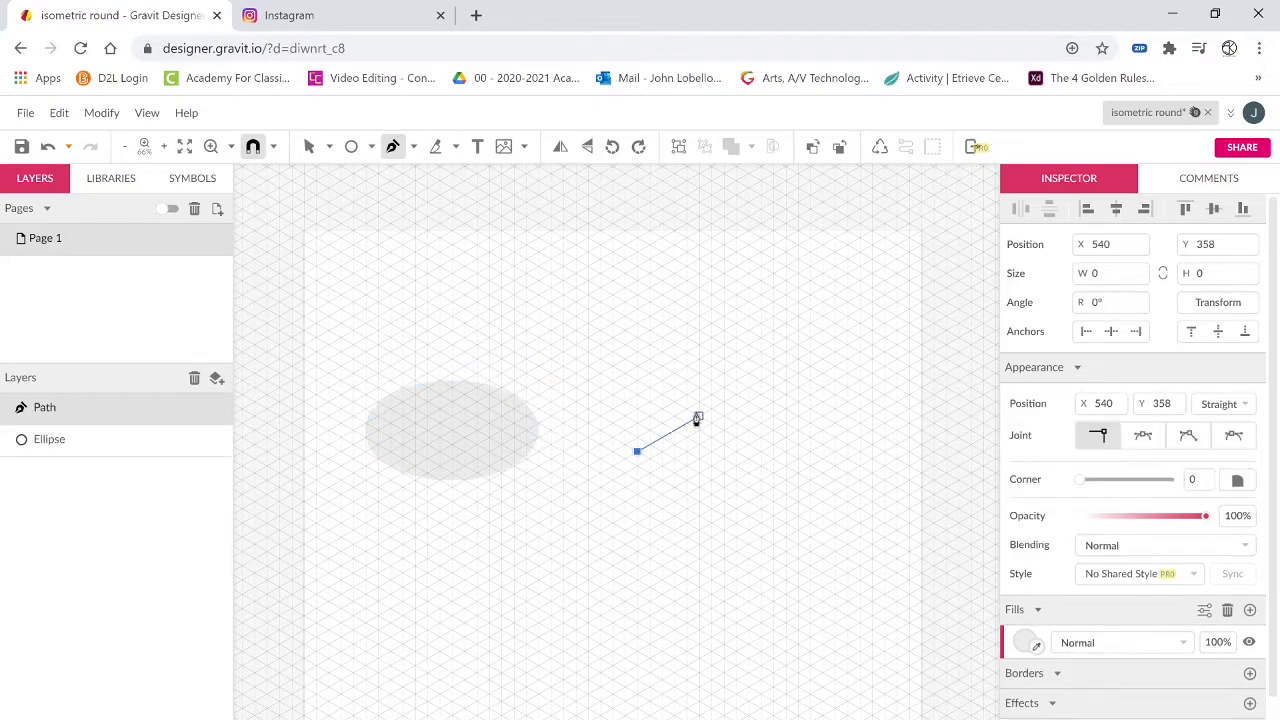
left_click(698, 417)
left_click(760, 452)
left_click(698, 486)
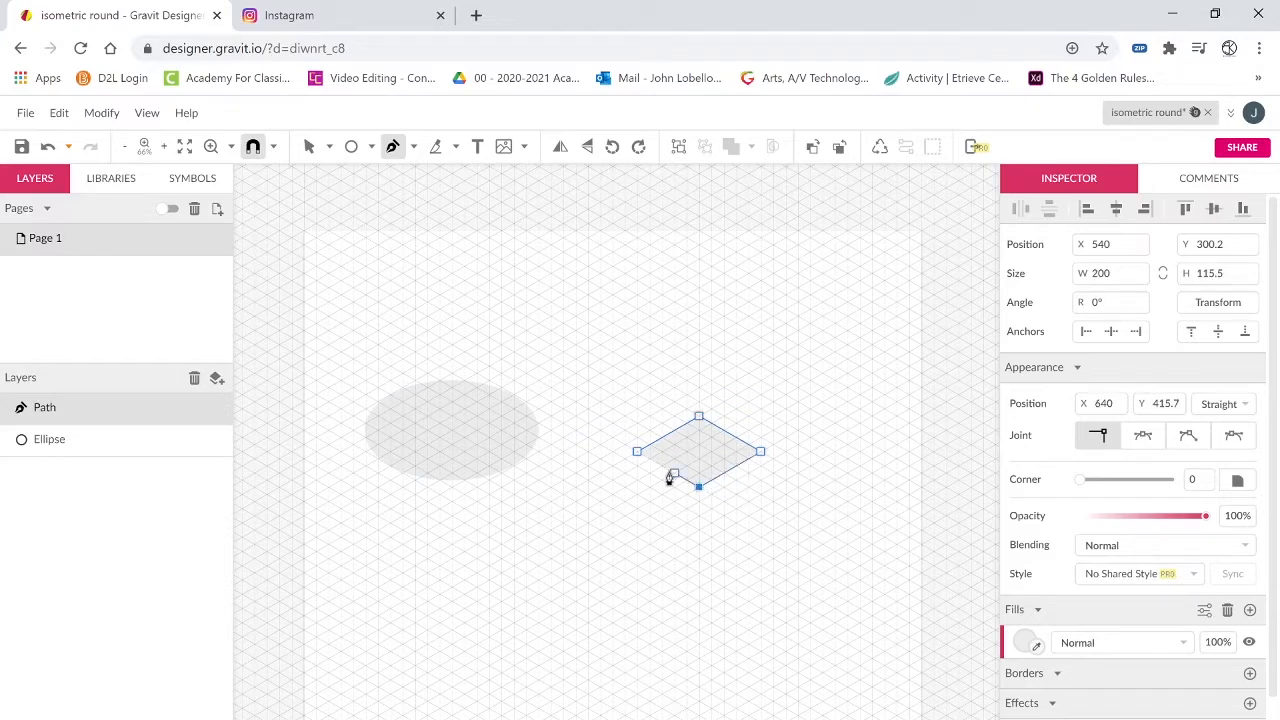
left_click(638, 451)
key("v")
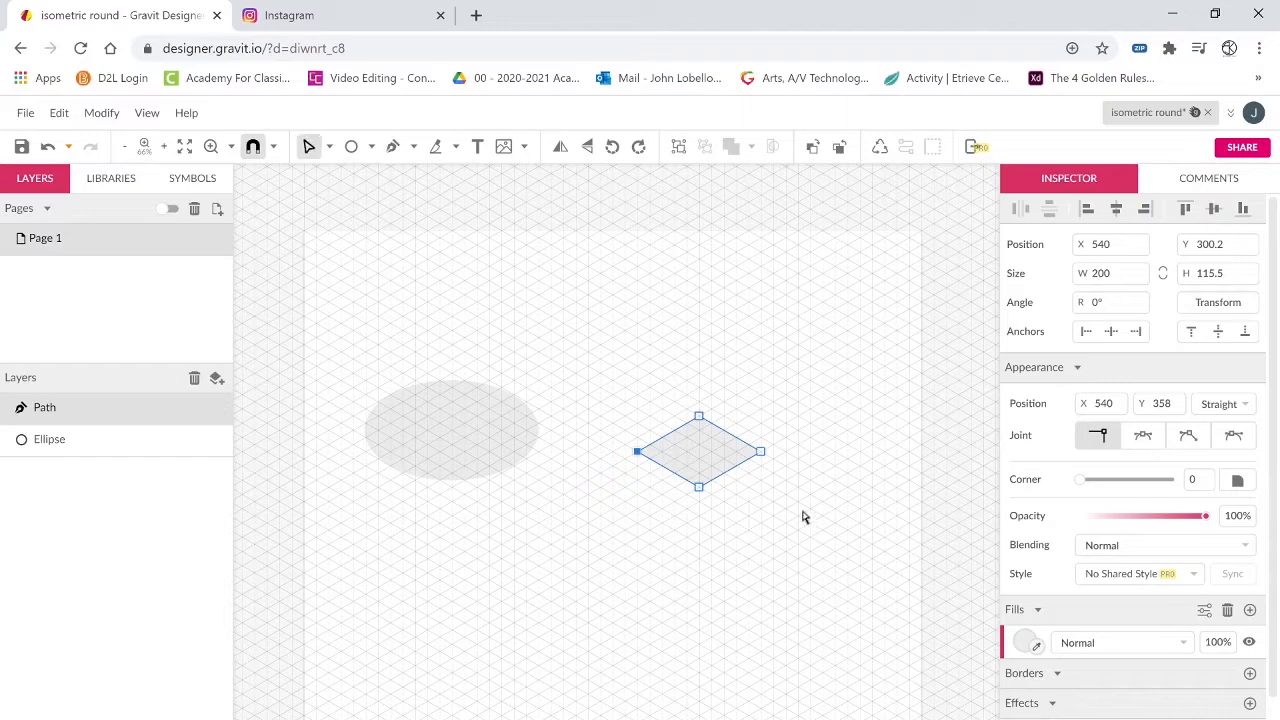
Select all four points of the rhombus and round them with a corner value of 100.
left_click_drag(803, 515, 612, 400)
left_click_drag(1080, 479, 1211, 479)
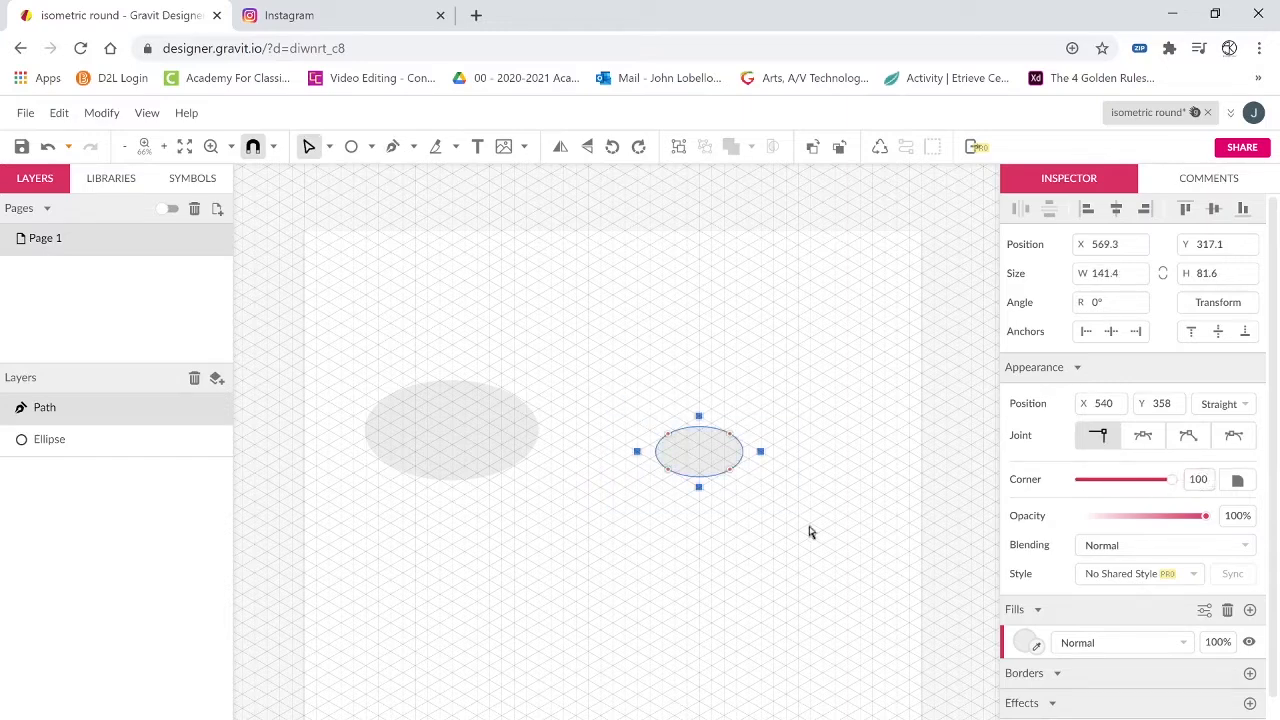
left_click(800, 530)
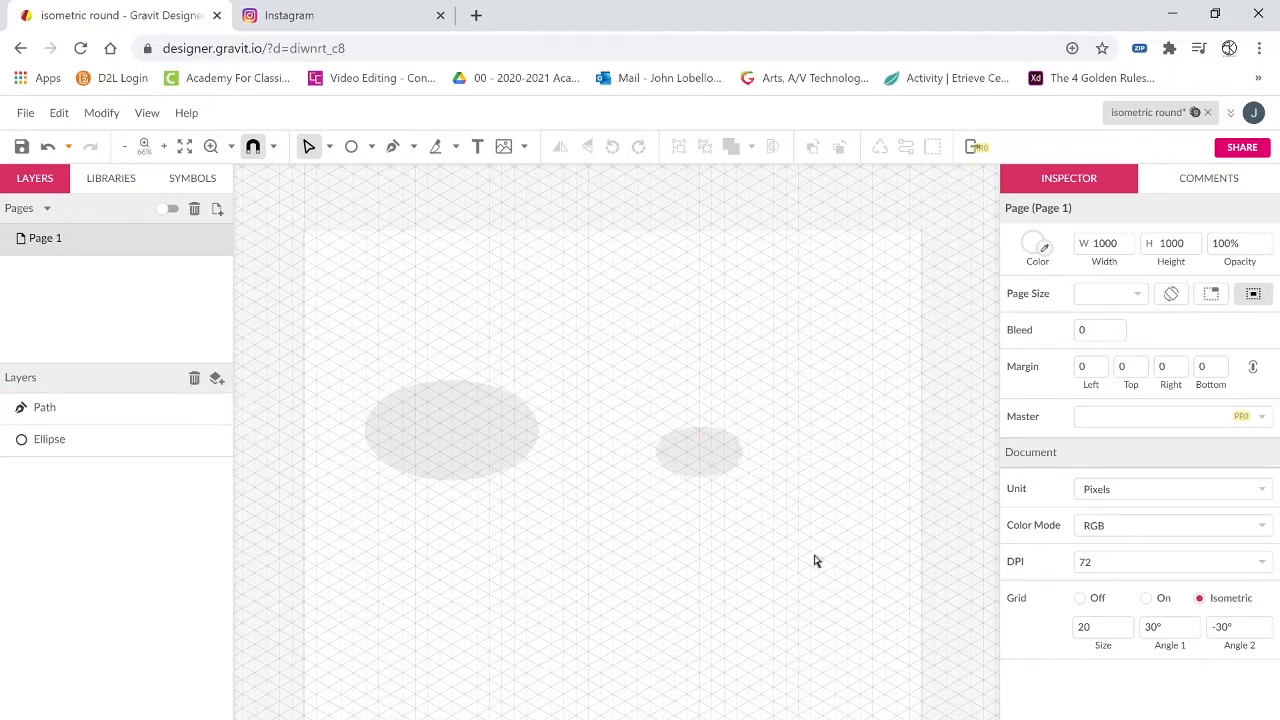
Delete the small rounded rhombus and turn off the document grid.
left_click(691, 470)
key("Delete")
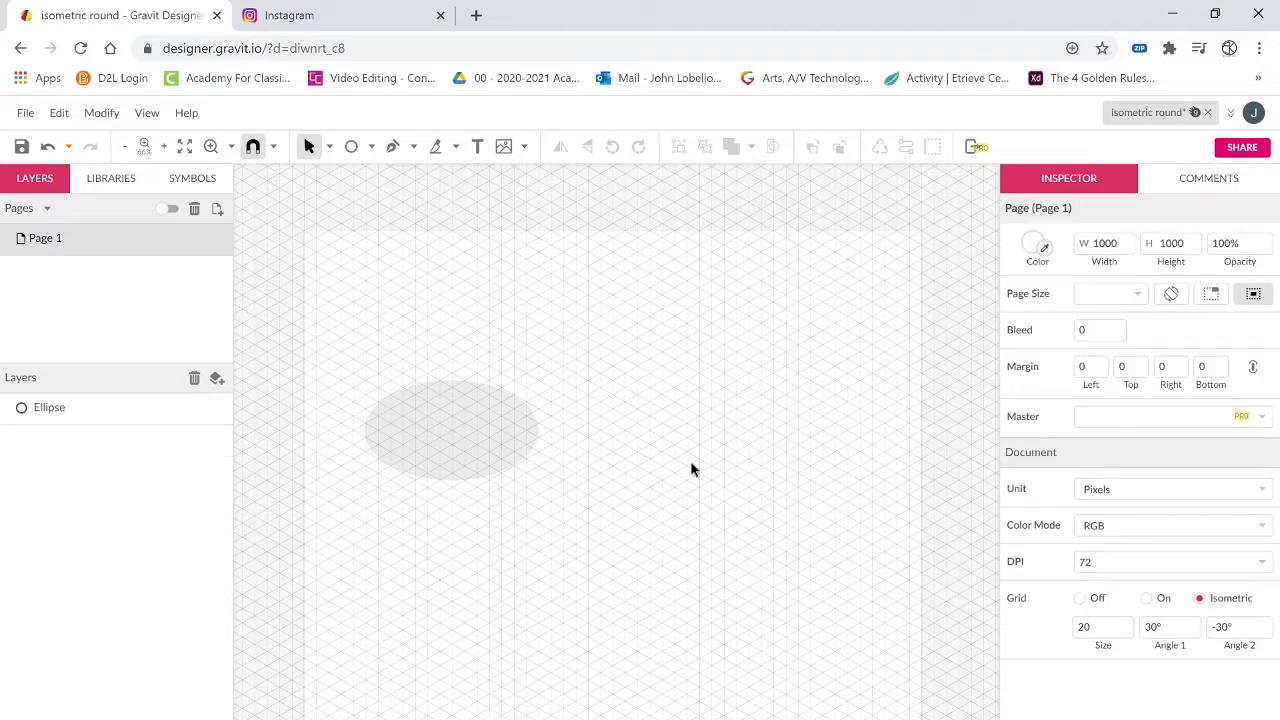
left_click(1097, 600)
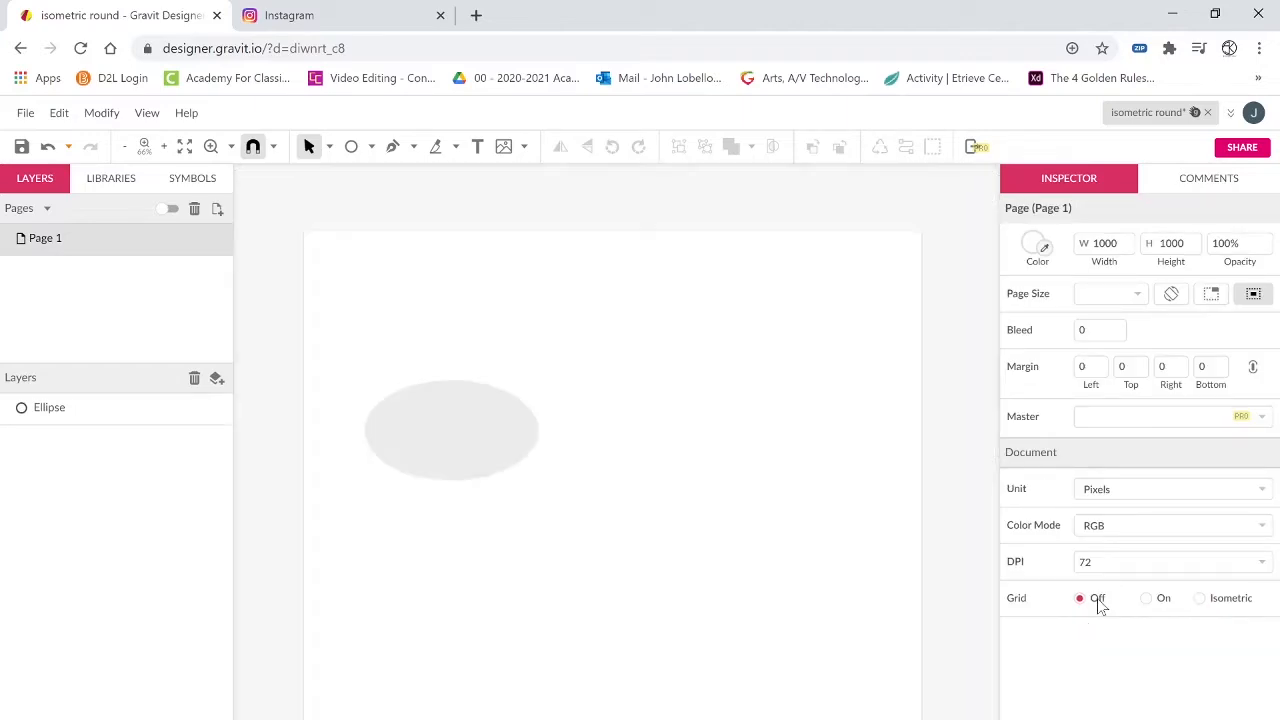
Fill the ellipse with the light blue #6EA4FB.
left_click(489, 418)
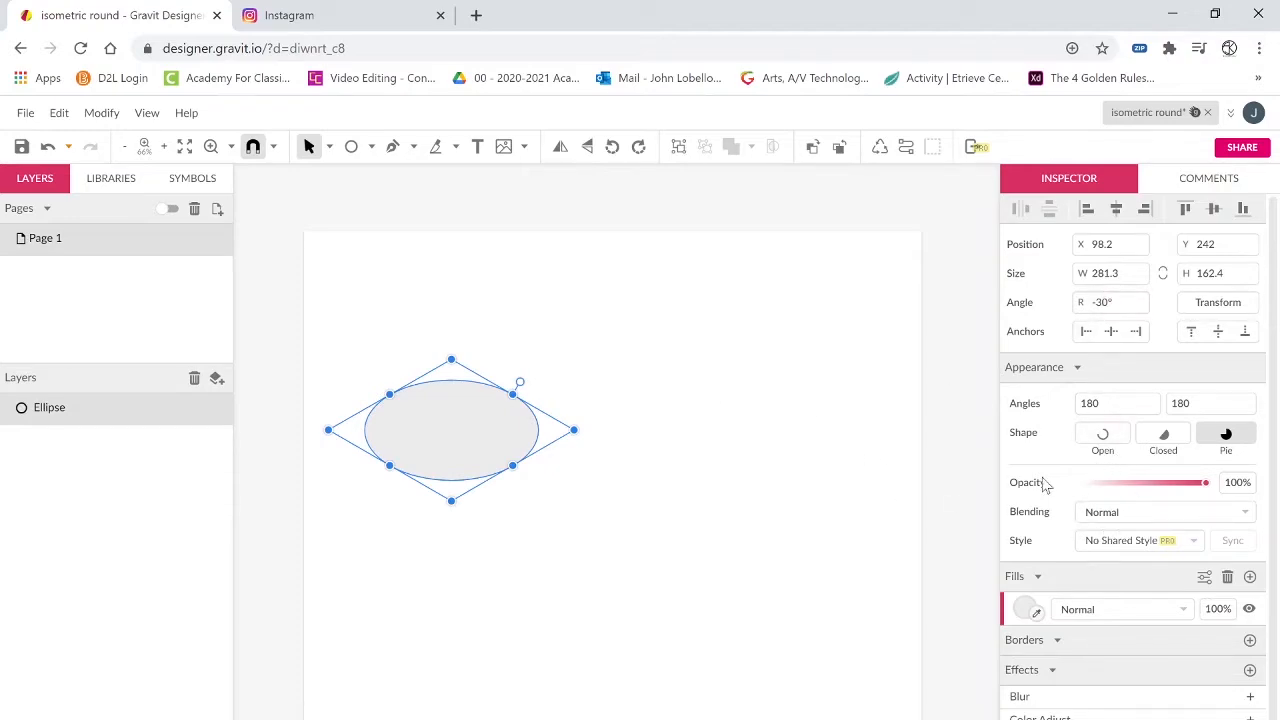
left_click(1020, 612)
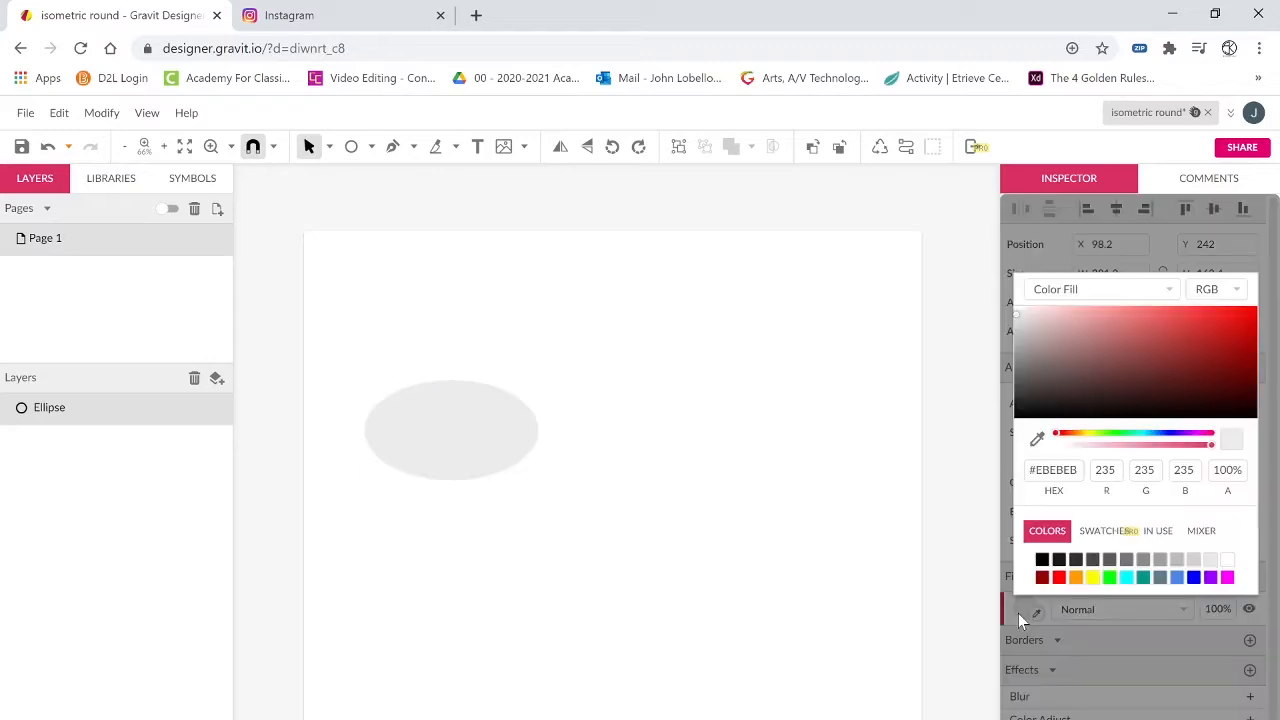
left_click(1175, 580)
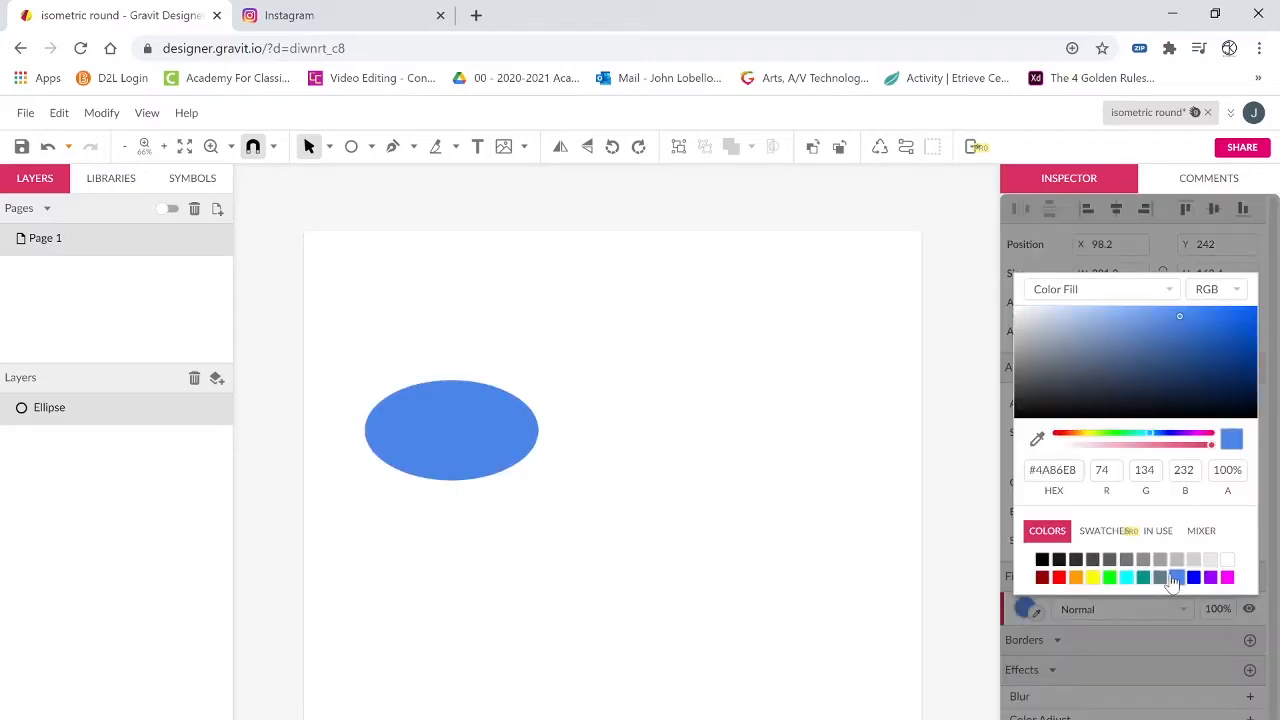
left_click_drag(1168, 310, 1151, 307)
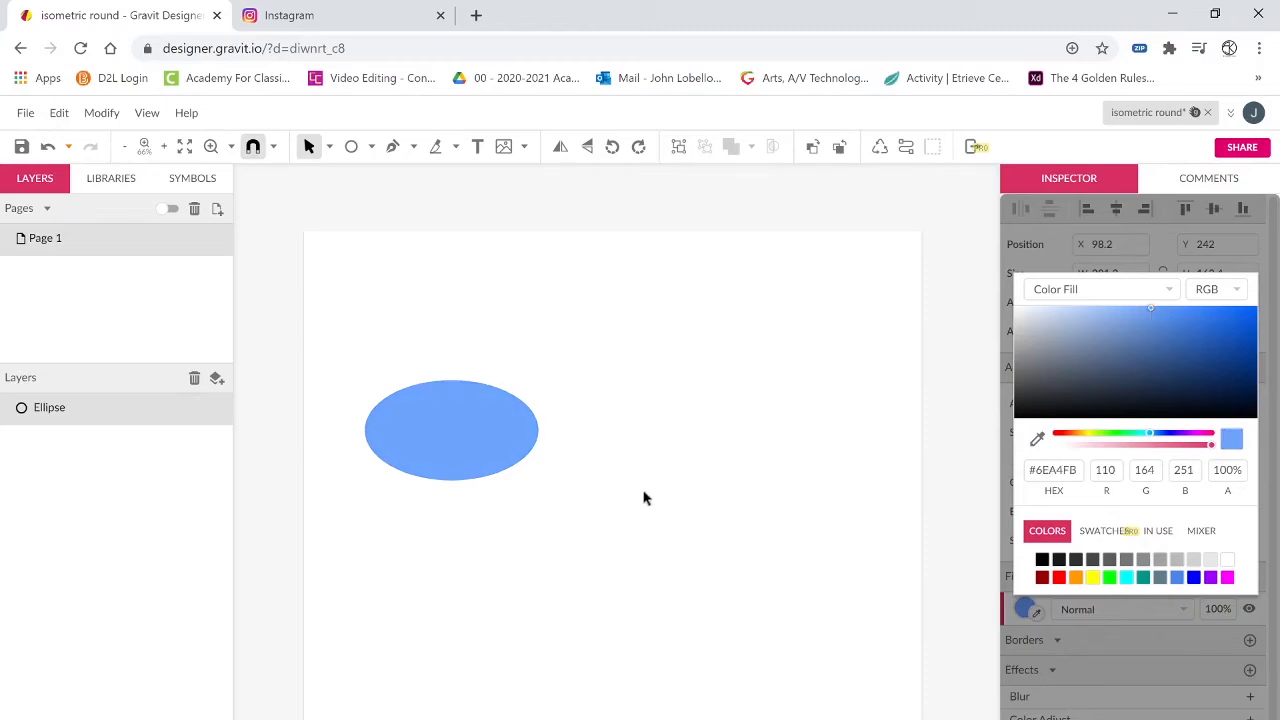
Duplicate the blue ellipse straight down to Y 500 and reselect the original.
left_click(468, 454)
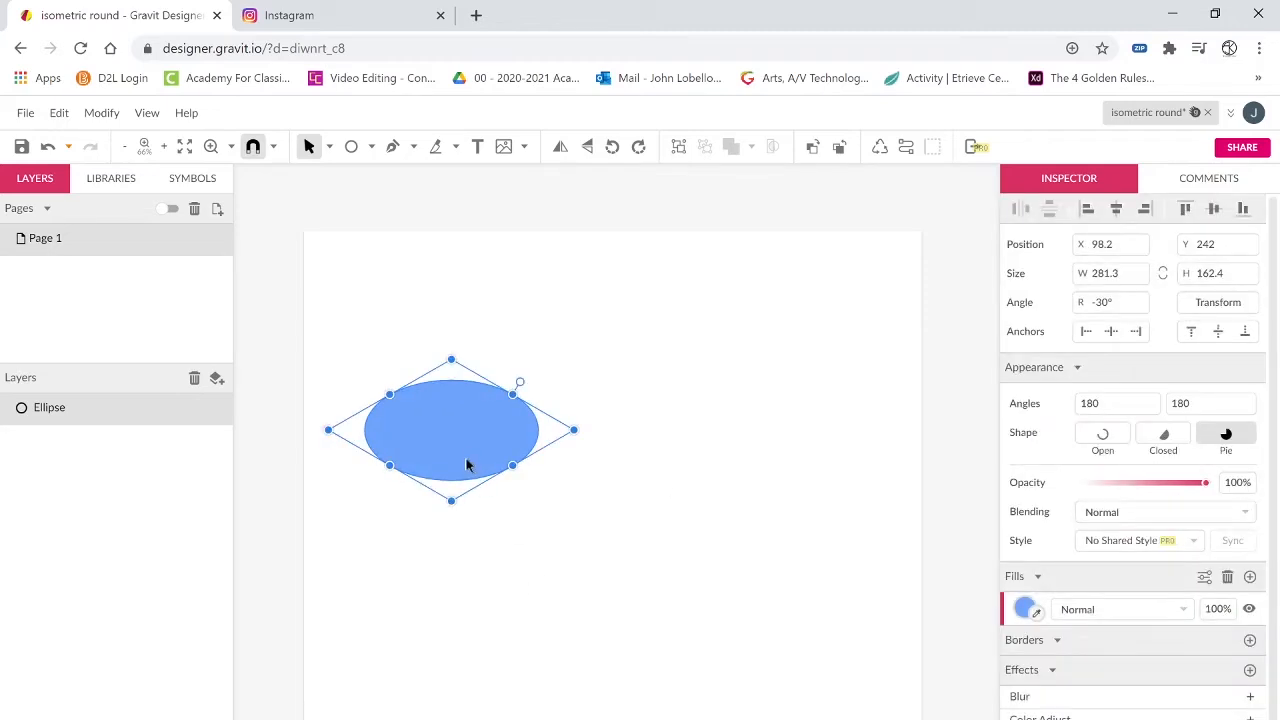
left_click_drag(469, 463, 458, 596)
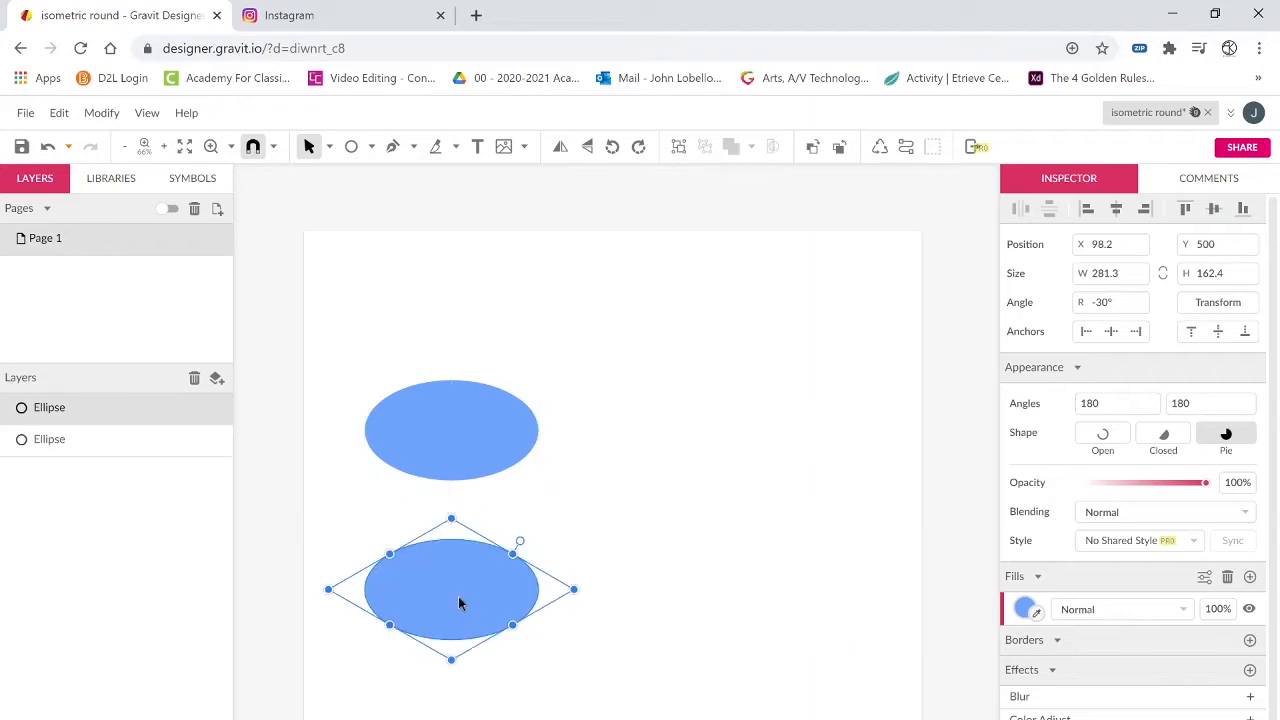
left_click(433, 460)
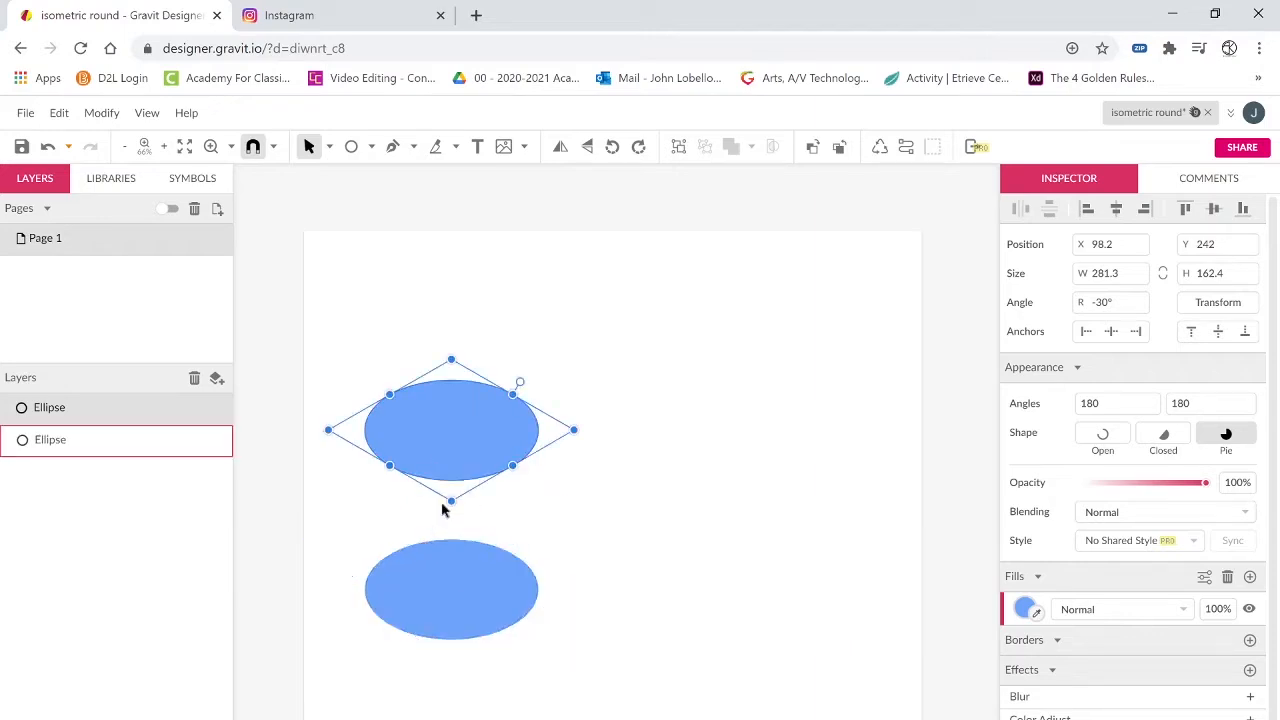
Draw a blue rectangle about 281.3 by 258 from the upper ellipse's leftmost point to the lower ellipse's rightmost point.
left_click(452, 591)
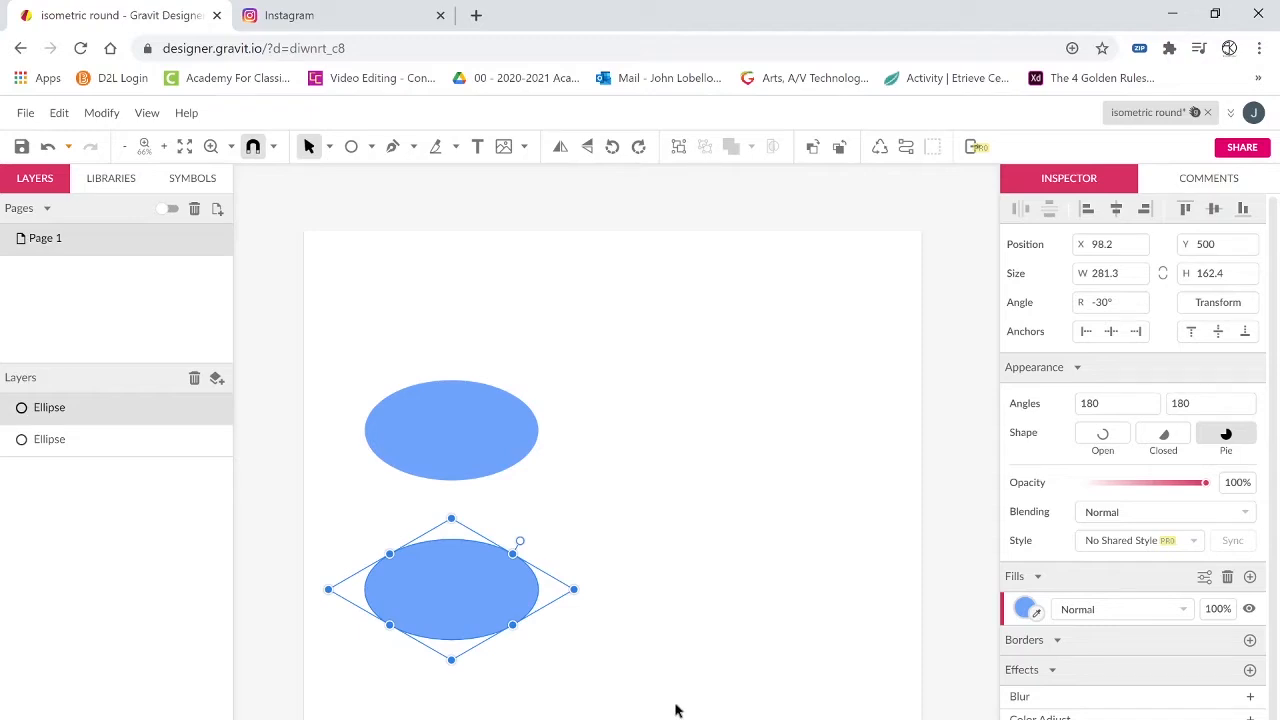
key("r")
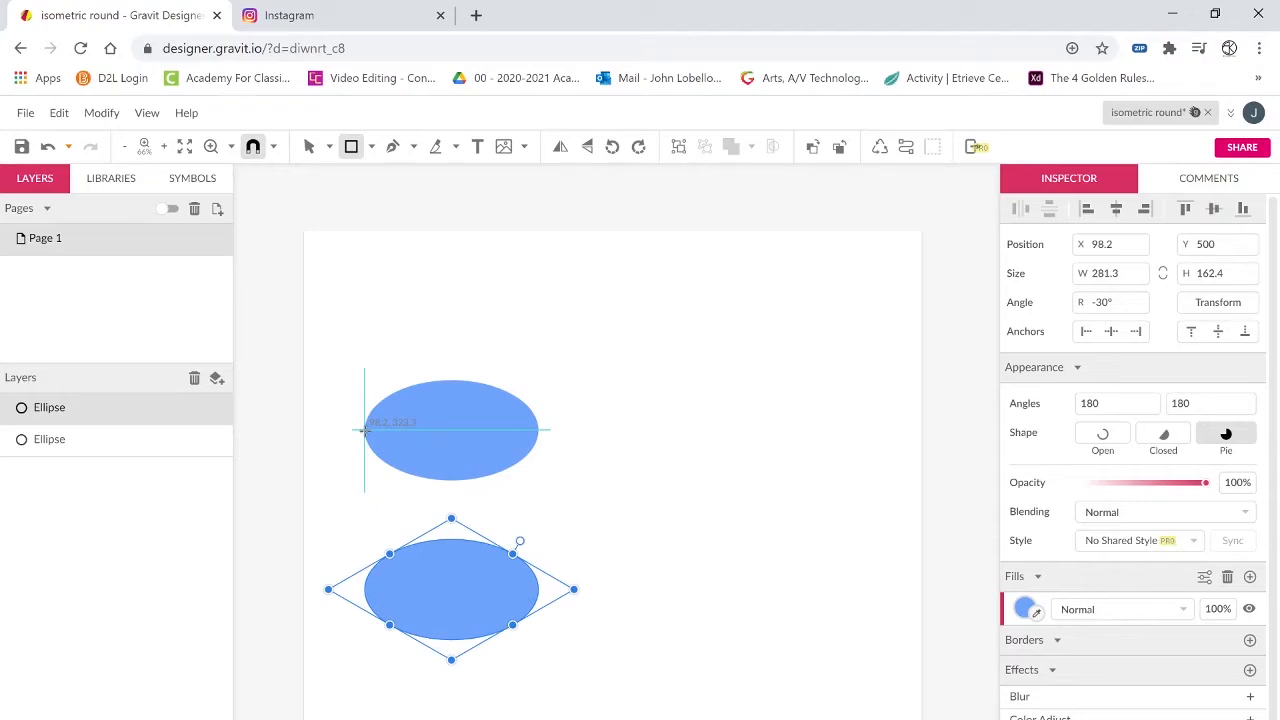
left_click_drag(364, 430, 538, 590)
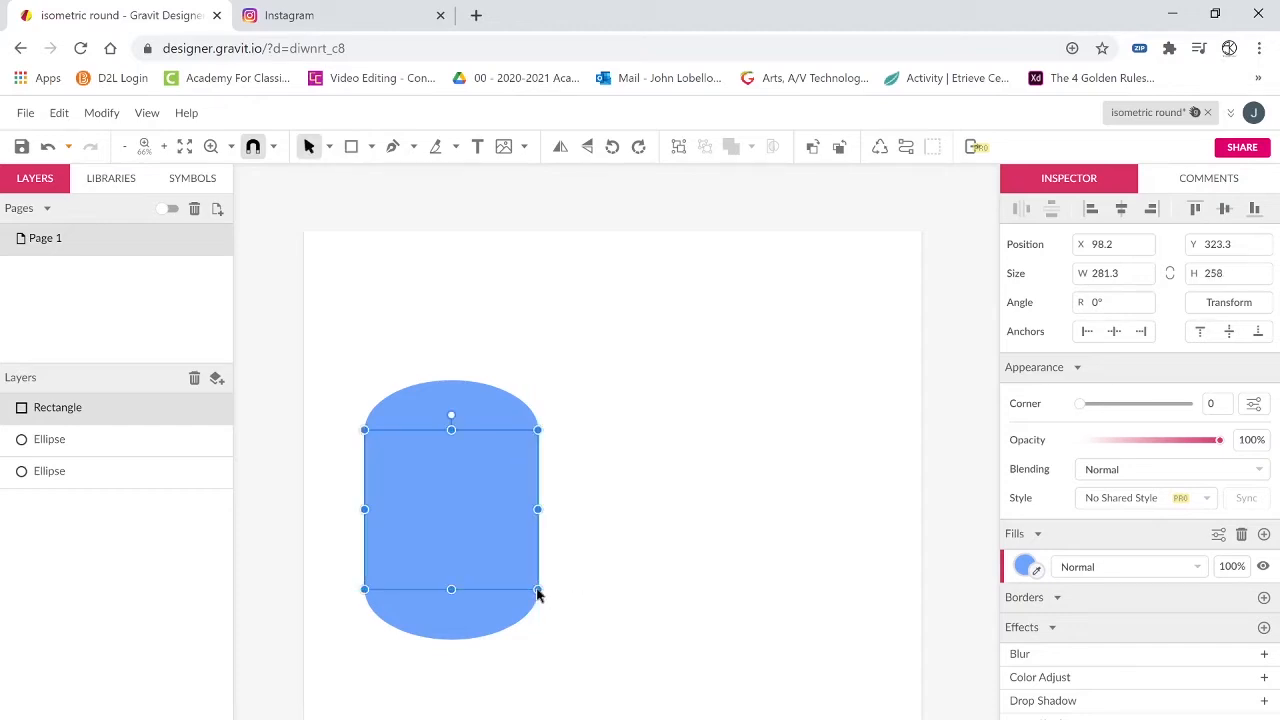
Select the rectangle together with the lower ellipse and merge them with a Union.
left_click(578, 675)
left_click_drag(551, 681, 360, 571)
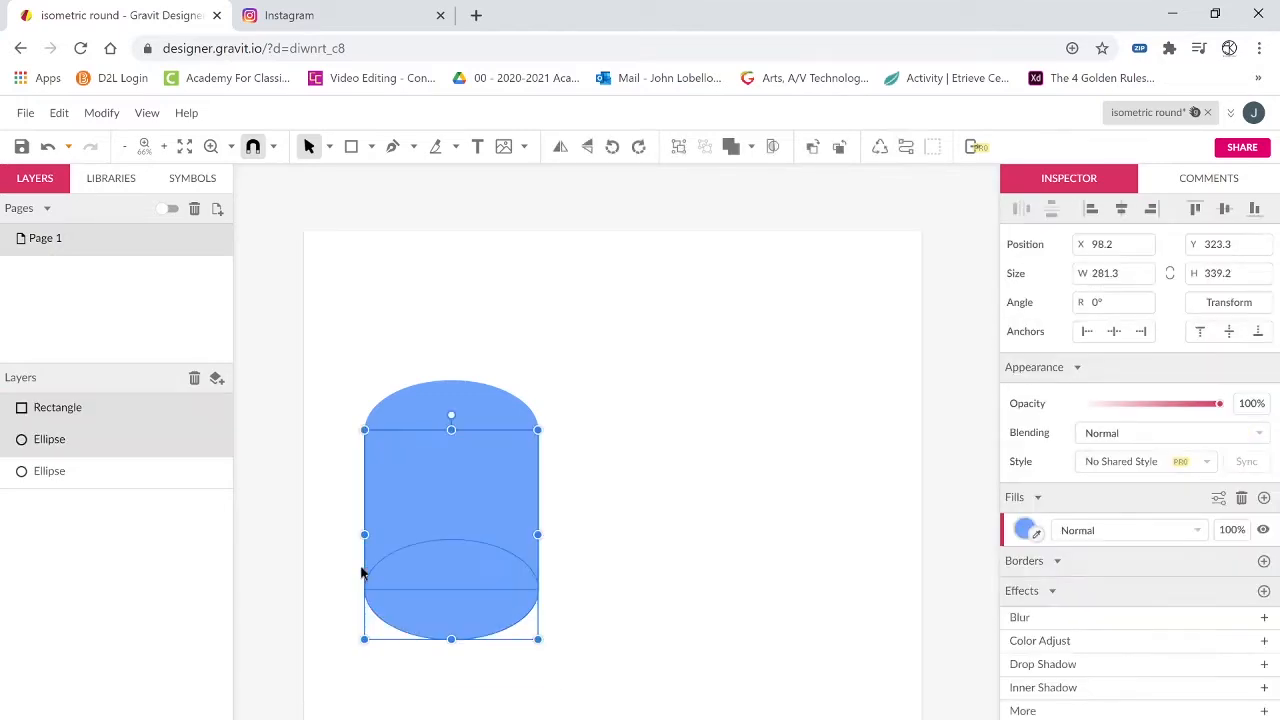
left_click(751, 148)
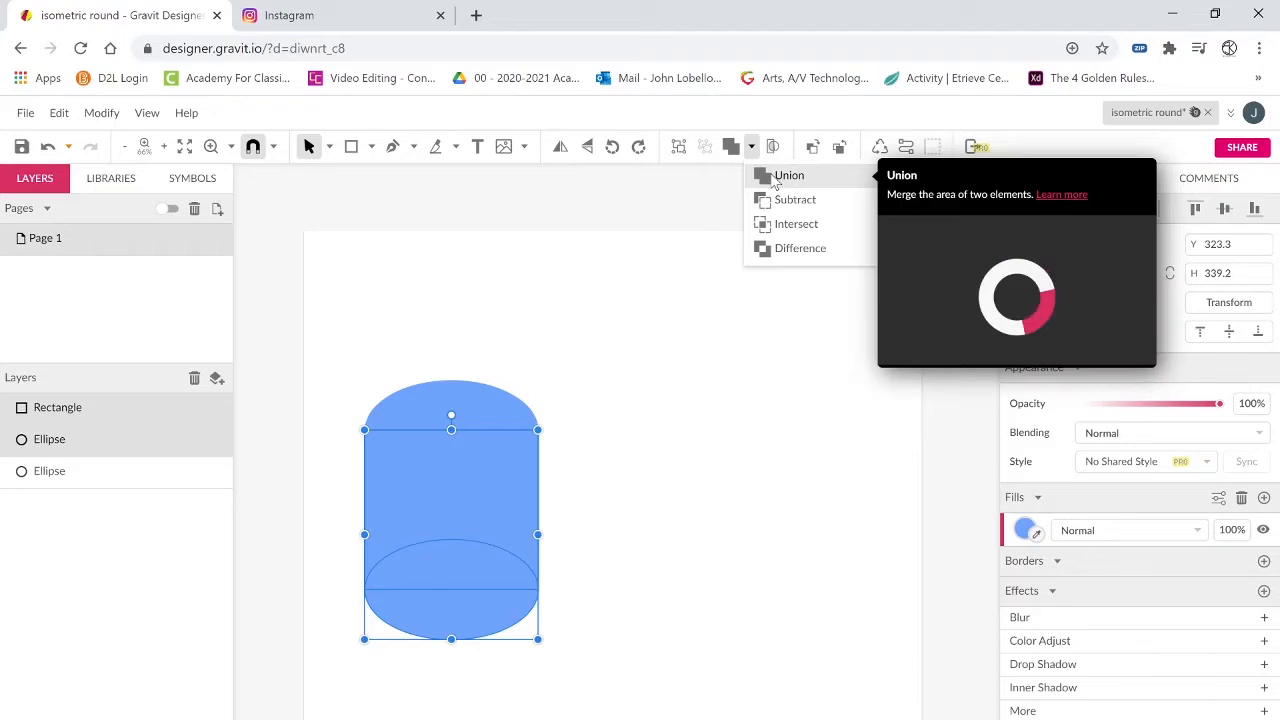
left_click(772, 178)
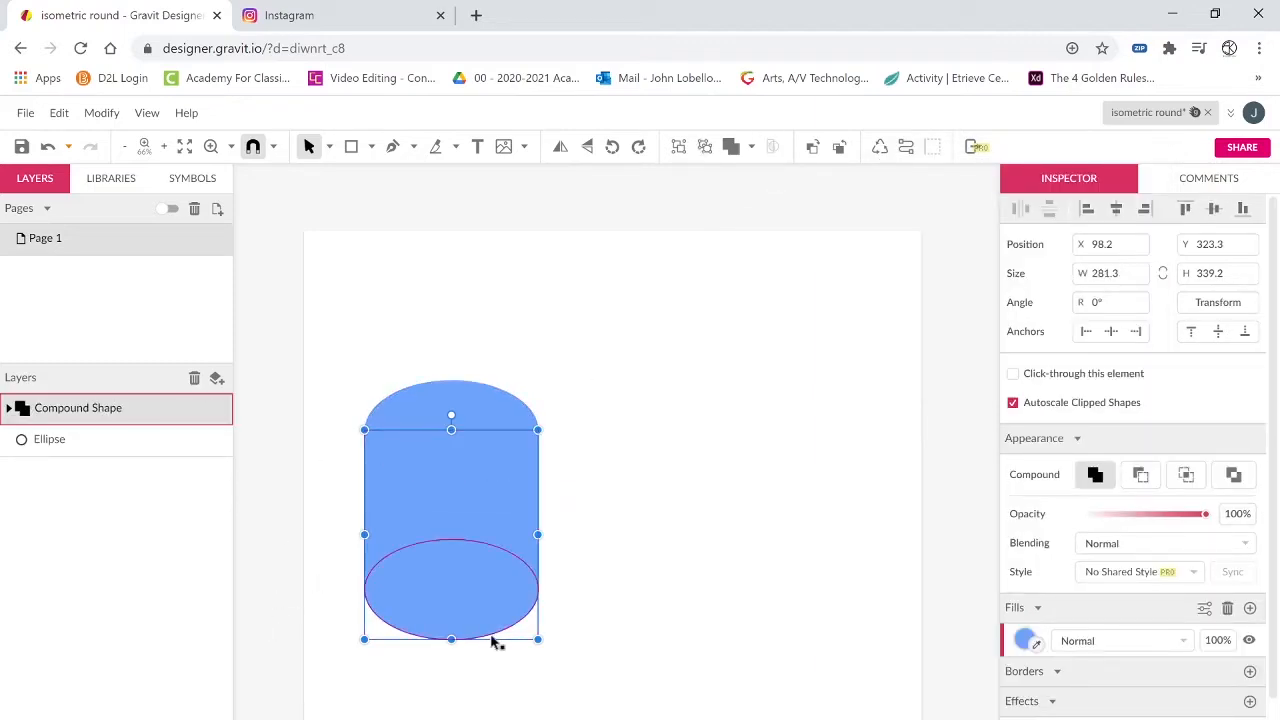
Convert the merged cylinder body to a path and bring the upper ellipse in front of it.
right_click(469, 602)
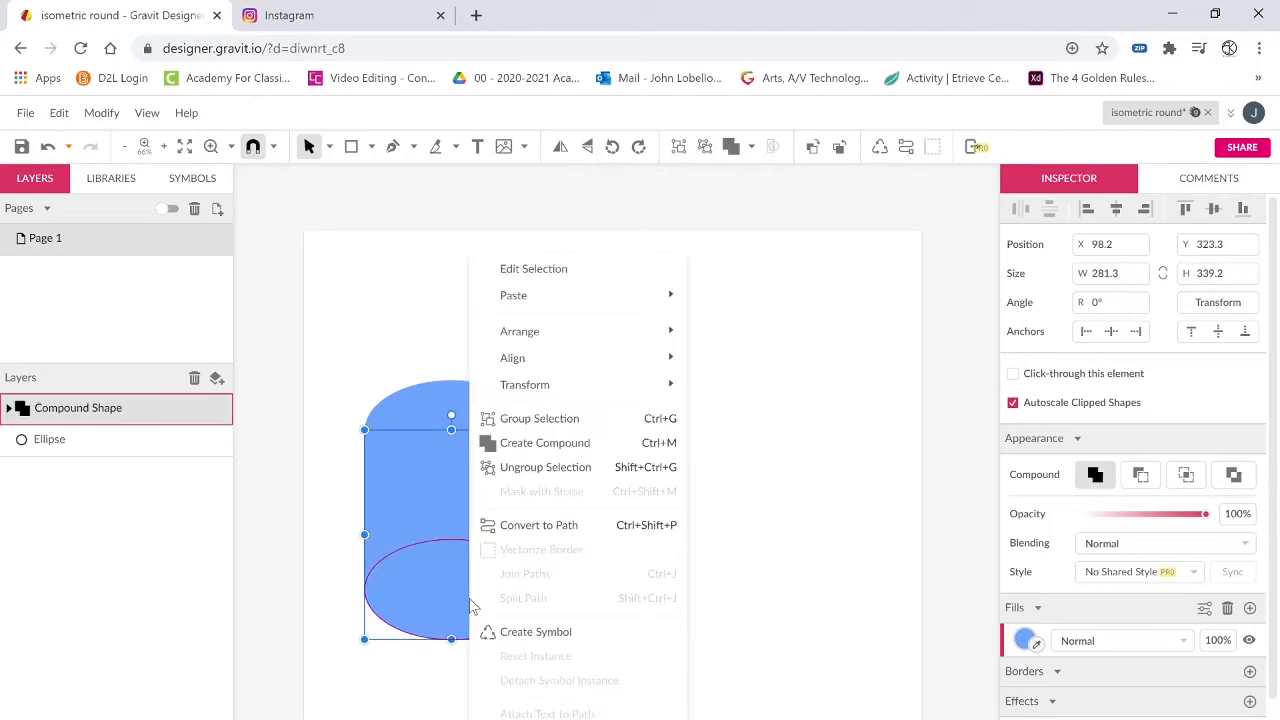
left_click(546, 528)
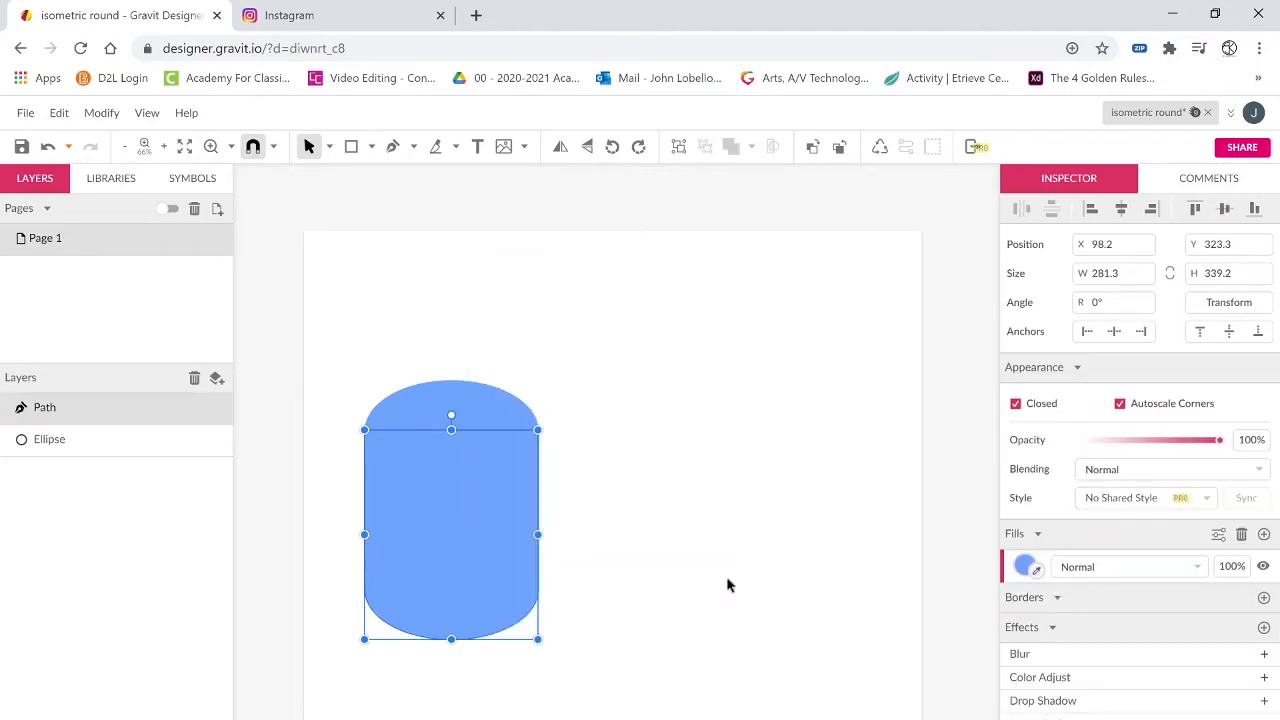
left_click(432, 404)
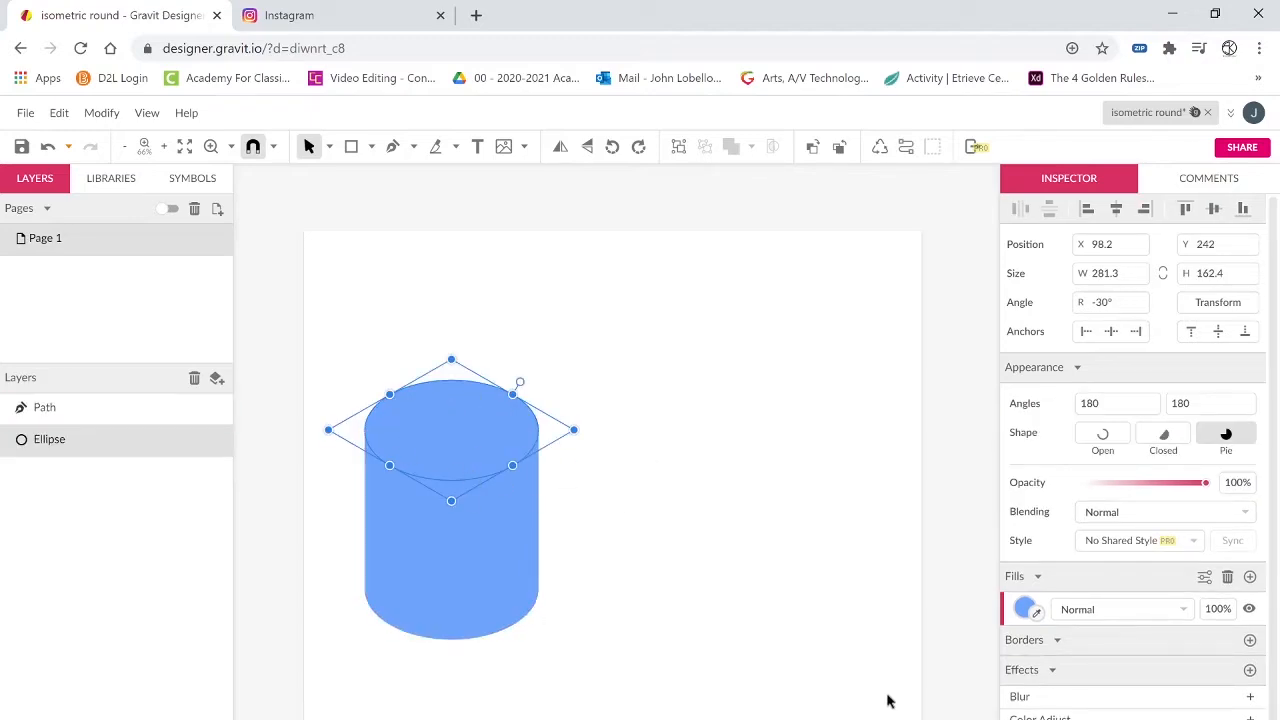
key("ctrl+]")
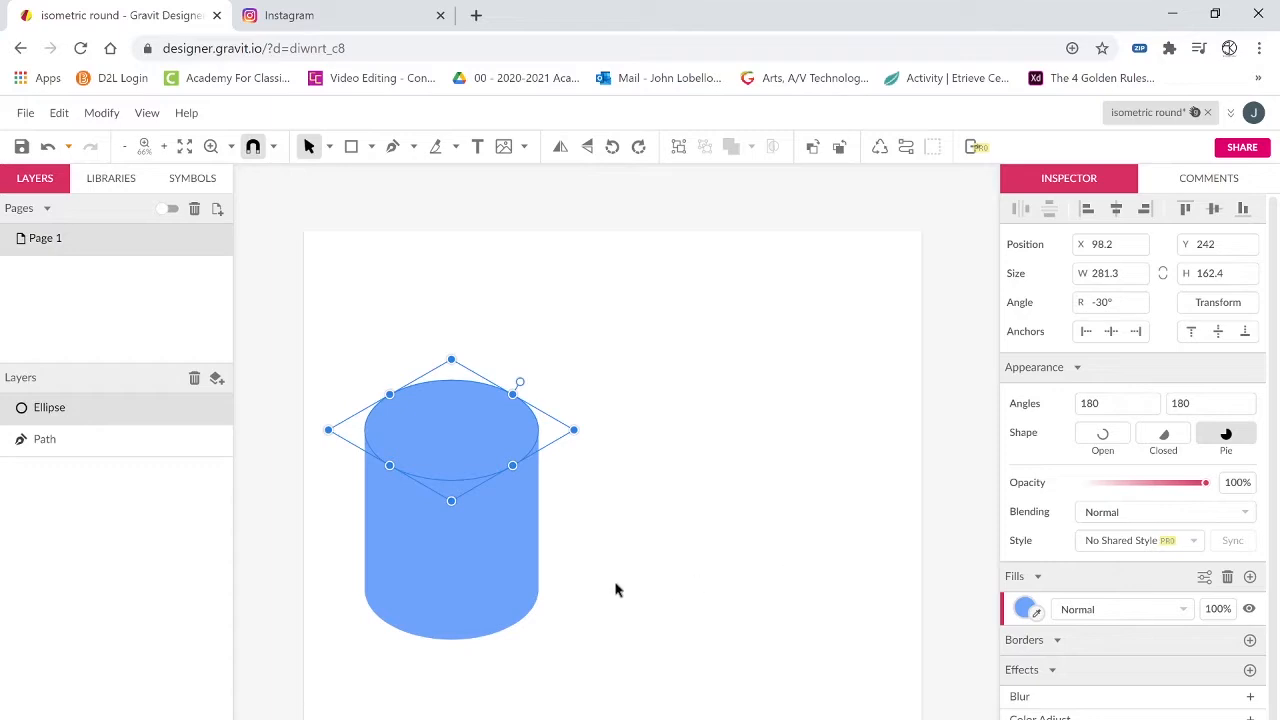
Give the cylinder body a linear gradient fill whose starting colour is the slightly darker blue #6190DB.
left_click(484, 568)
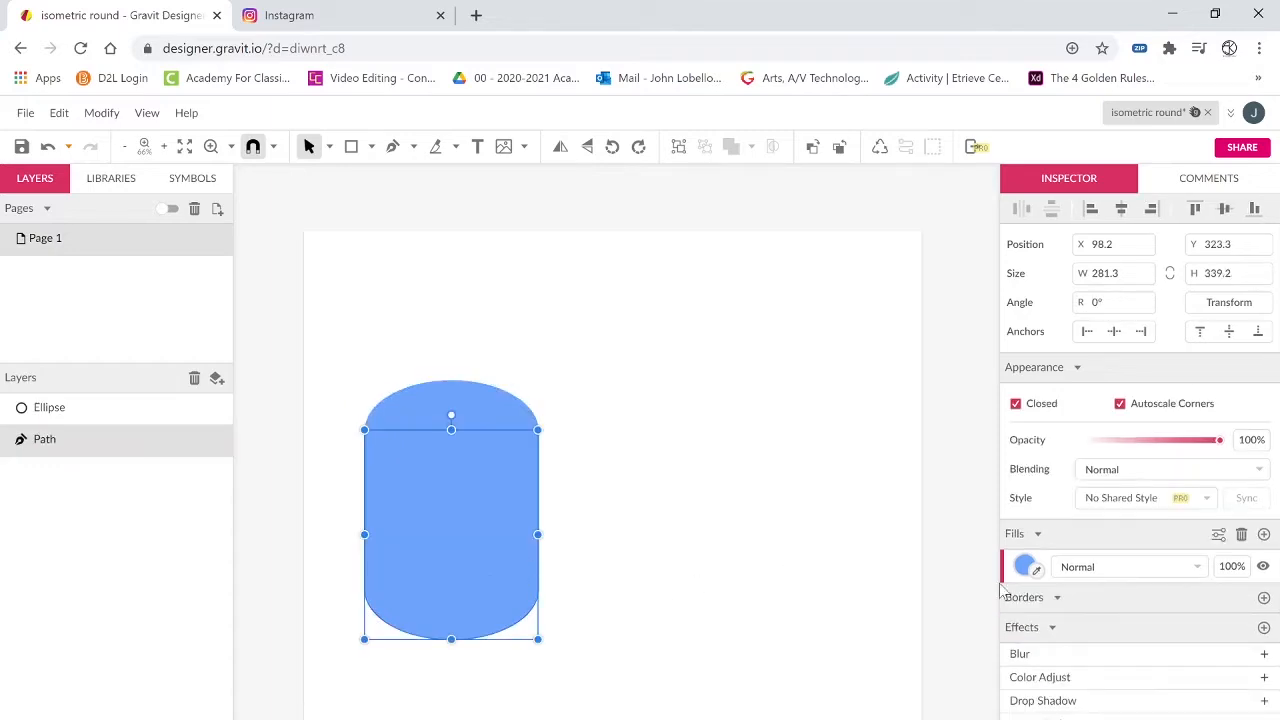
left_click(1025, 567)
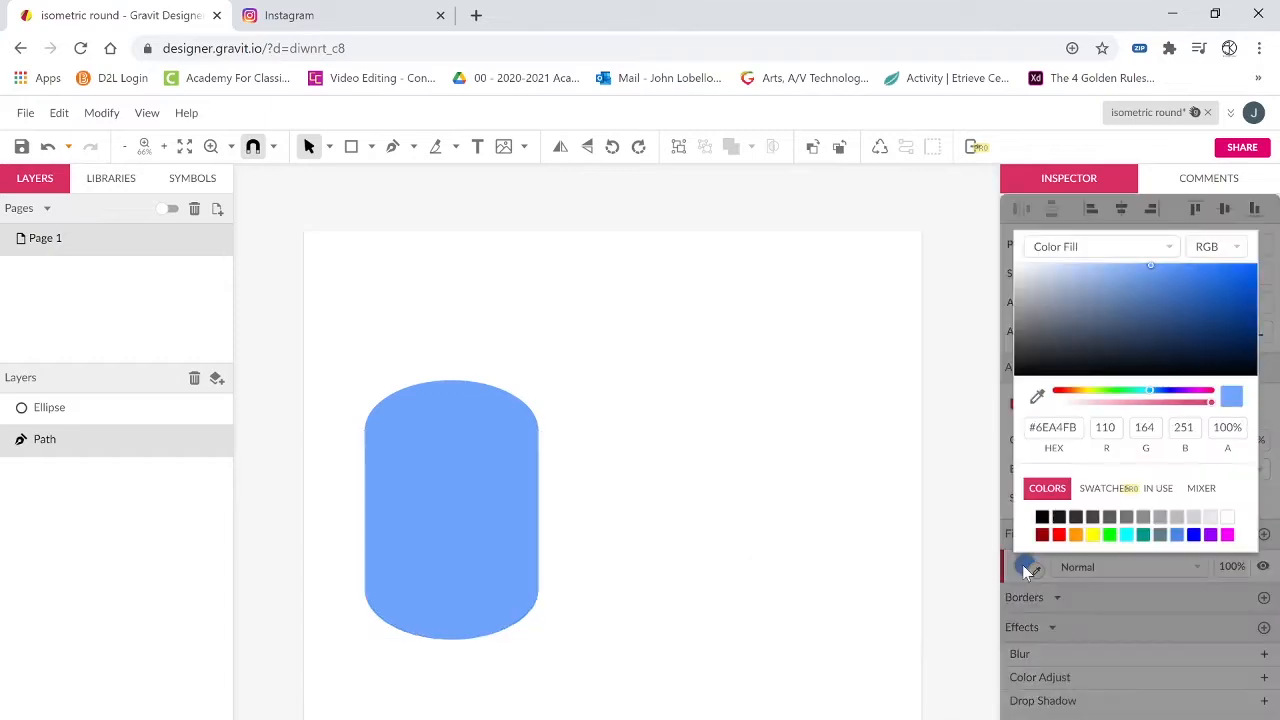
left_click(1091, 246)
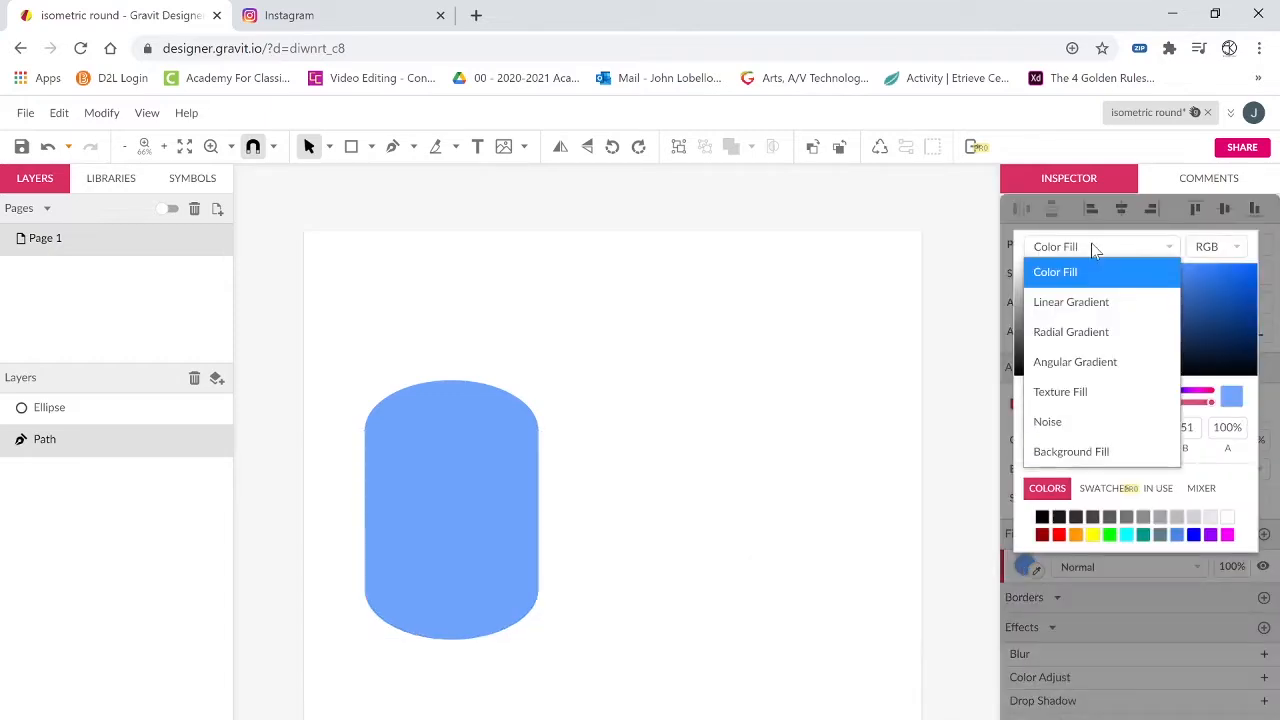
left_click(1078, 302)
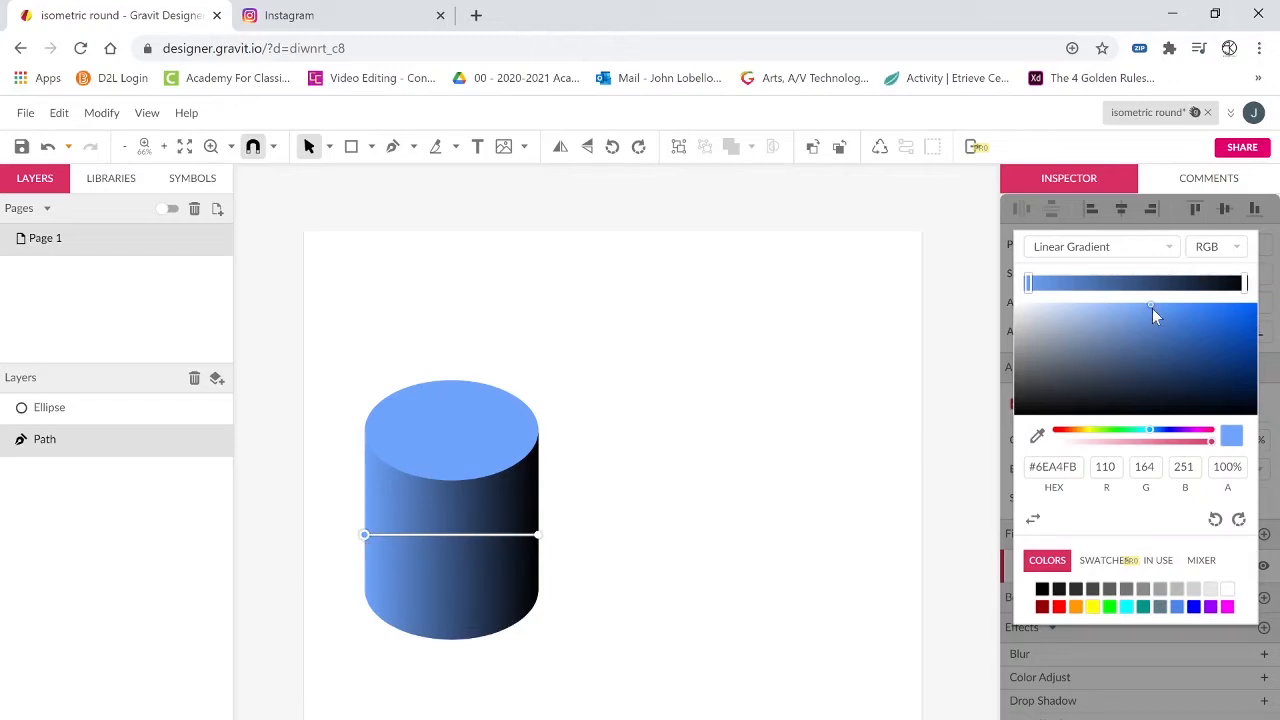
mouse_move(1152, 308)
left_mouse_down()
mouse_move(1159, 326)
mouse_move(1150, 319)
left_mouse_up()
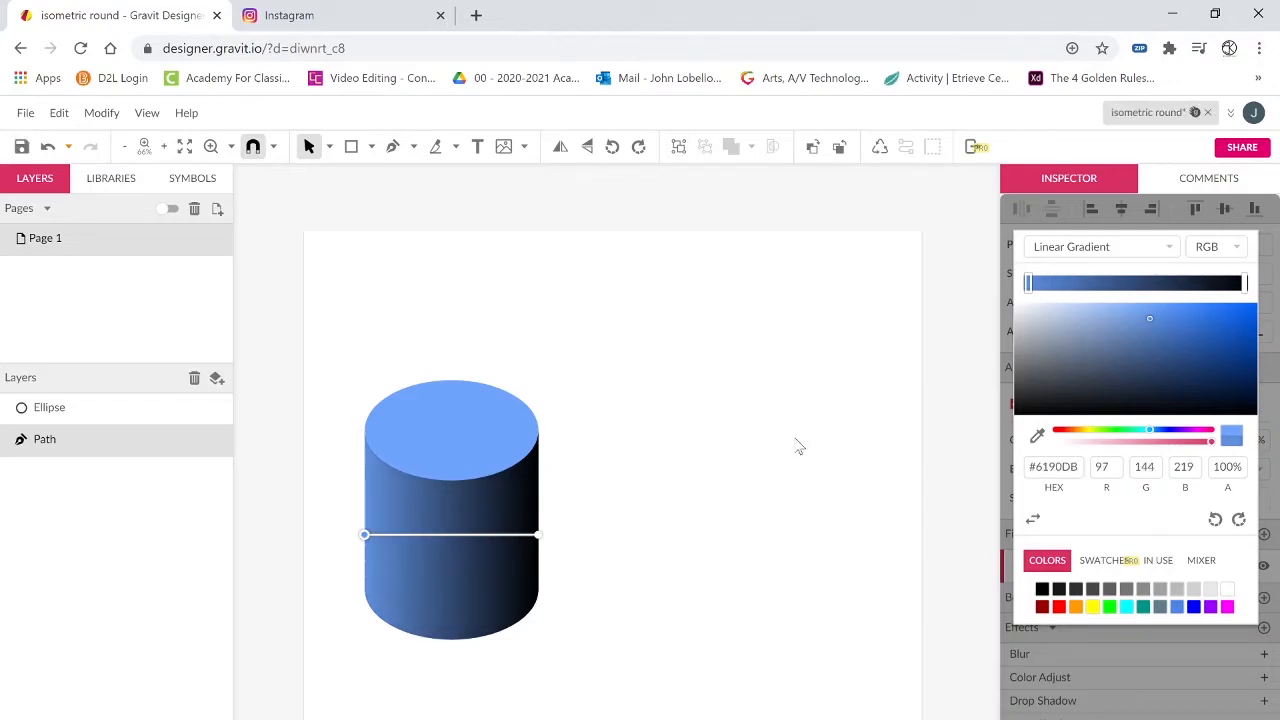
Set the gradient's end colour to the dark blue #345993 and deselect the cylinder body.
left_click(538, 537)
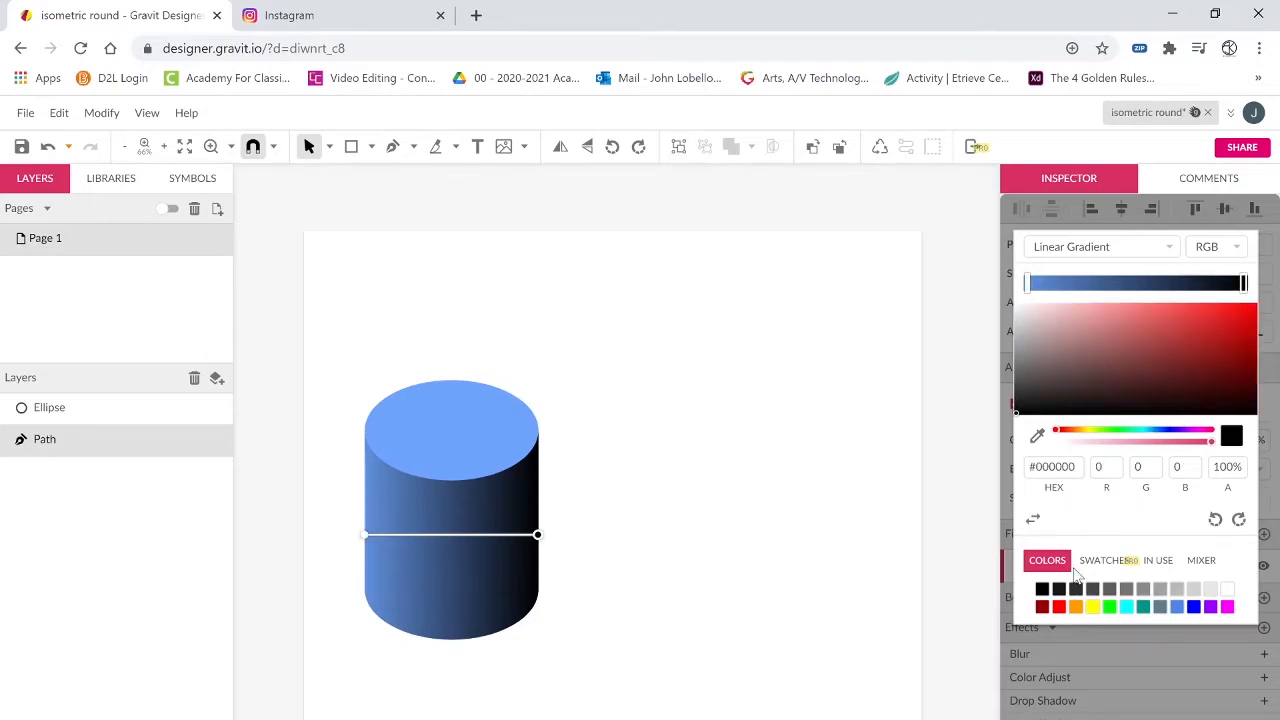
left_click(1176, 606)
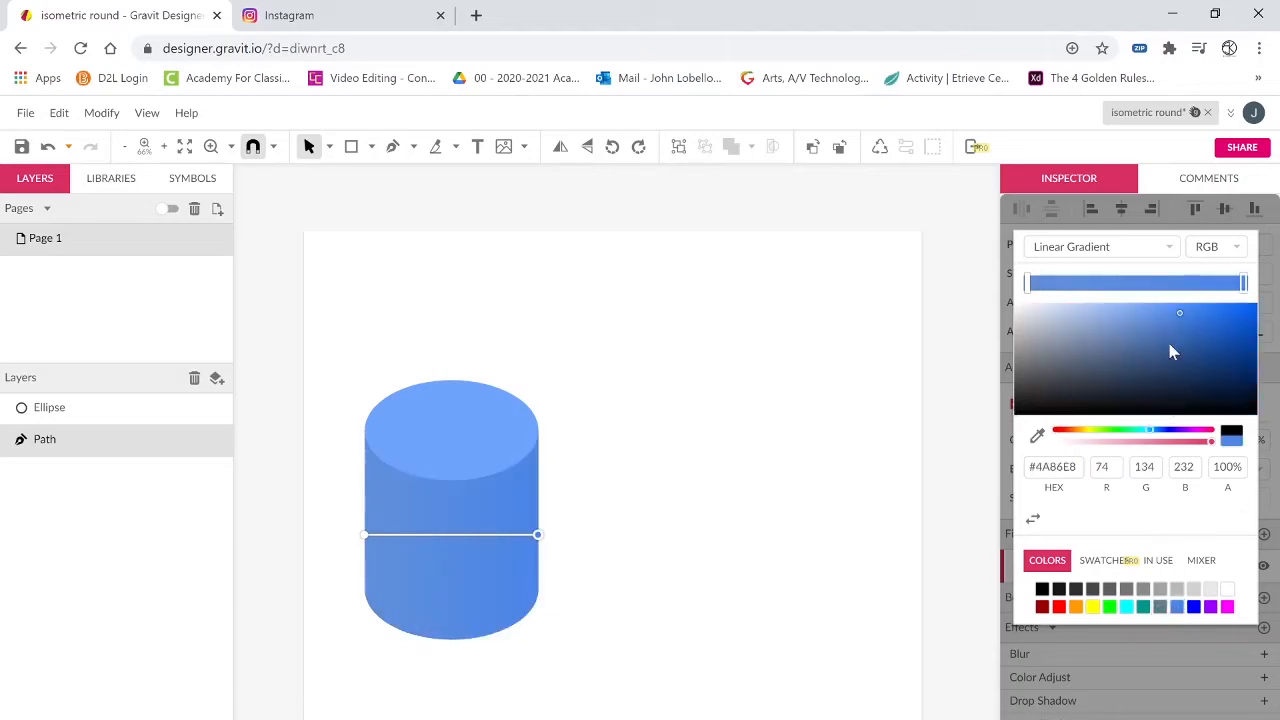
left_click_drag(1177, 313, 1170, 350)
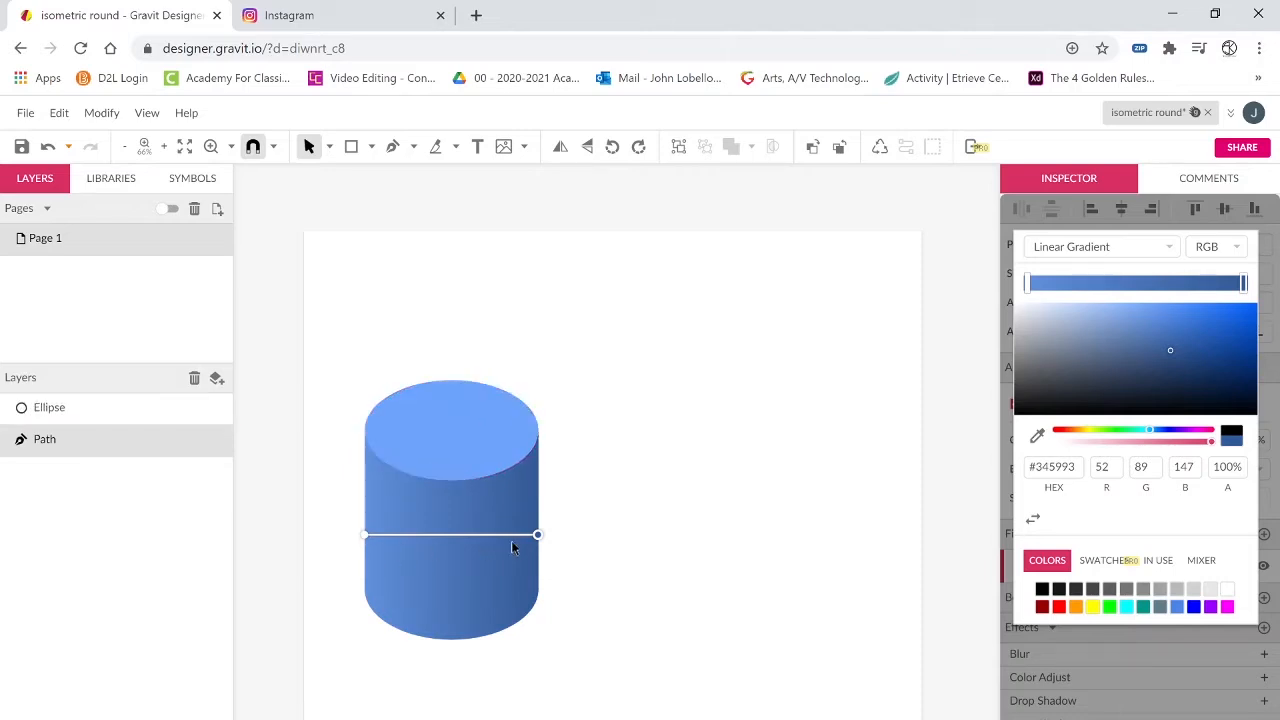
left_click(655, 605)
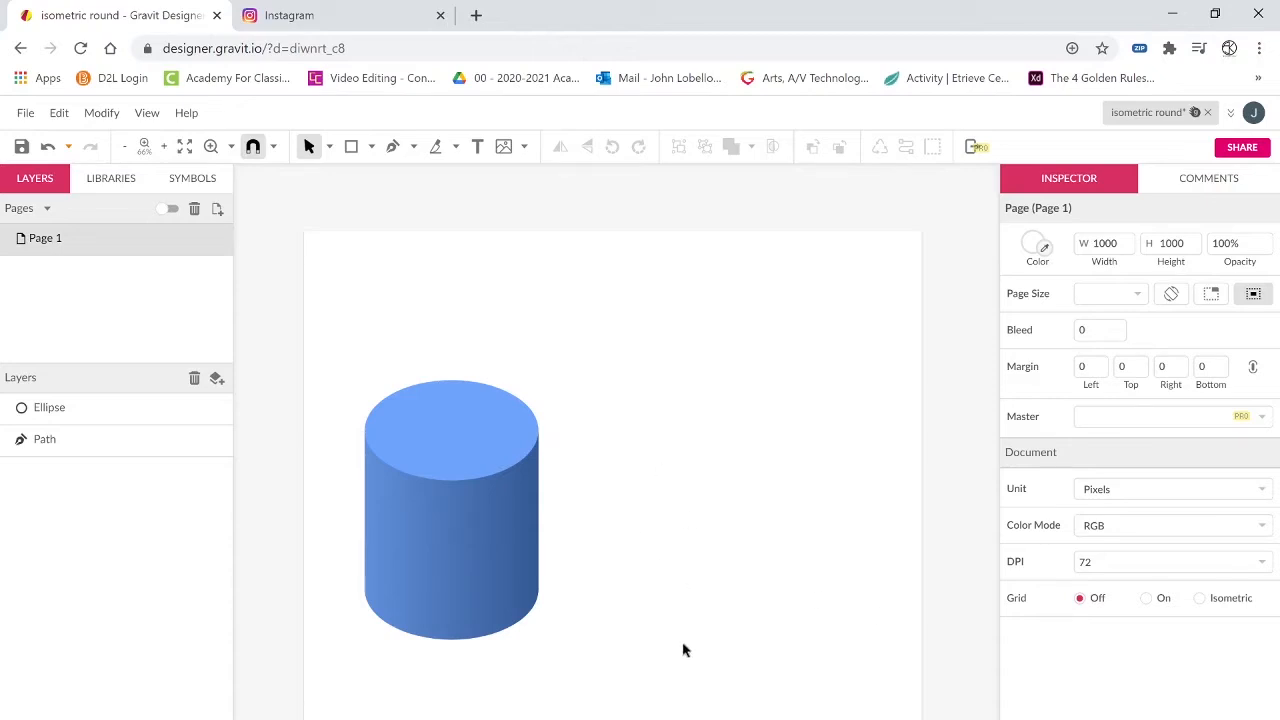
Select the whole cylinder and place a duplicate beside it at X 565, at the same height.
left_click_drag(632, 644, 372, 388)
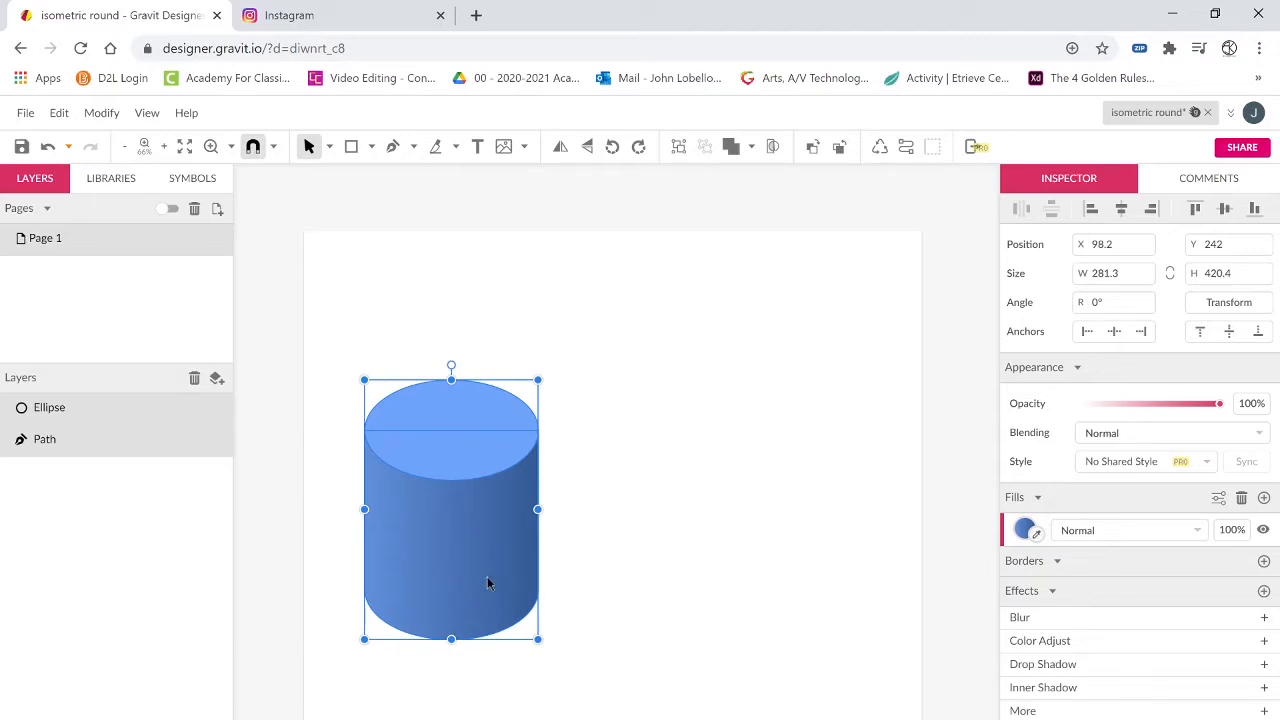
left_click_drag(473, 579, 739, 591)
key("Escape")
Shorten the duplicate cylinder by lowering its body's two upper corner points to Y 524.2 and its top ellipse to Y 443.
left_click(739, 593)
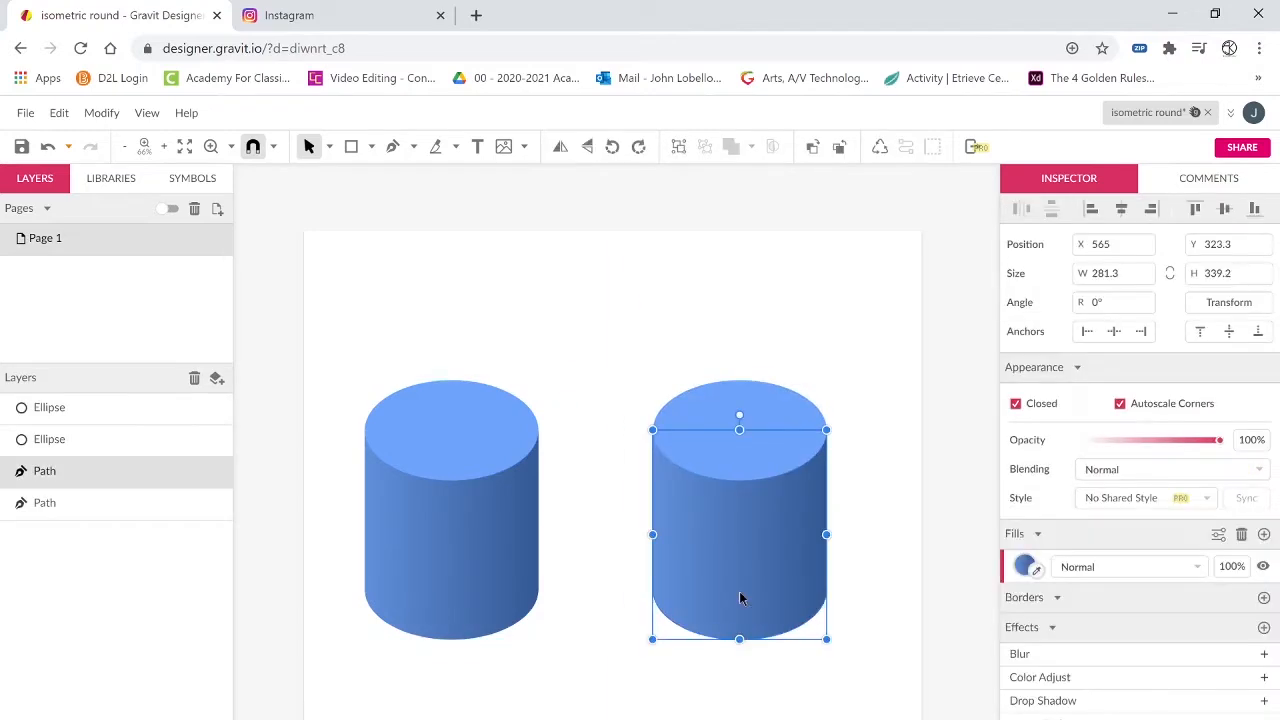
double_click(740, 598)
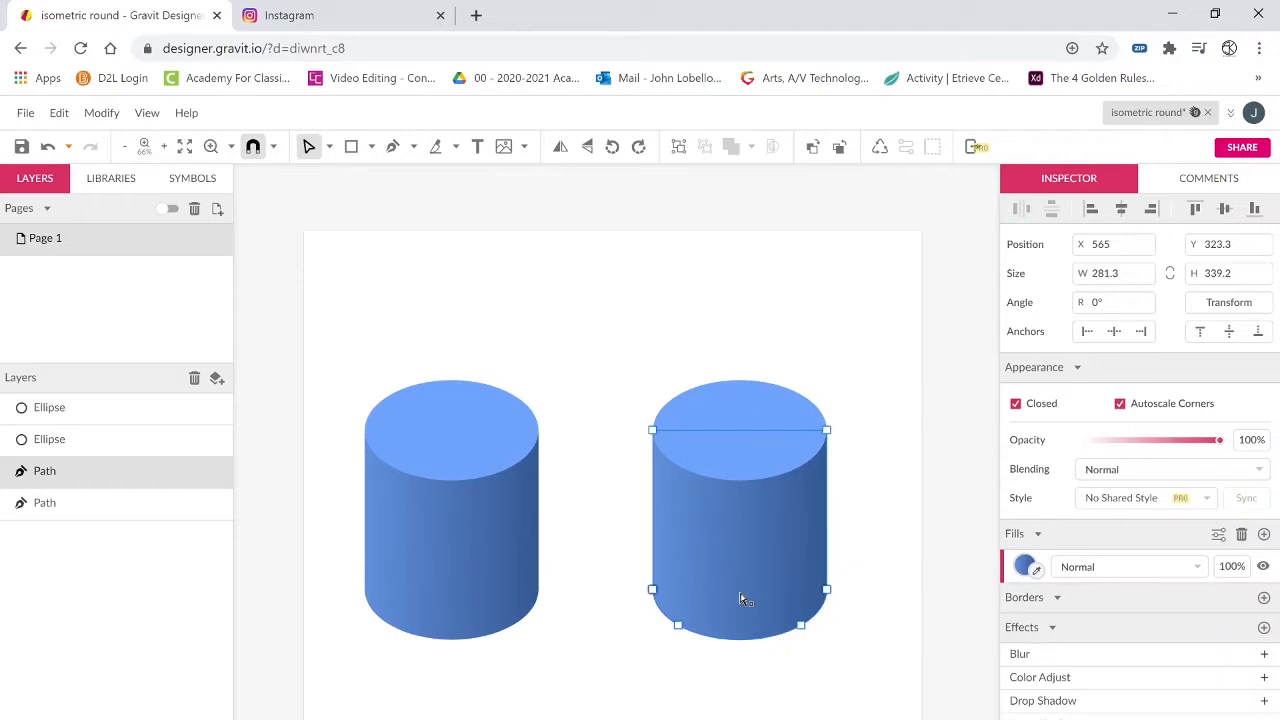
left_click(652, 429)
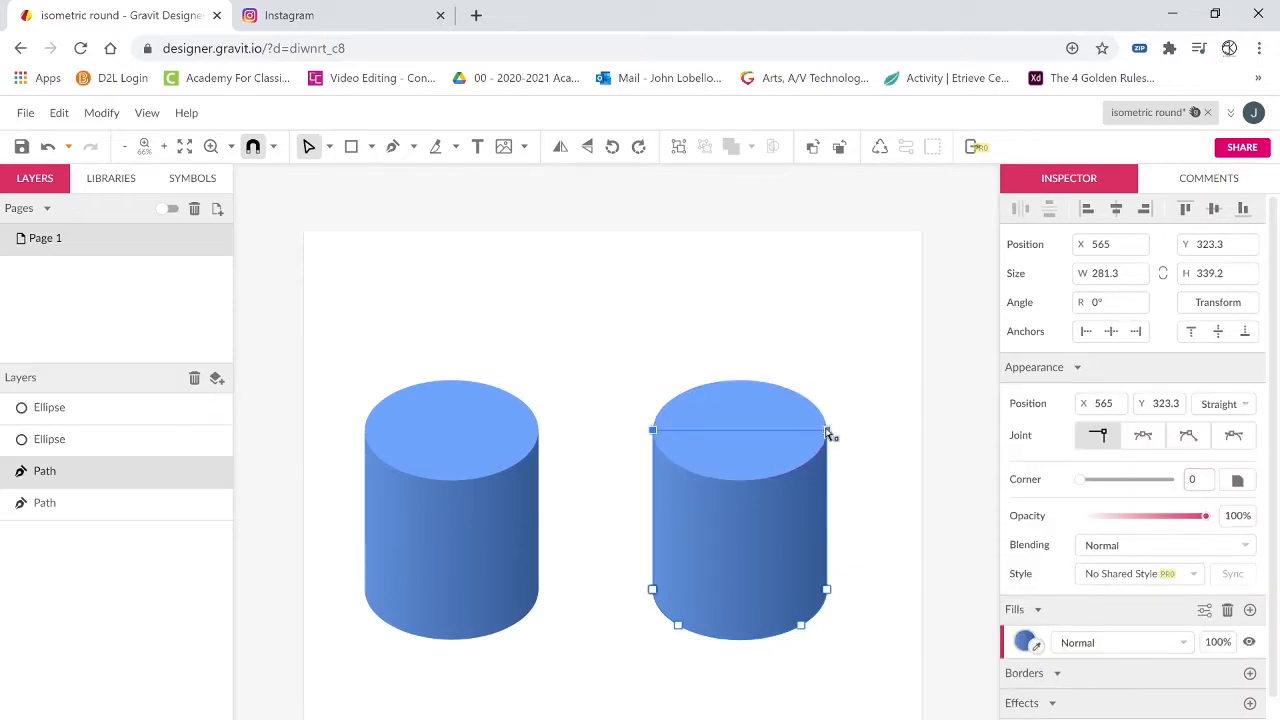
left_click_drag(826, 430, 831, 564)
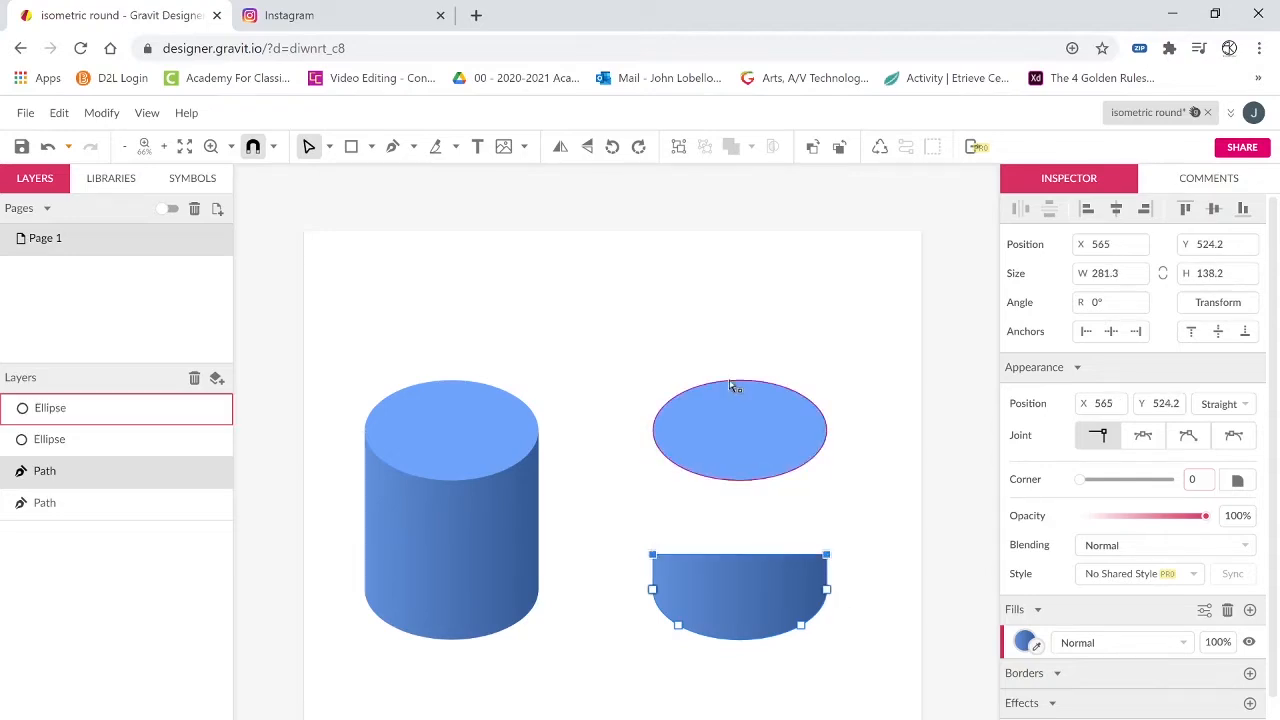
left_click(738, 425)
left_click_drag(738, 425, 744, 548)
Duplicate the short cylinder's top ellipse in place and fill the copy with orange #FF9900.
key("z")
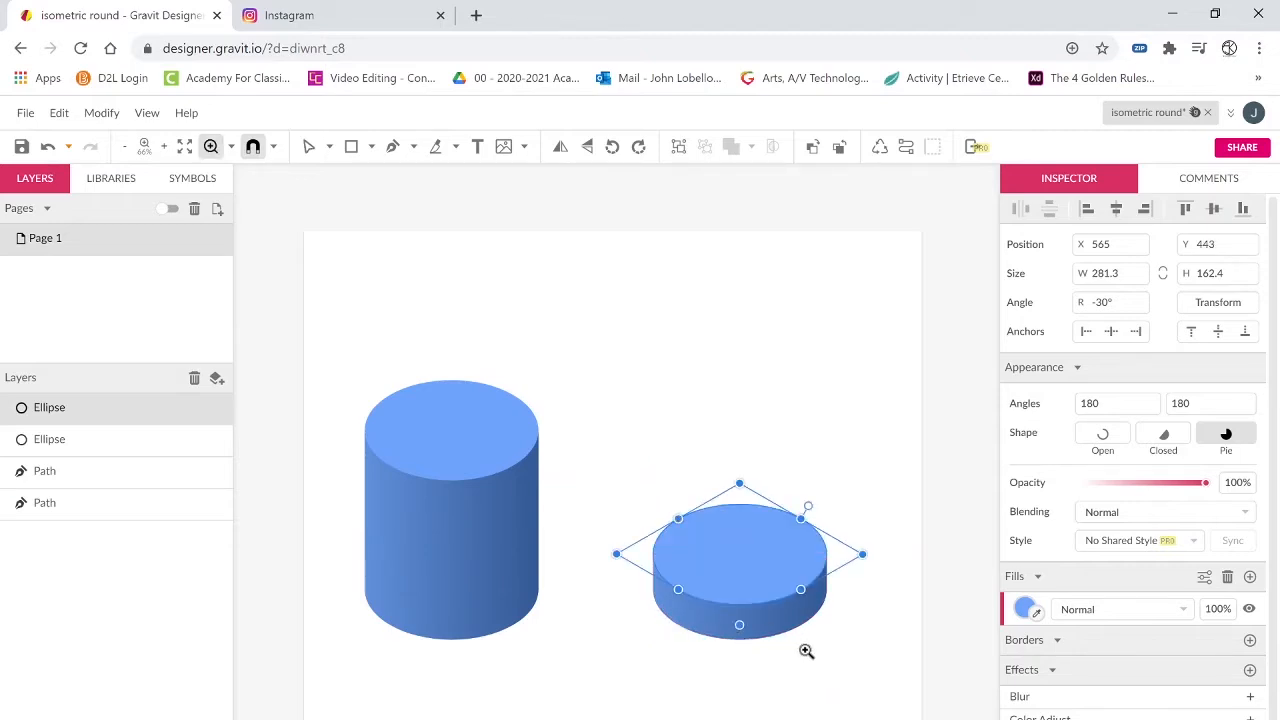
left_click(806, 651)
left_click(734, 509)
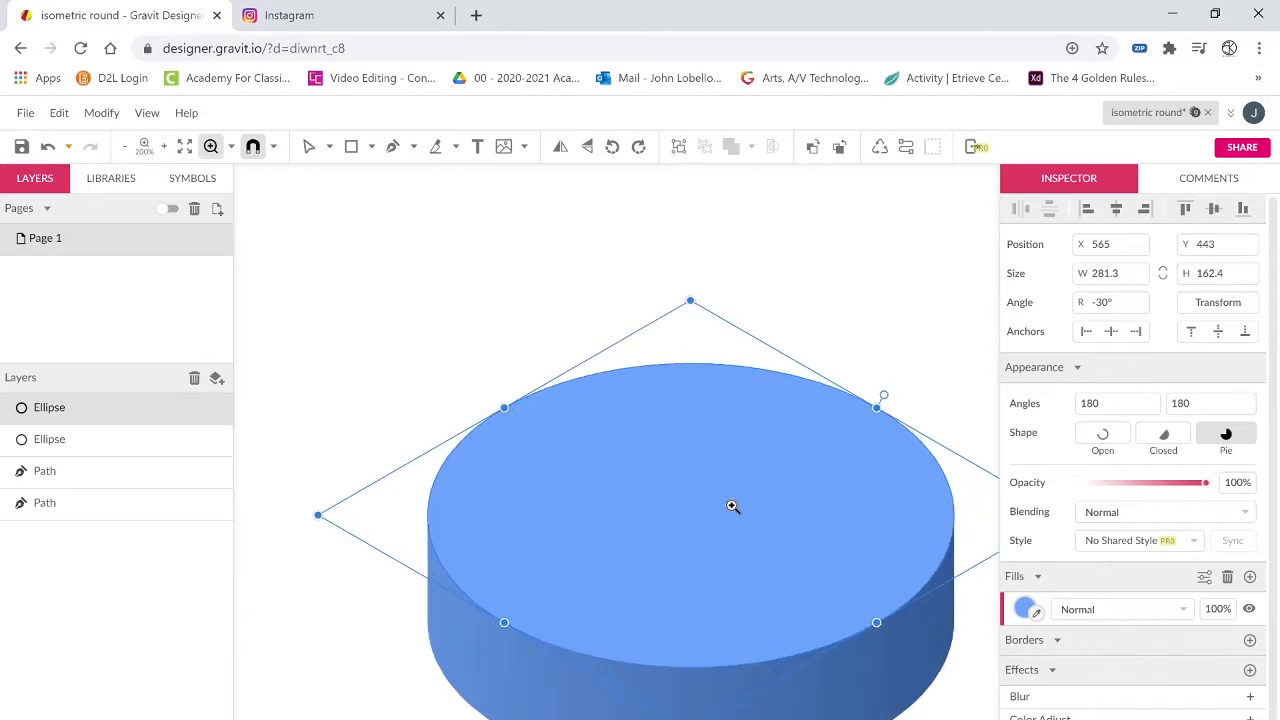
key("v")
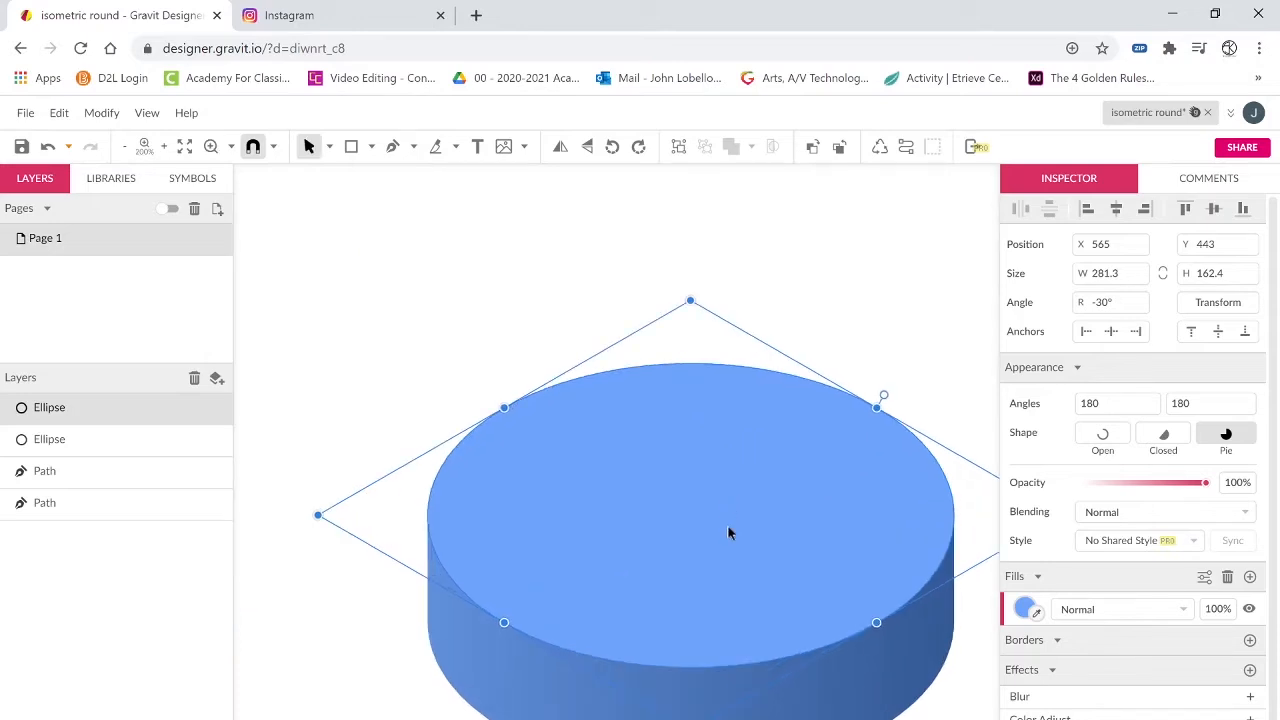
left_click_drag(729, 531, 728, 533)
key("Escape")
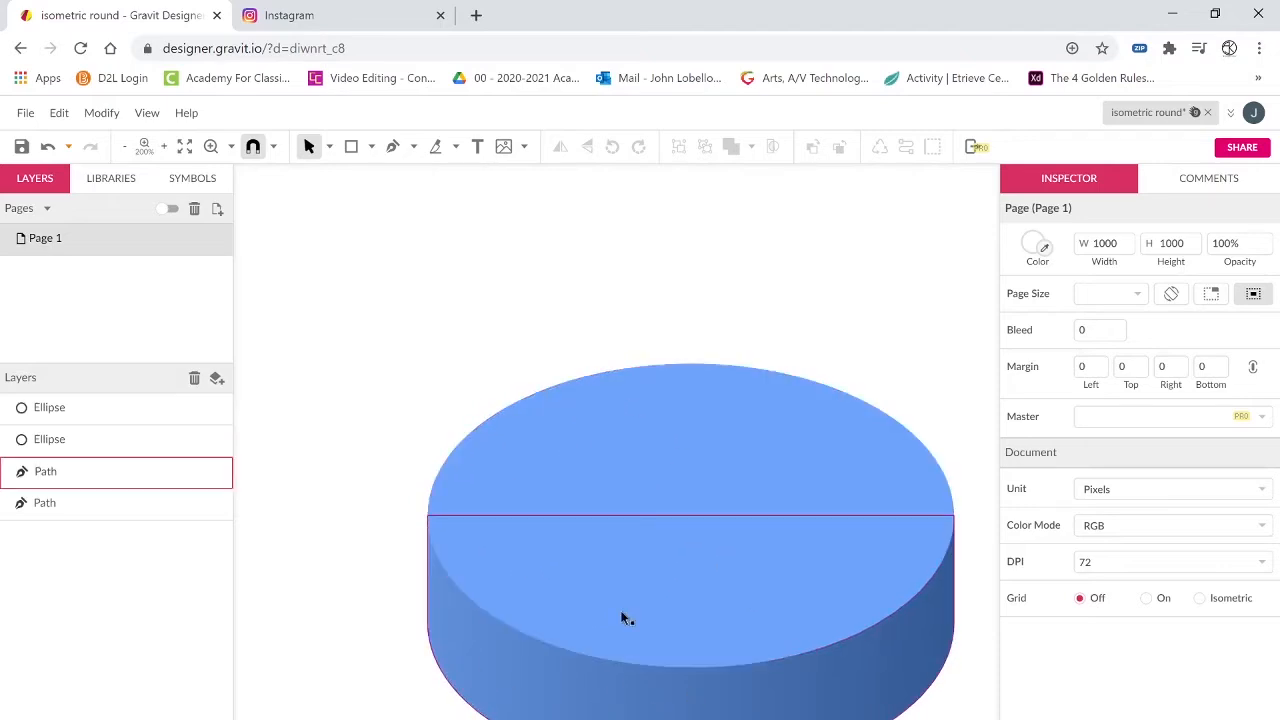
left_click(688, 502)
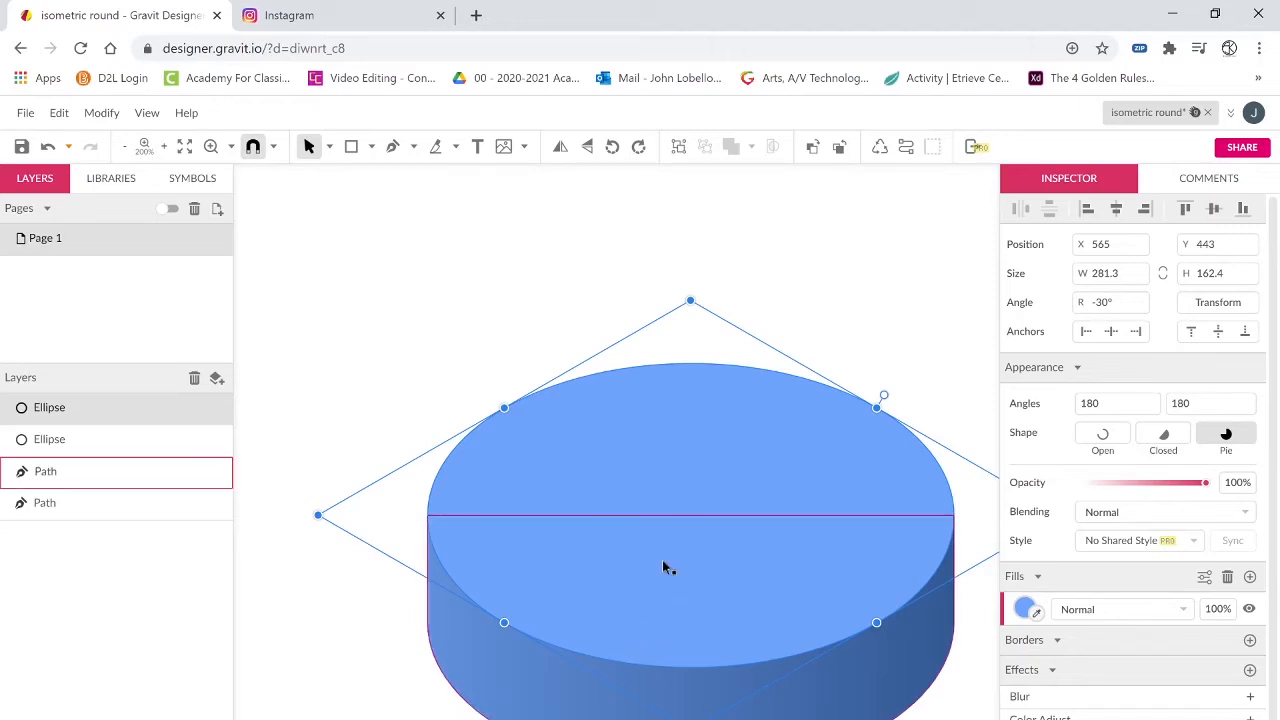
key("ctrl+d")
left_click(1026, 607)
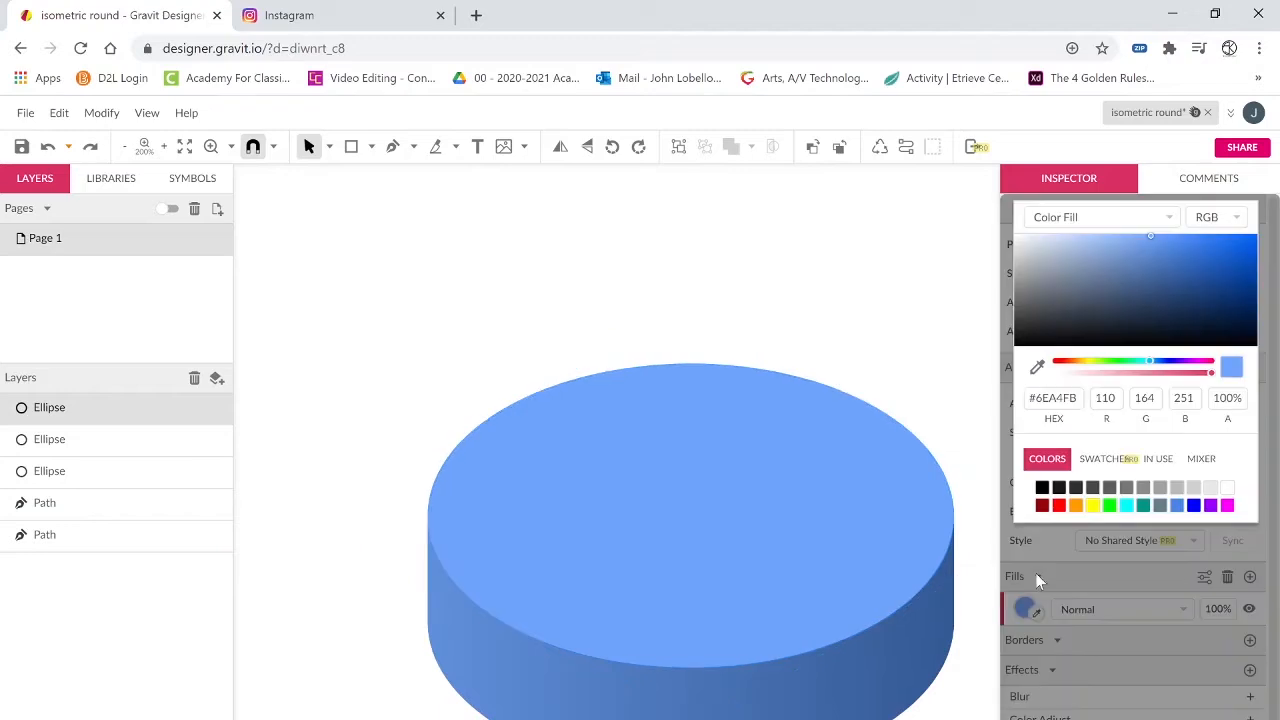
left_click(1075, 505)
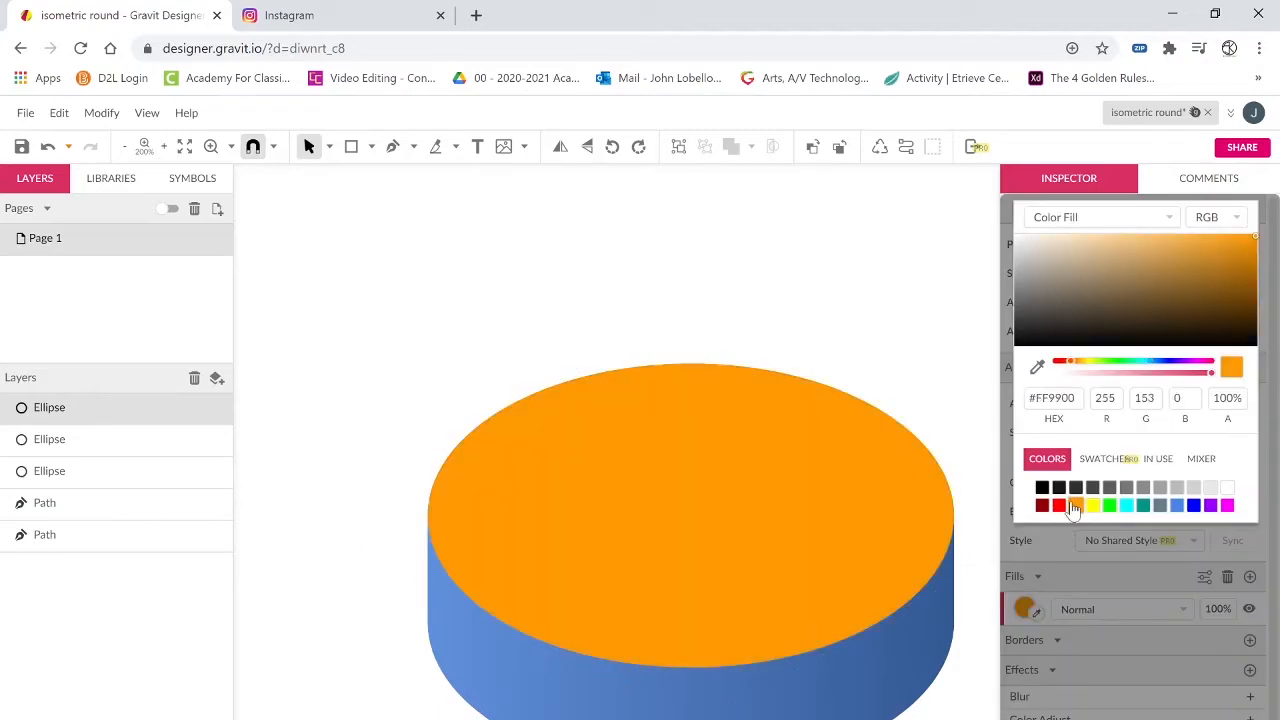
left_click(763, 557)
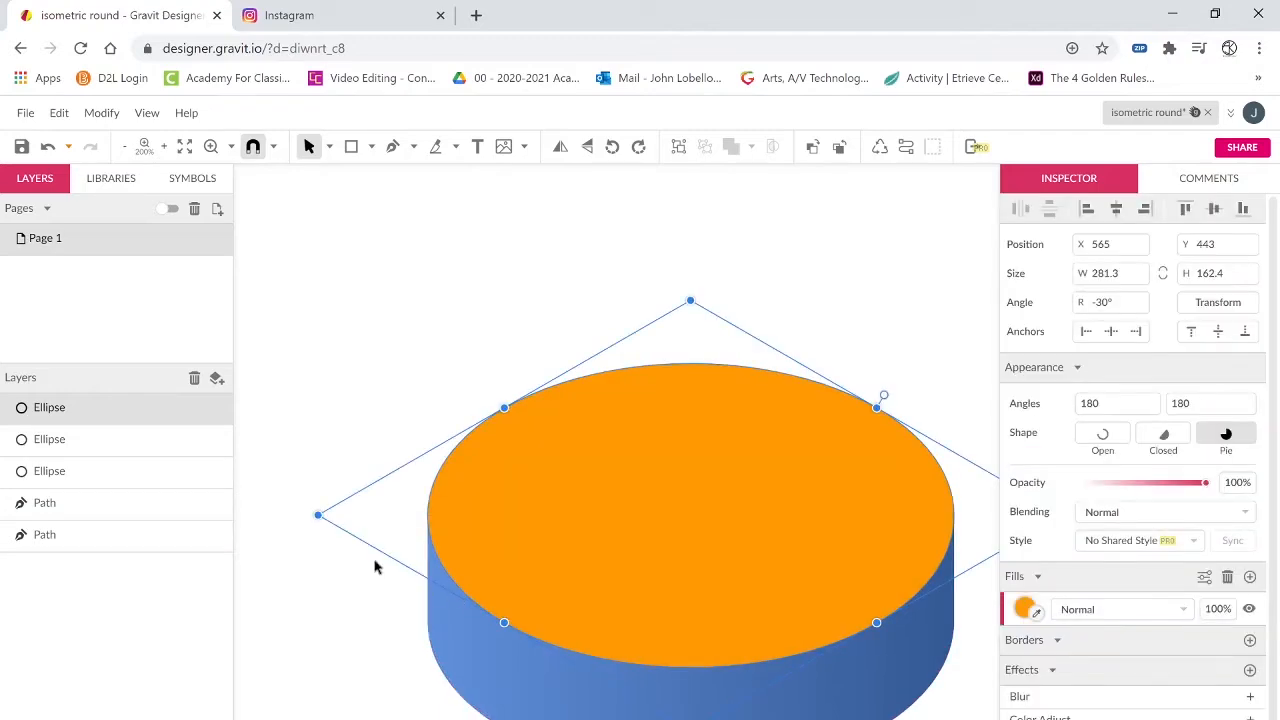
Shrink the orange ellipse about its centre to about 198.9 by 114.8, so its bounding corners meet the blue top's edge.
key("alt")
left_click_drag(320, 514, 427, 517)
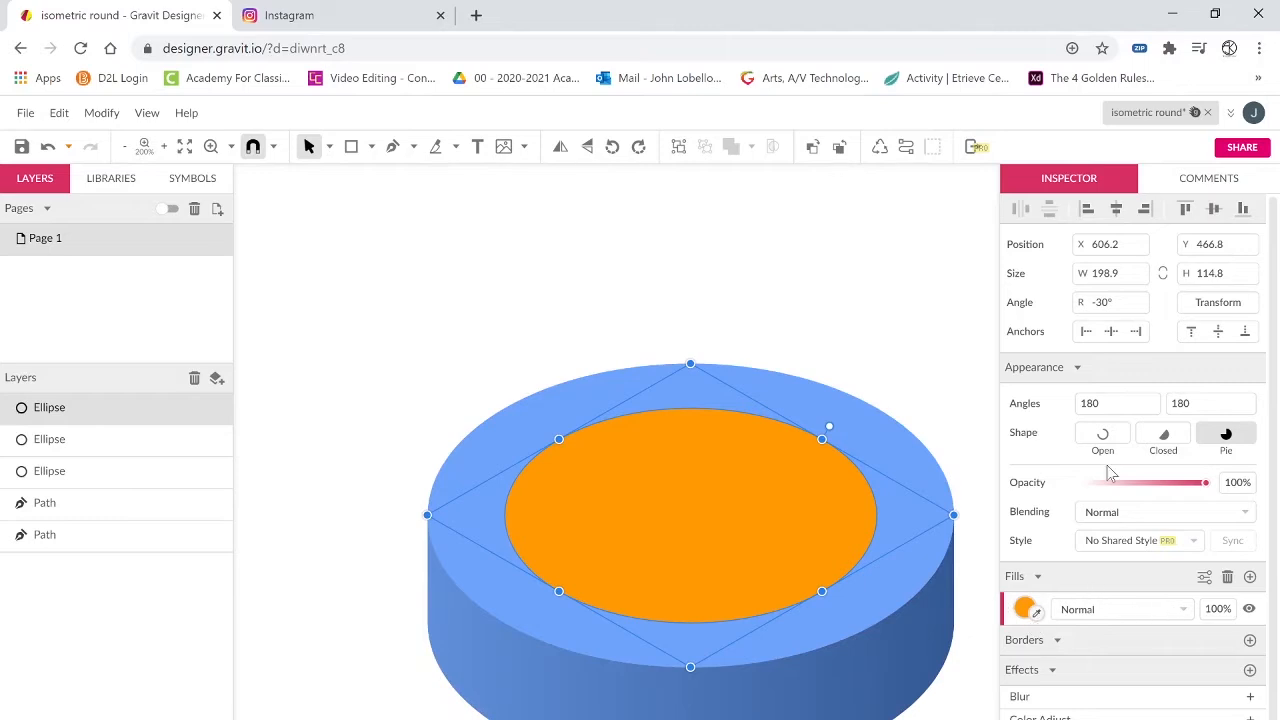
Deselect the orange ellipse and switch the document grid to Isometric.
left_click(921, 314)
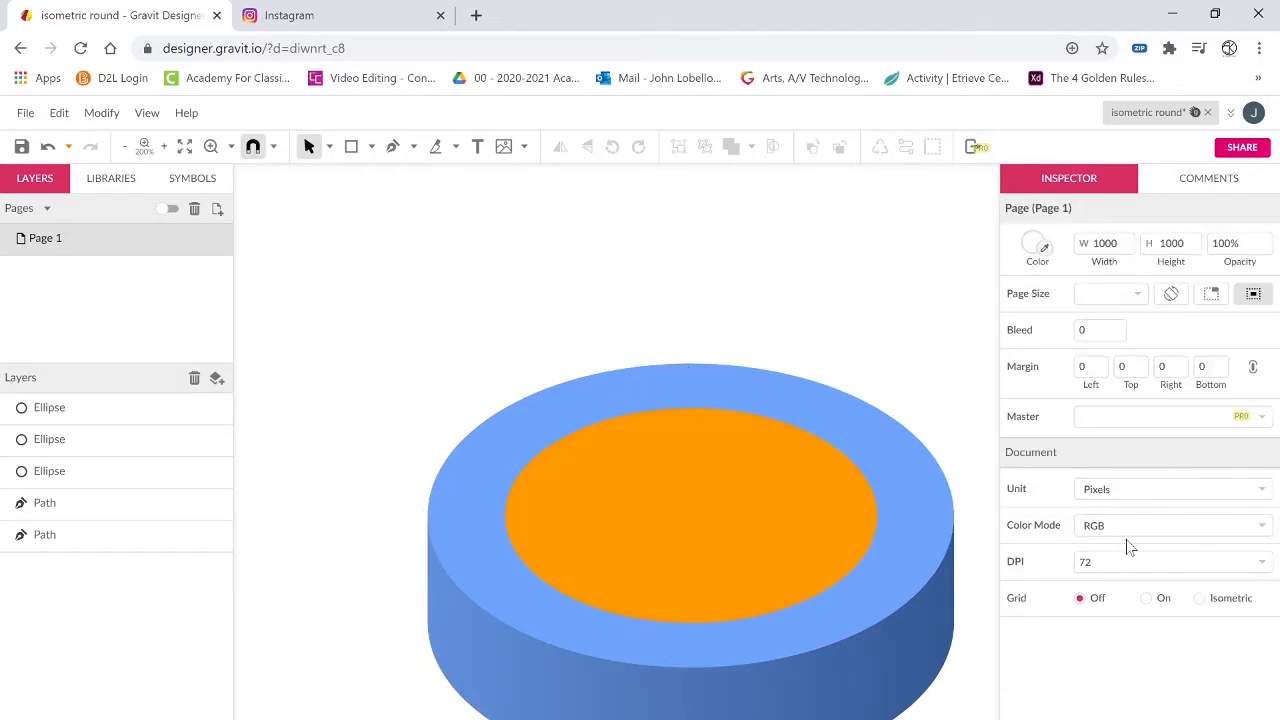
left_click(1199, 598)
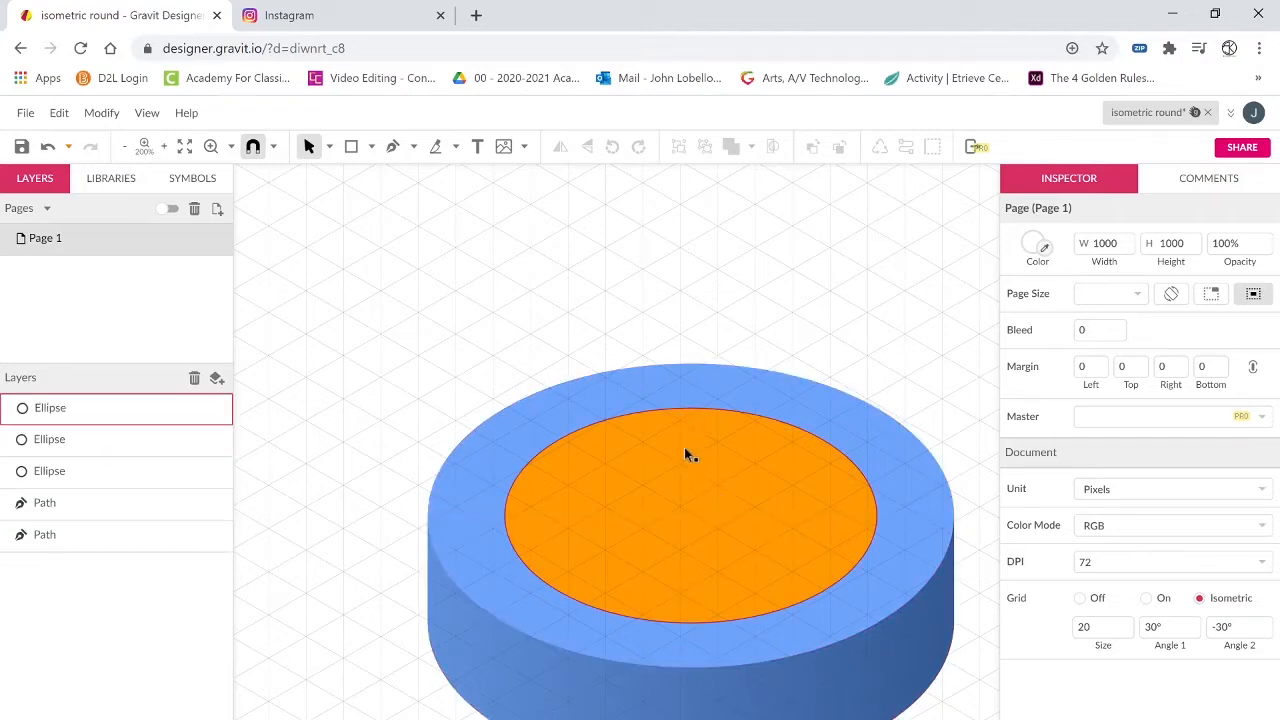
Place a copy of the orange ellipse straight below the original at Y 515.7 and fill it with blue #0000FF.
left_click_drag(686, 455, 752, 655)
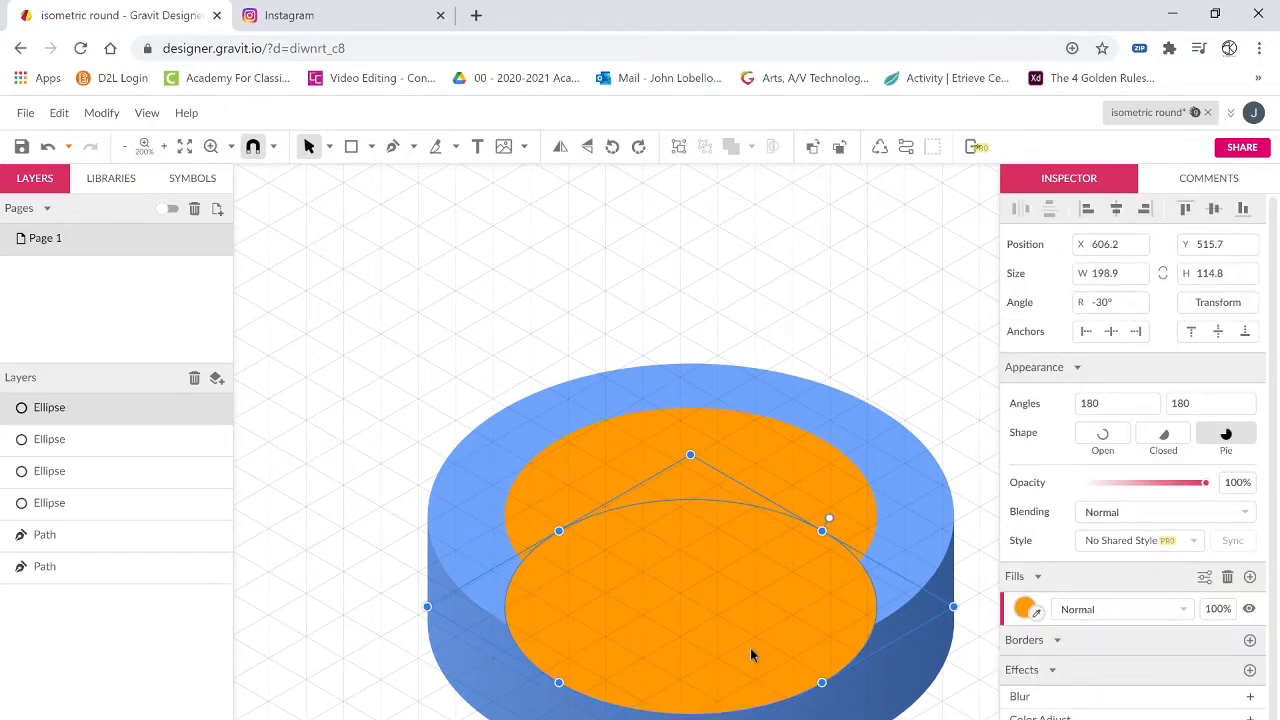
left_click(1026, 608)
left_click(1193, 577)
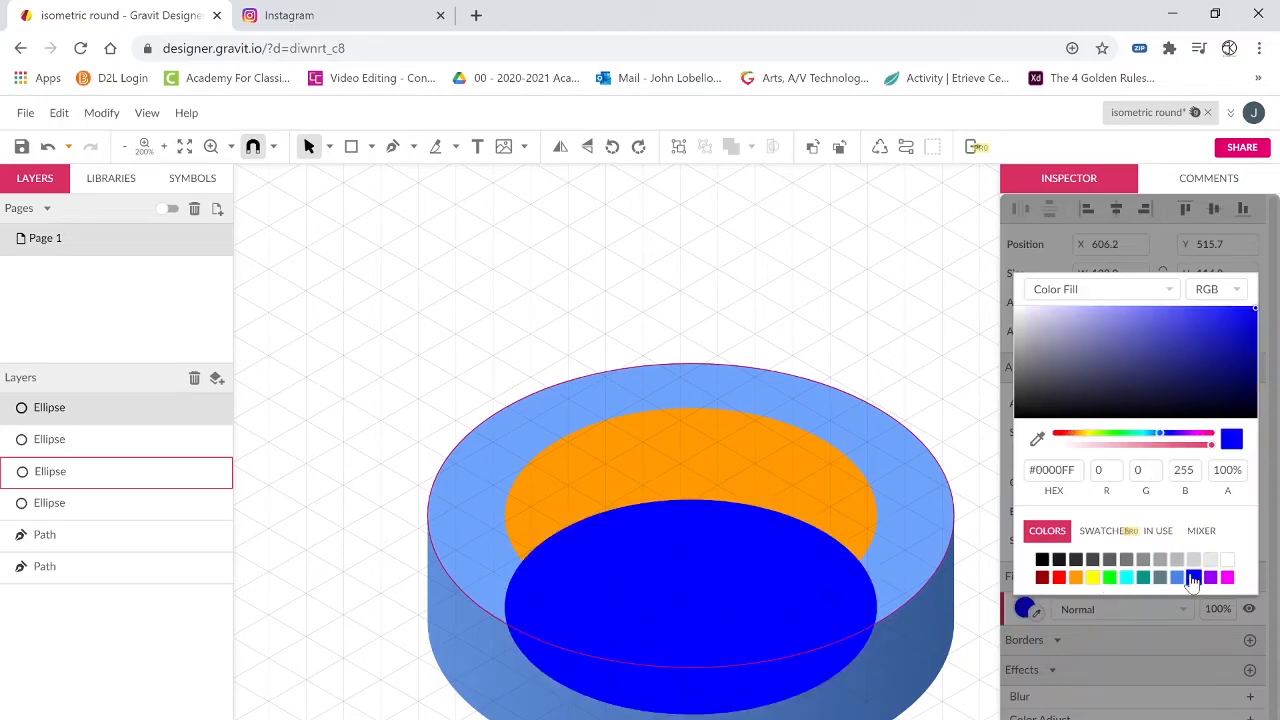
Intersect an in-place duplicate of the orange ellipse with the dark blue ellipse and convert the resulting shape to a path.
left_click(727, 458)
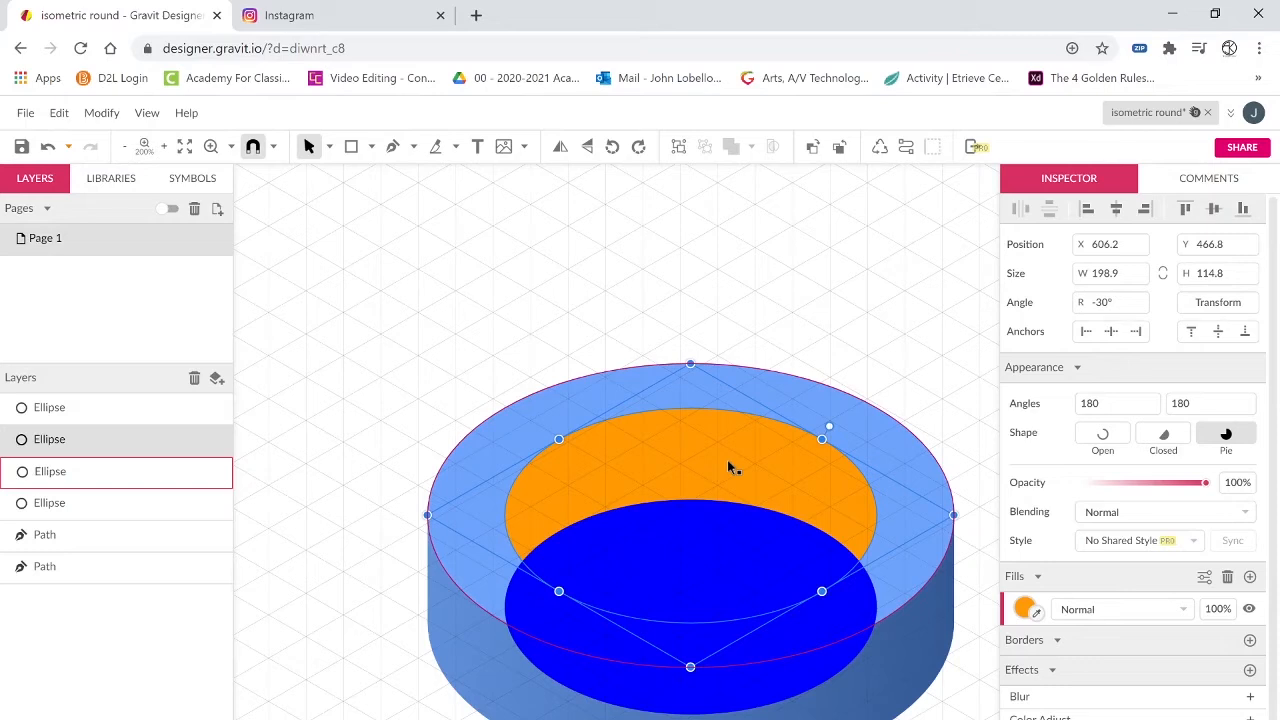
key("ctrl+d")
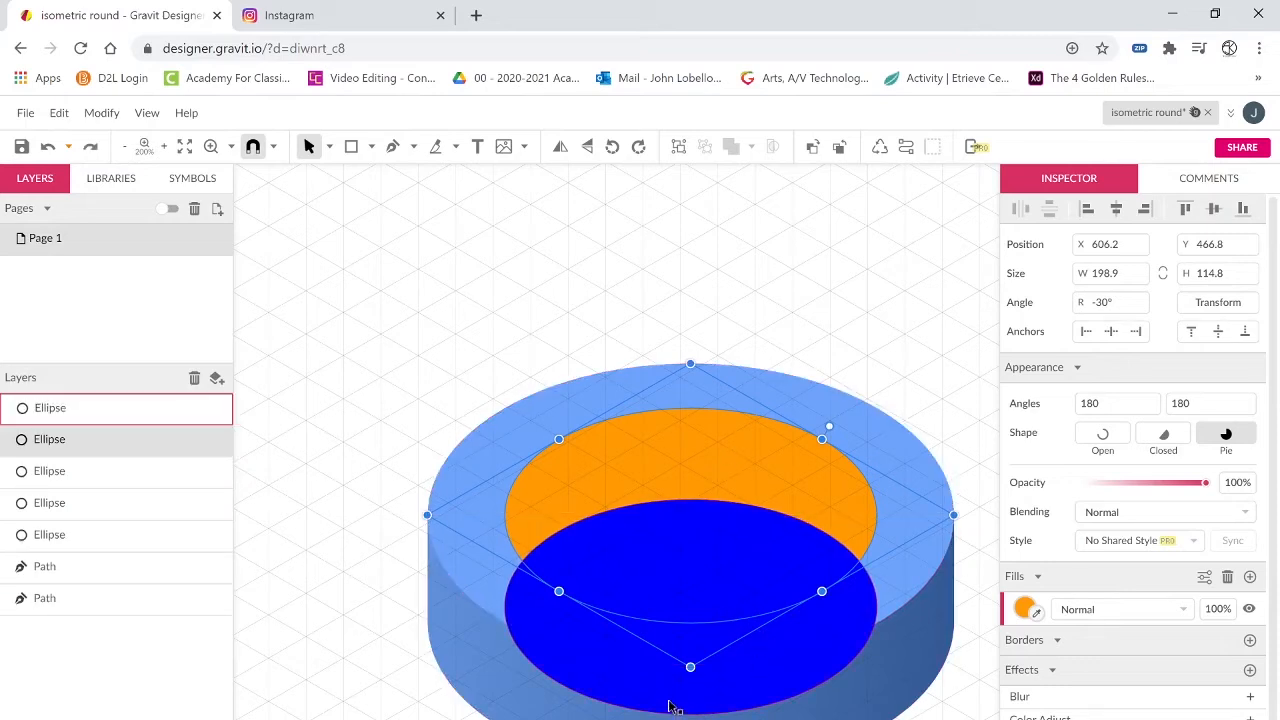
left_click(759, 687, "shift")
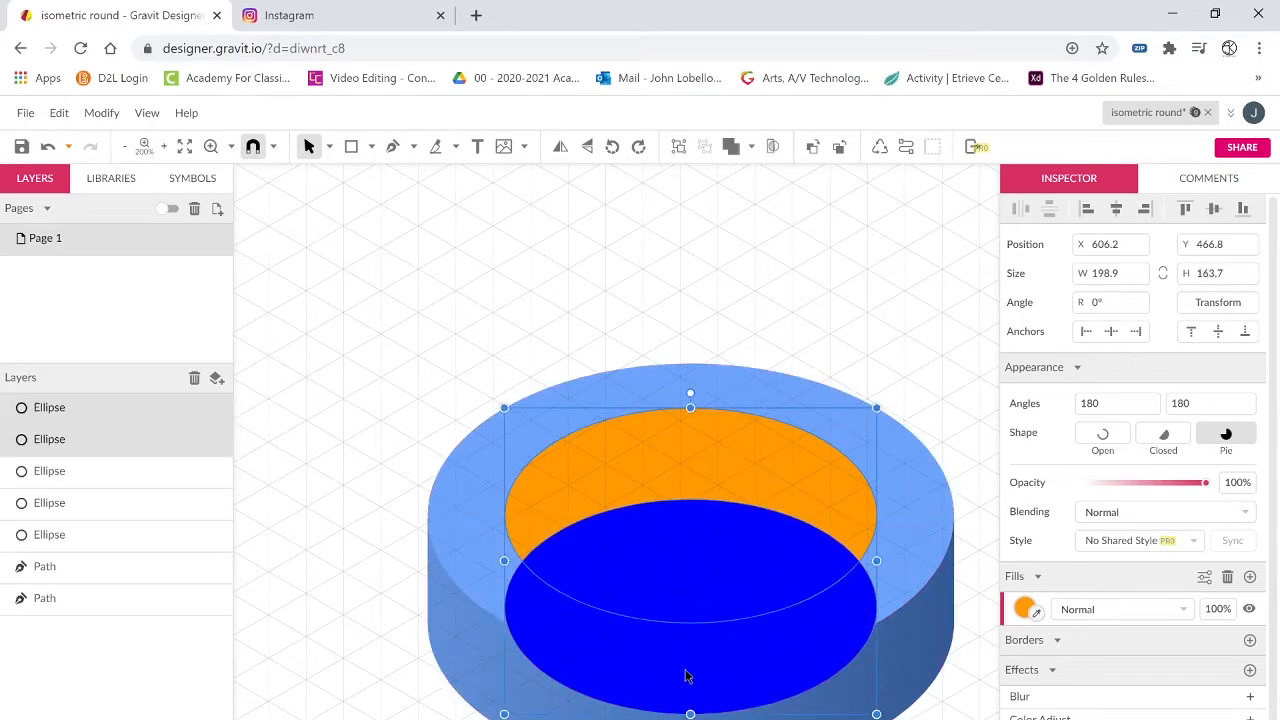
left_click(753, 148)
left_click(790, 225)
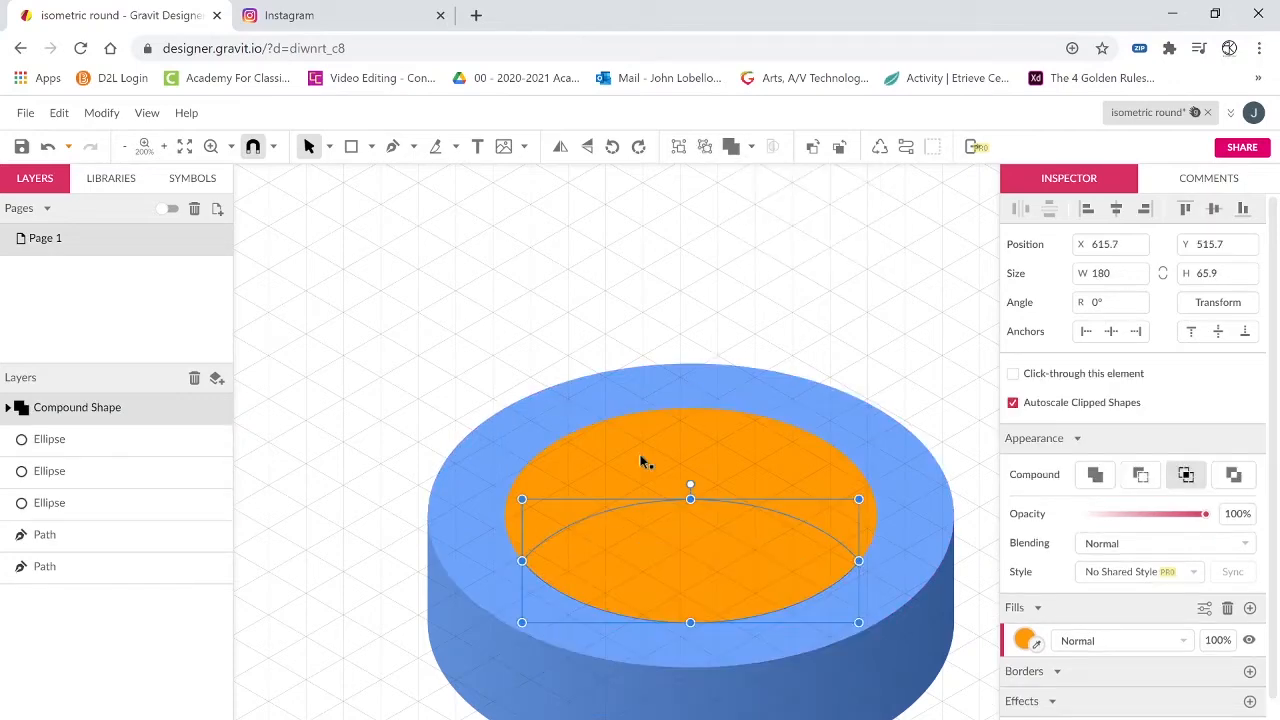
right_click(680, 606)
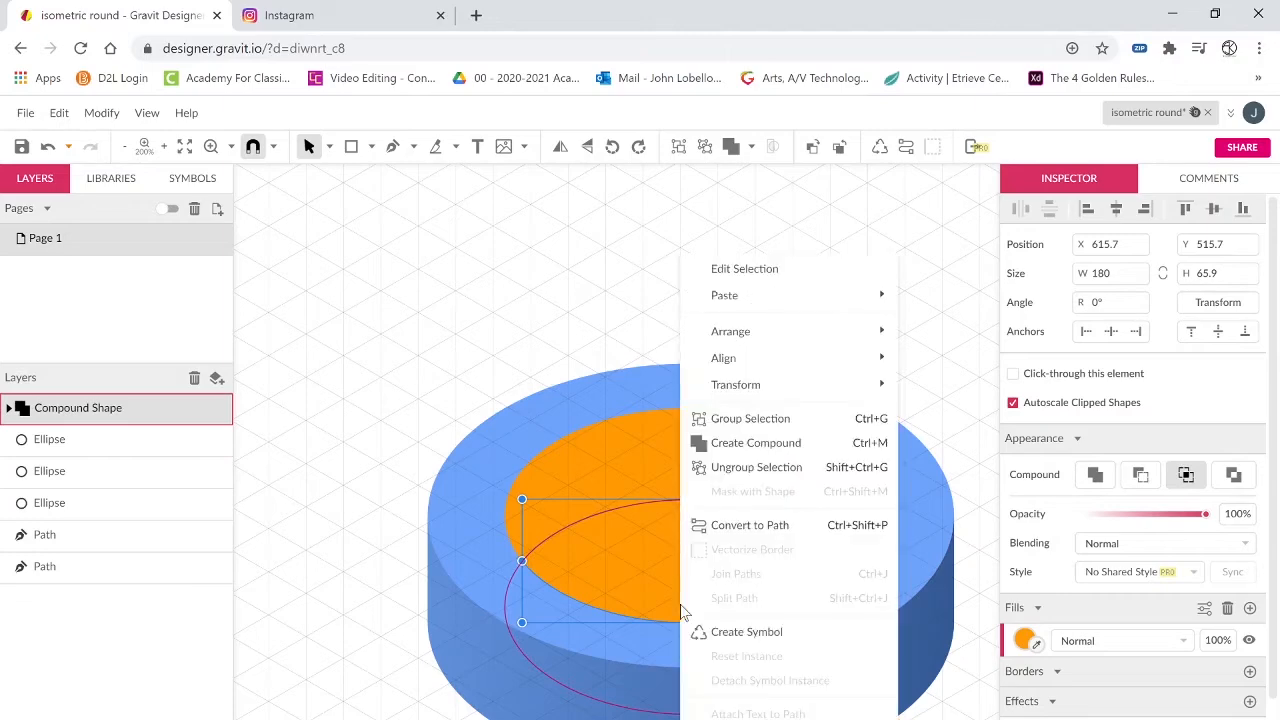
left_click(720, 527)
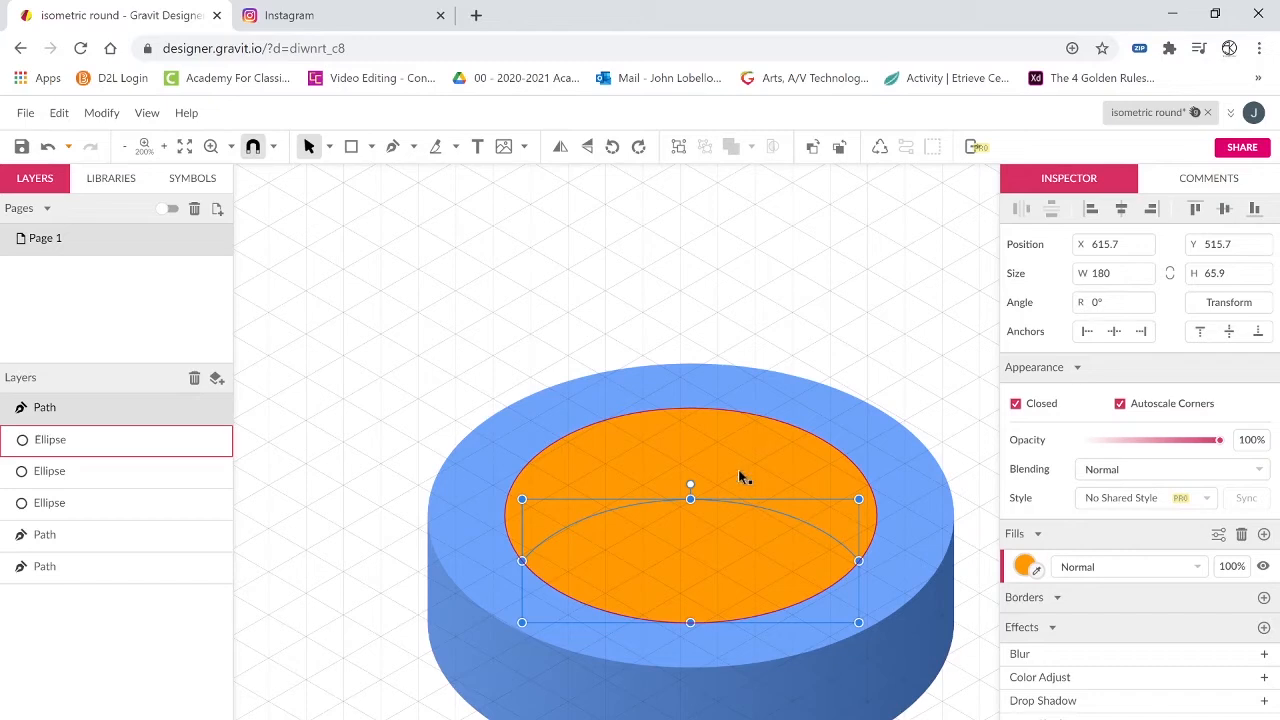
Duplicate the full orange ellipse in place and fill the copy with red.
left_click(698, 446)
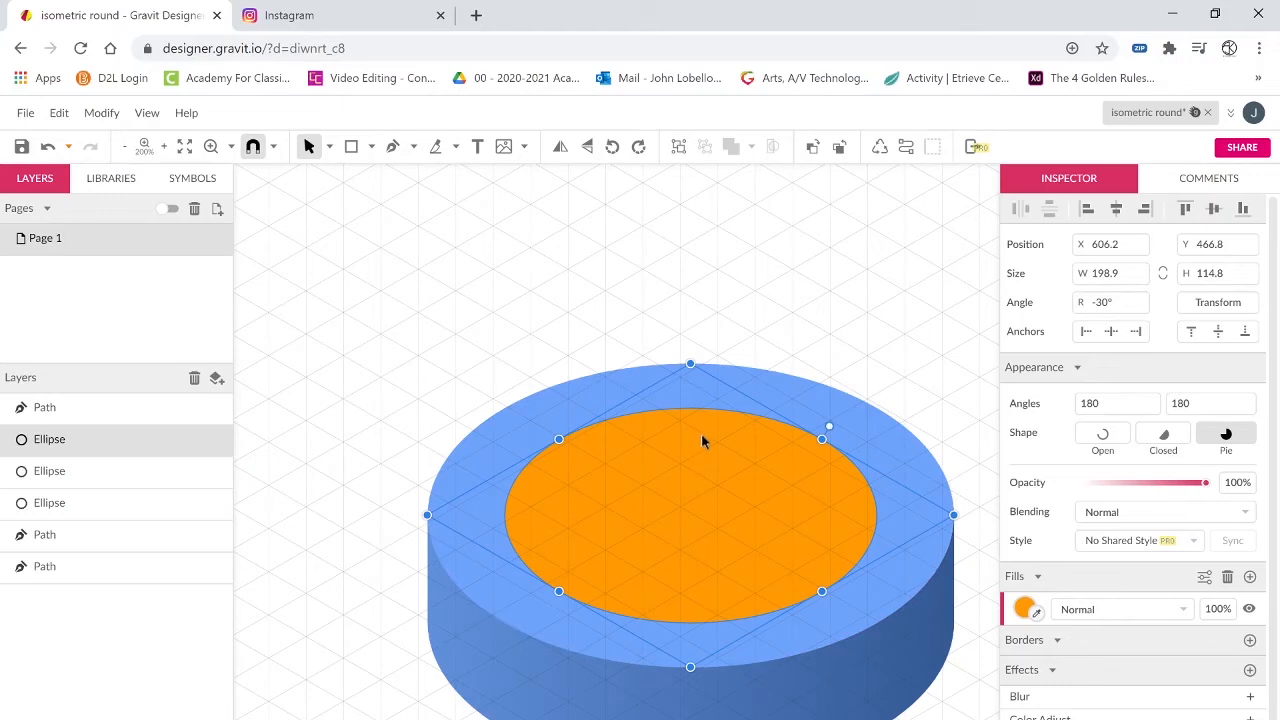
key("ctrl+d")
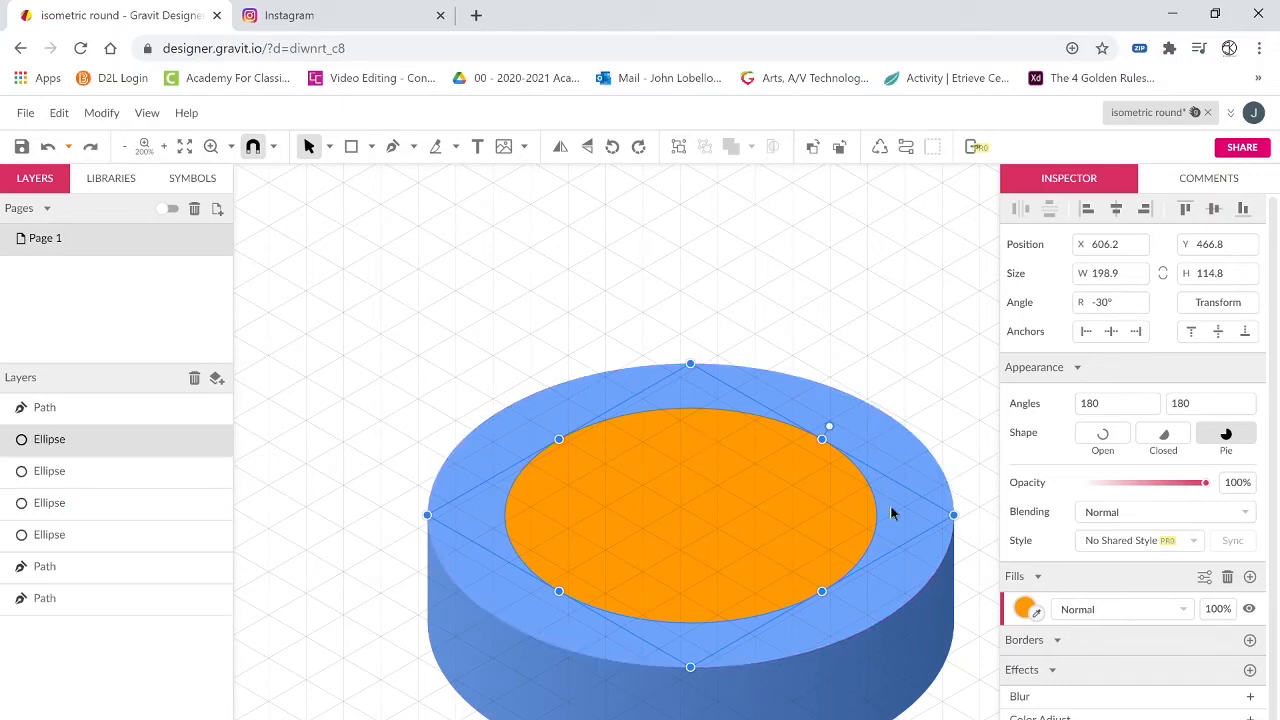
left_click(1024, 609)
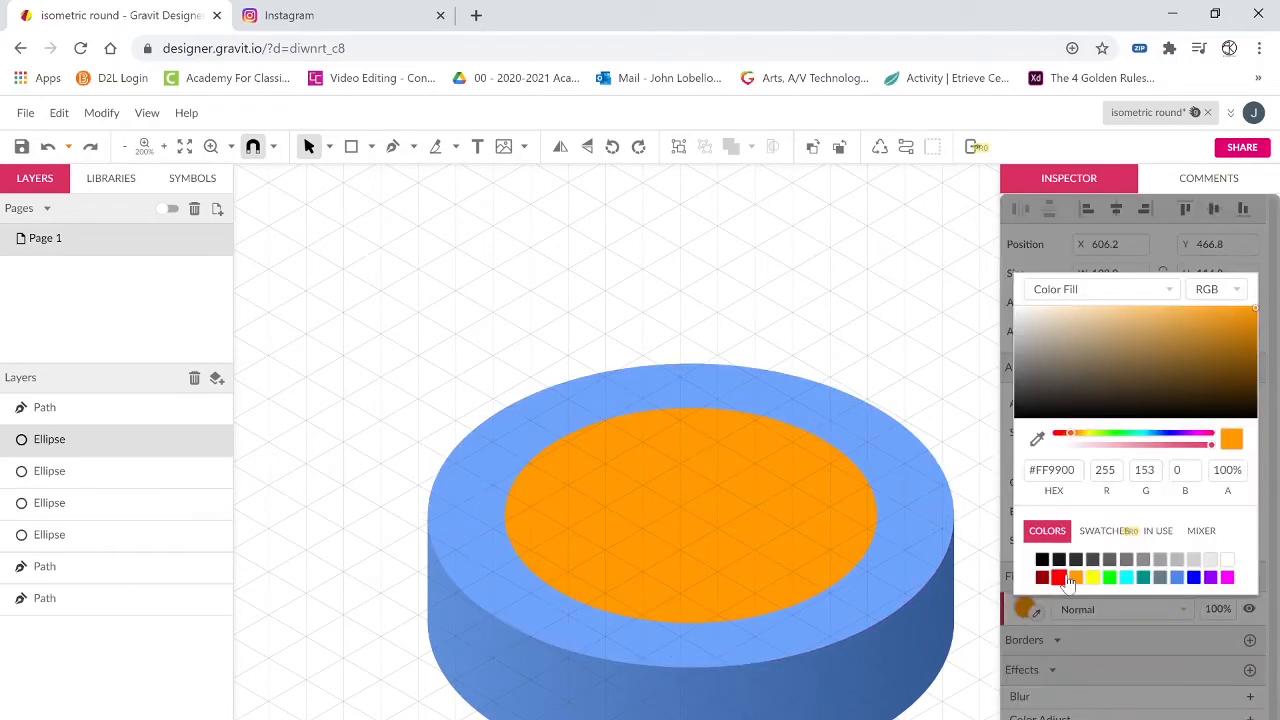
left_click(1059, 577)
left_click(685, 452)
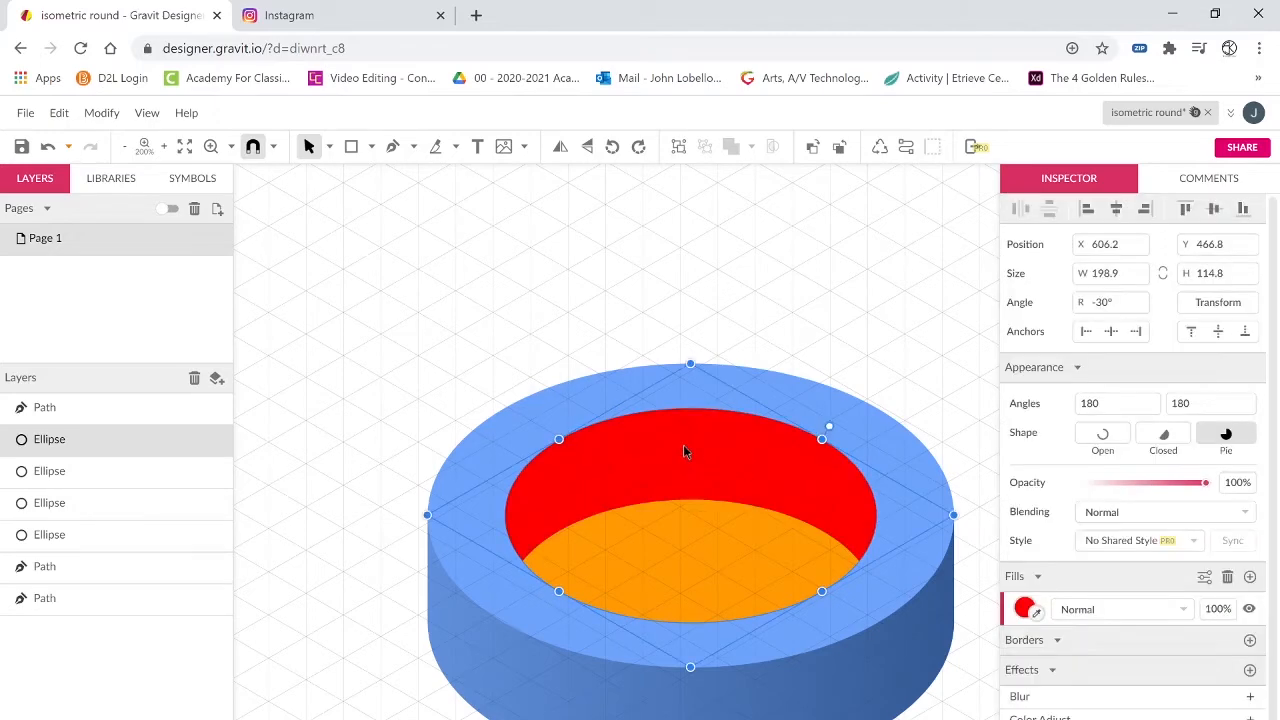
Put another orange copy of the inner ellipse in the same place and fill it with green #00FF00.
key("ctrl+z")
key("ctrl+d")
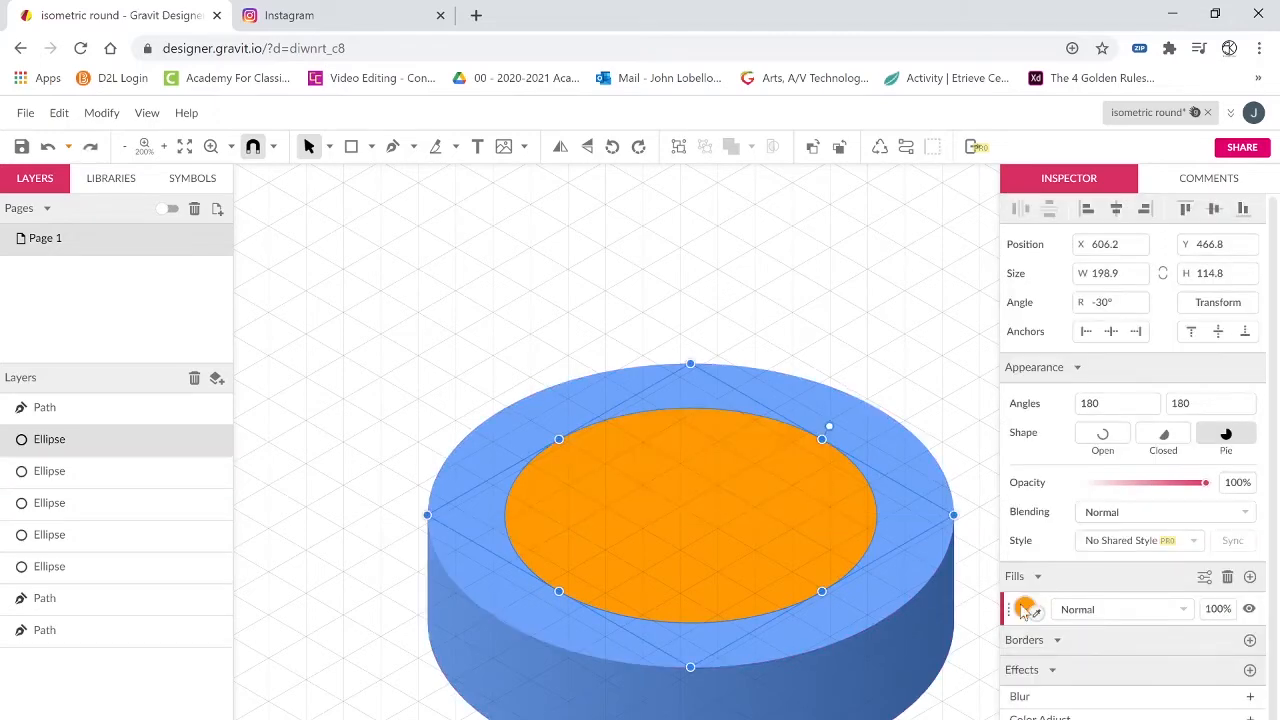
left_click(1024, 609)
left_click(1108, 580)
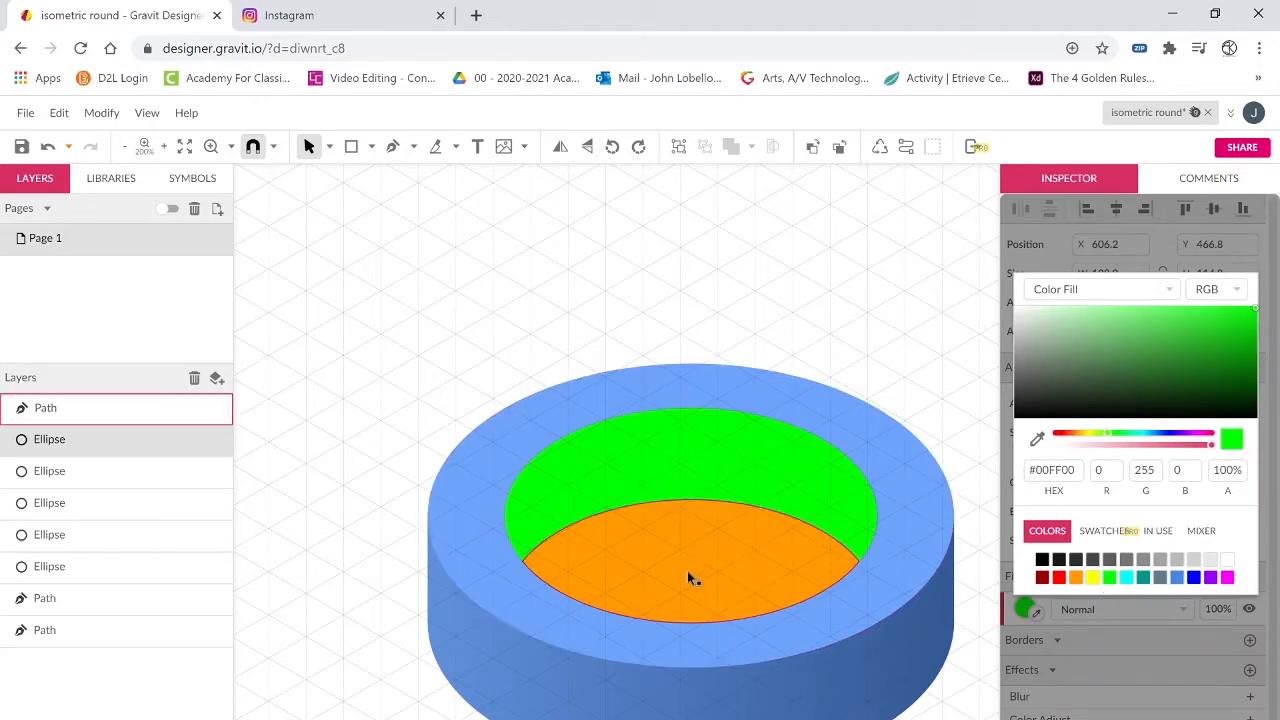
left_click(731, 455)
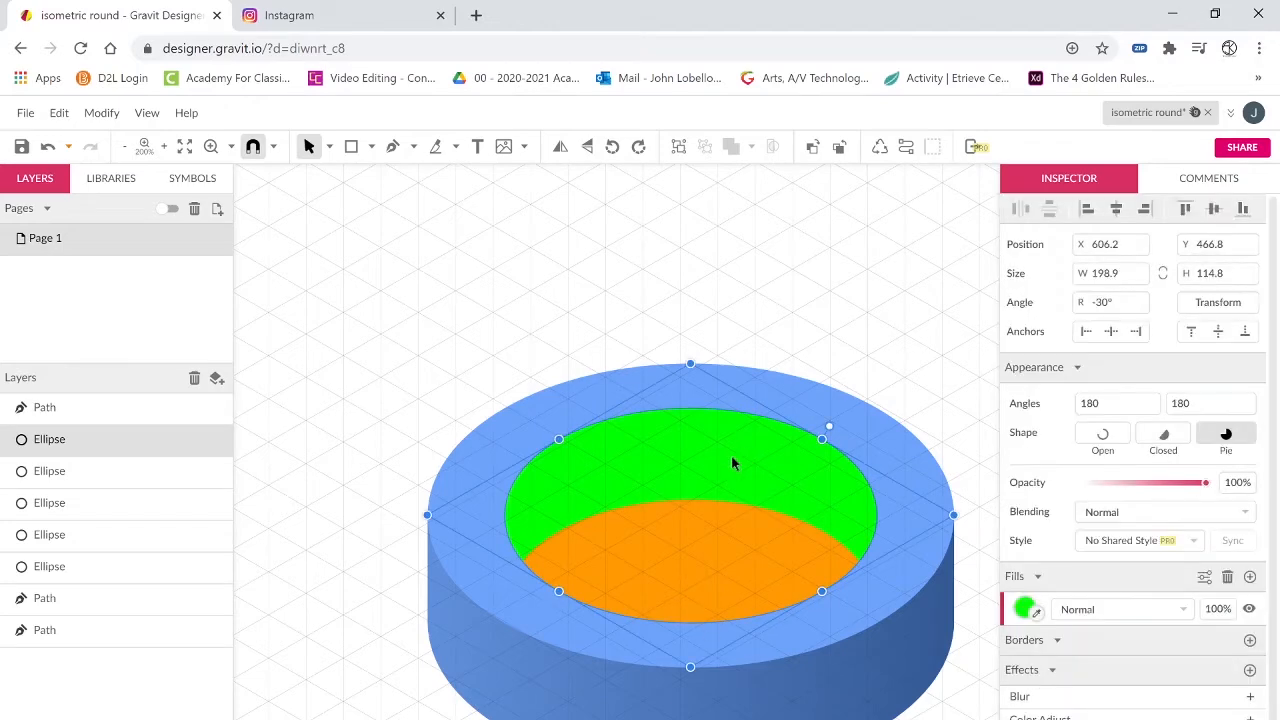
Subtract the green ellipse from the light blue top ellipse and convert the resulting ring to a path.
left_click(558, 419, "shift")
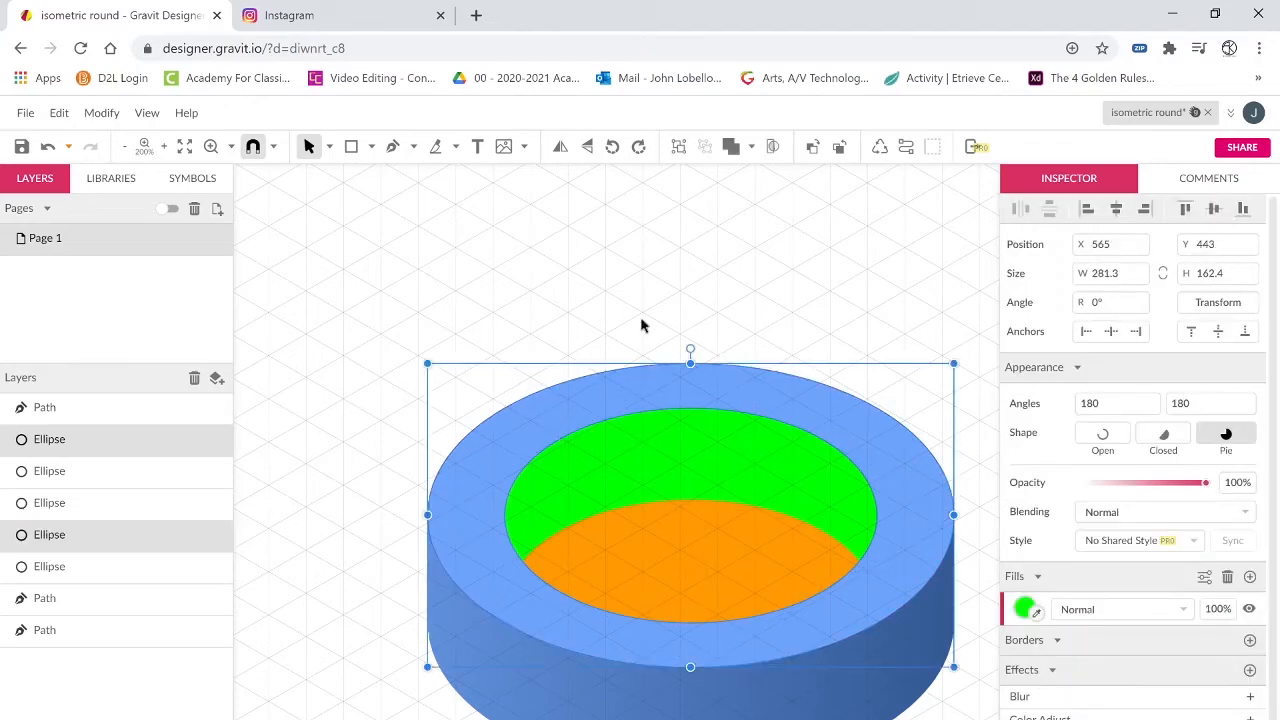
left_click(751, 148)
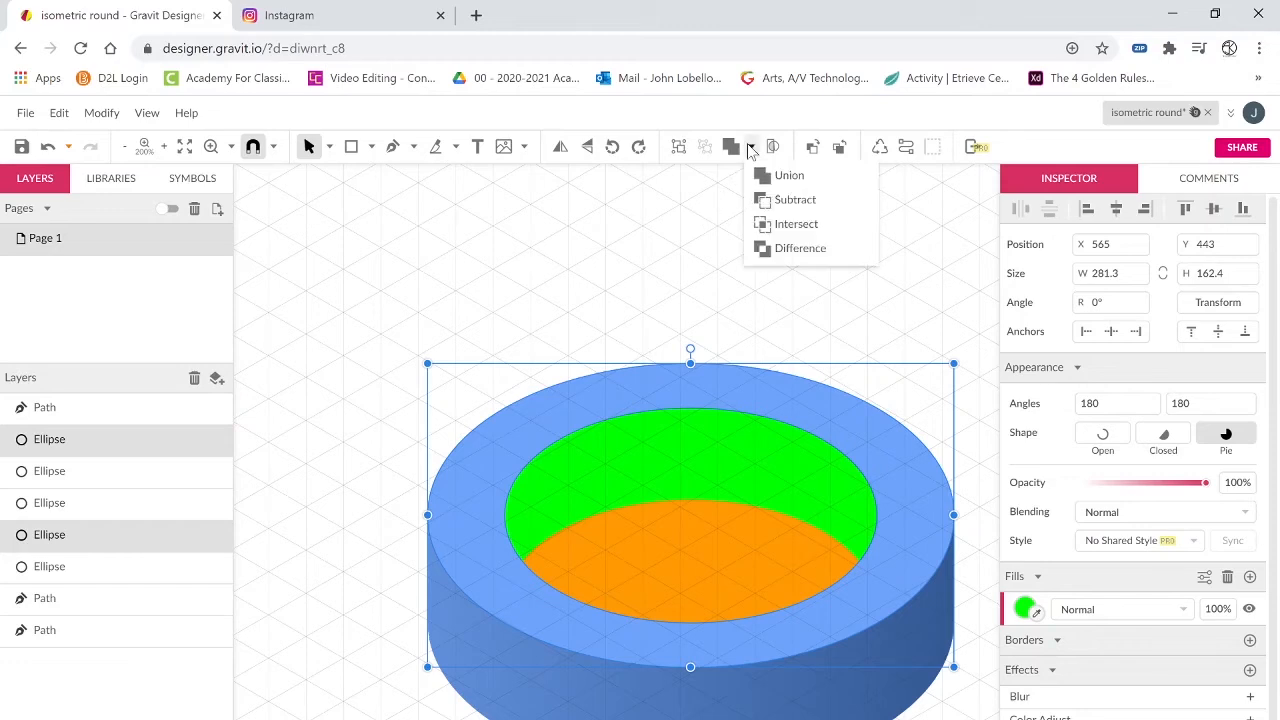
left_click(771, 207)
left_click_drag(787, 387, 557, 252)
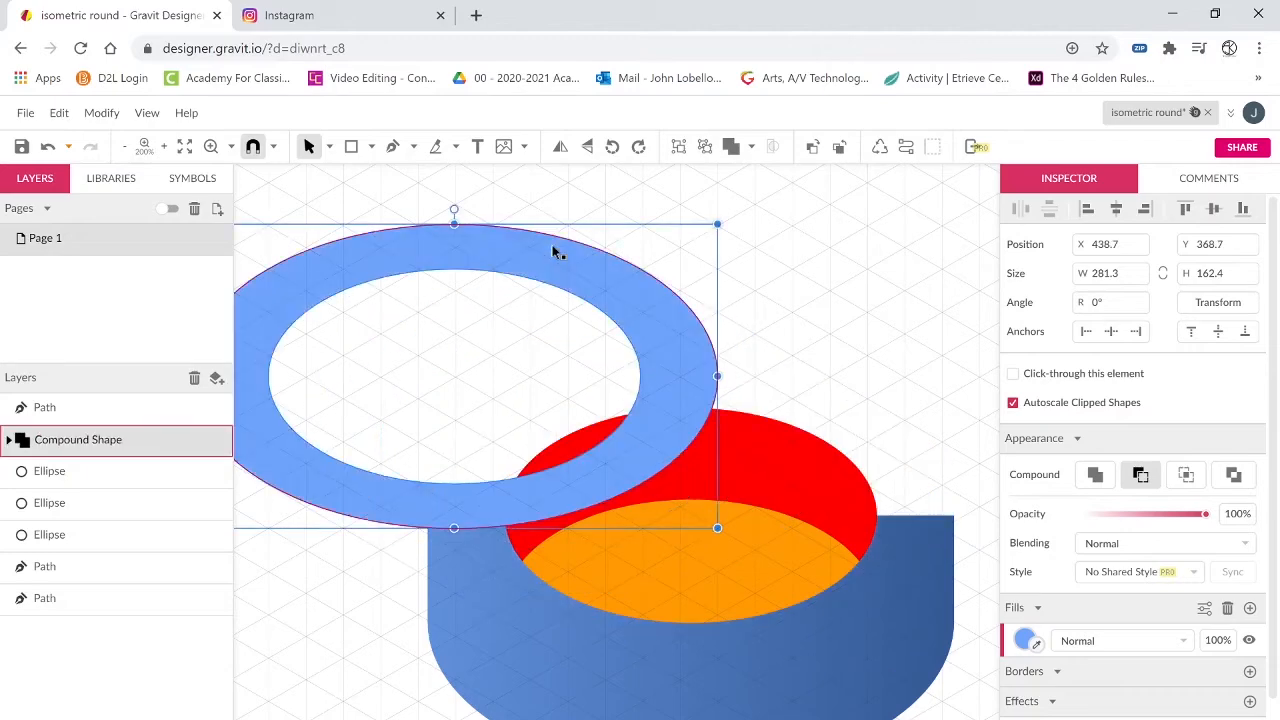
key("ctrl+z")
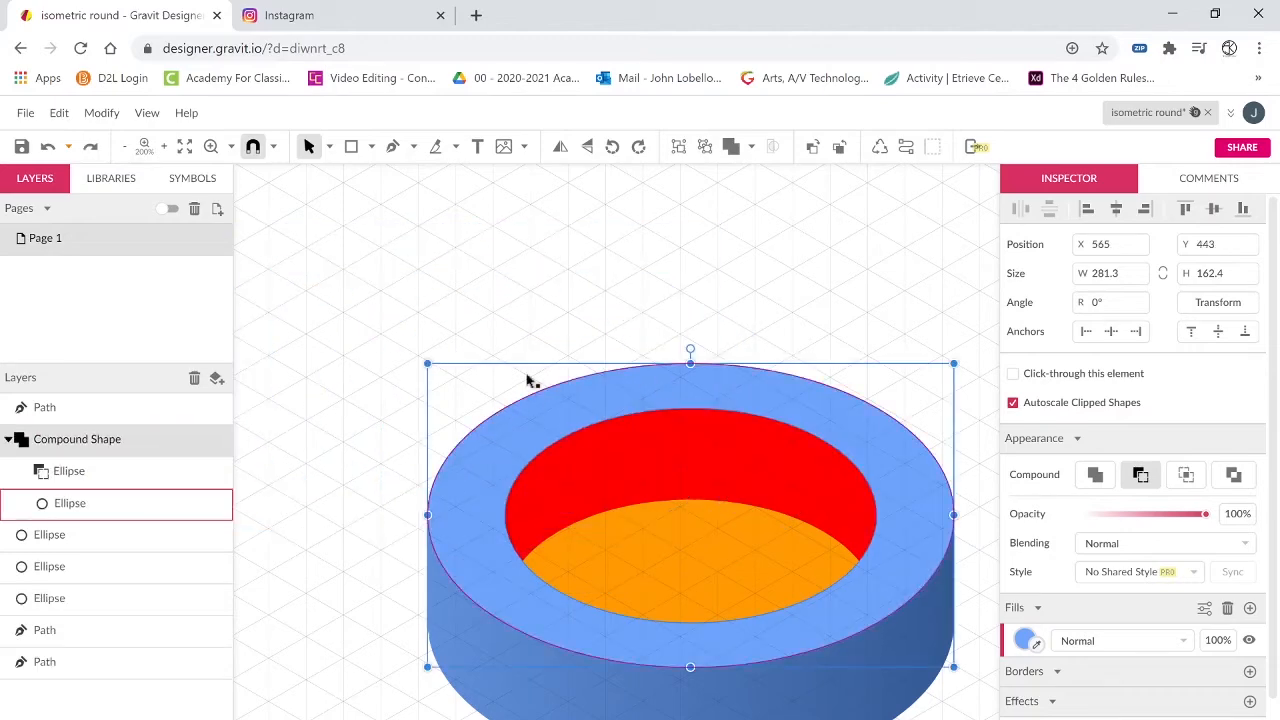
right_click(589, 399)
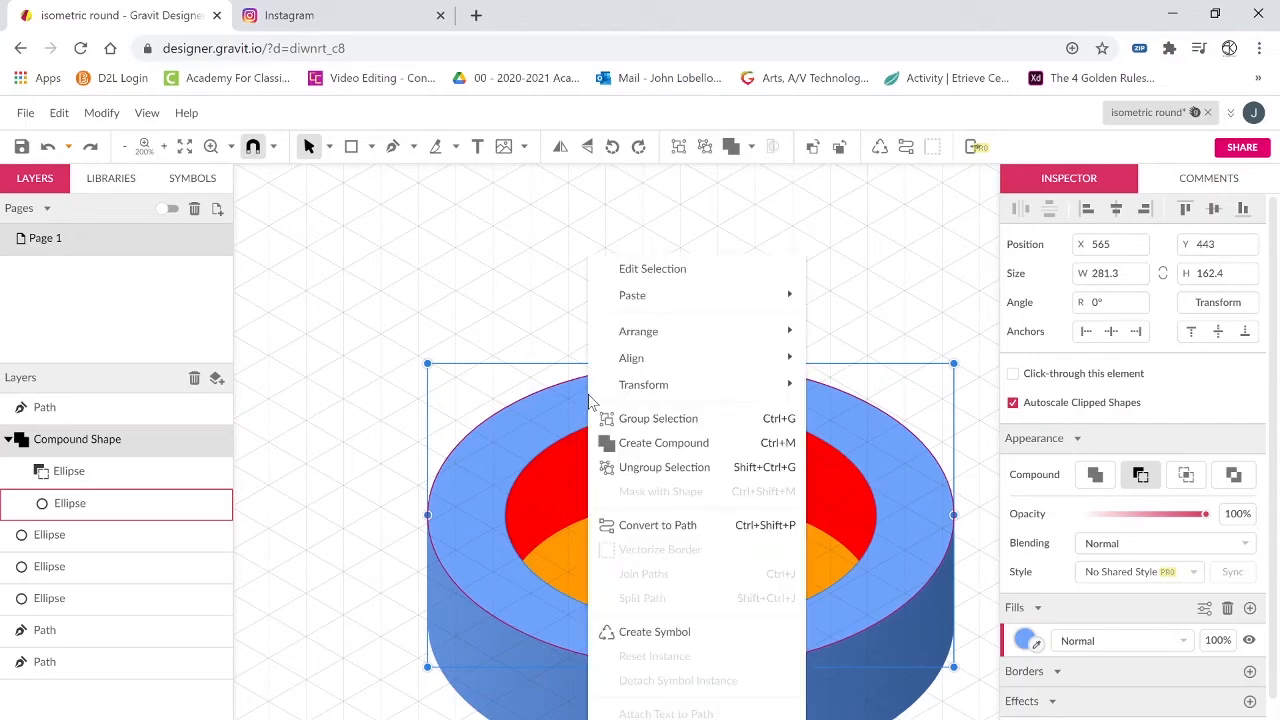
left_click(650, 532)
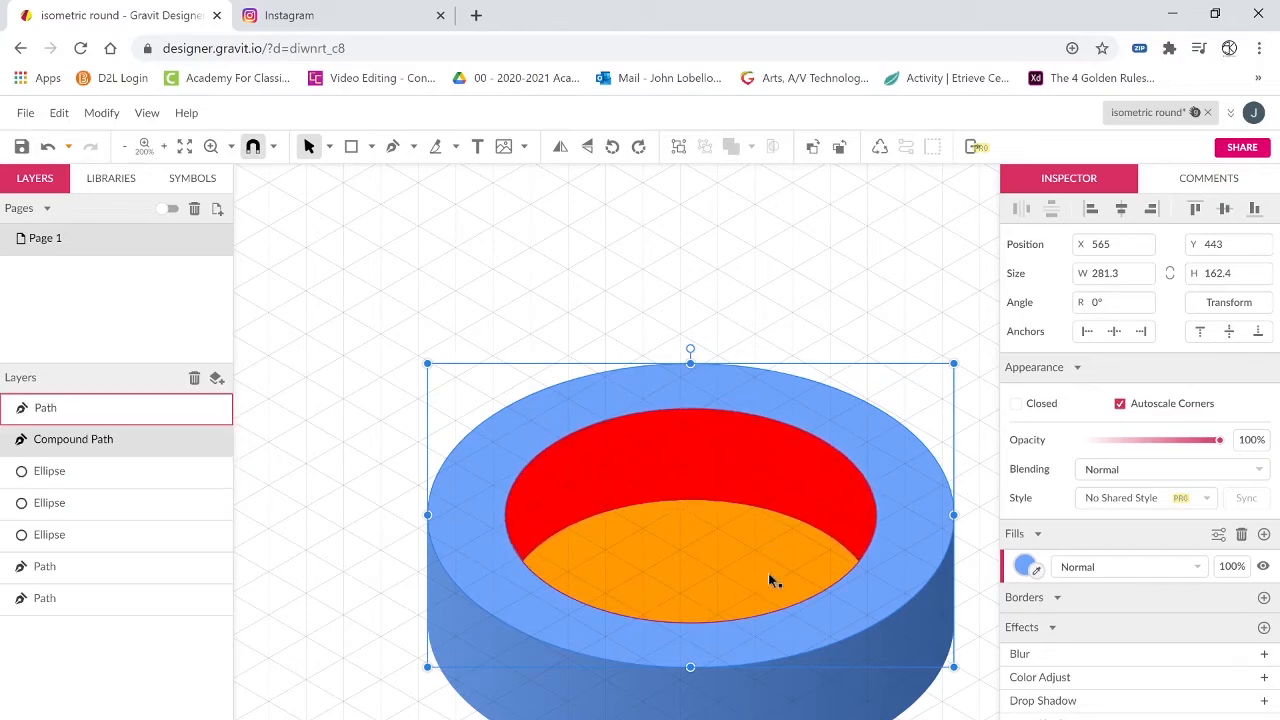
Subtract the red inner ellipse from the gradient-shaded cylinder body.
left_click(677, 455)
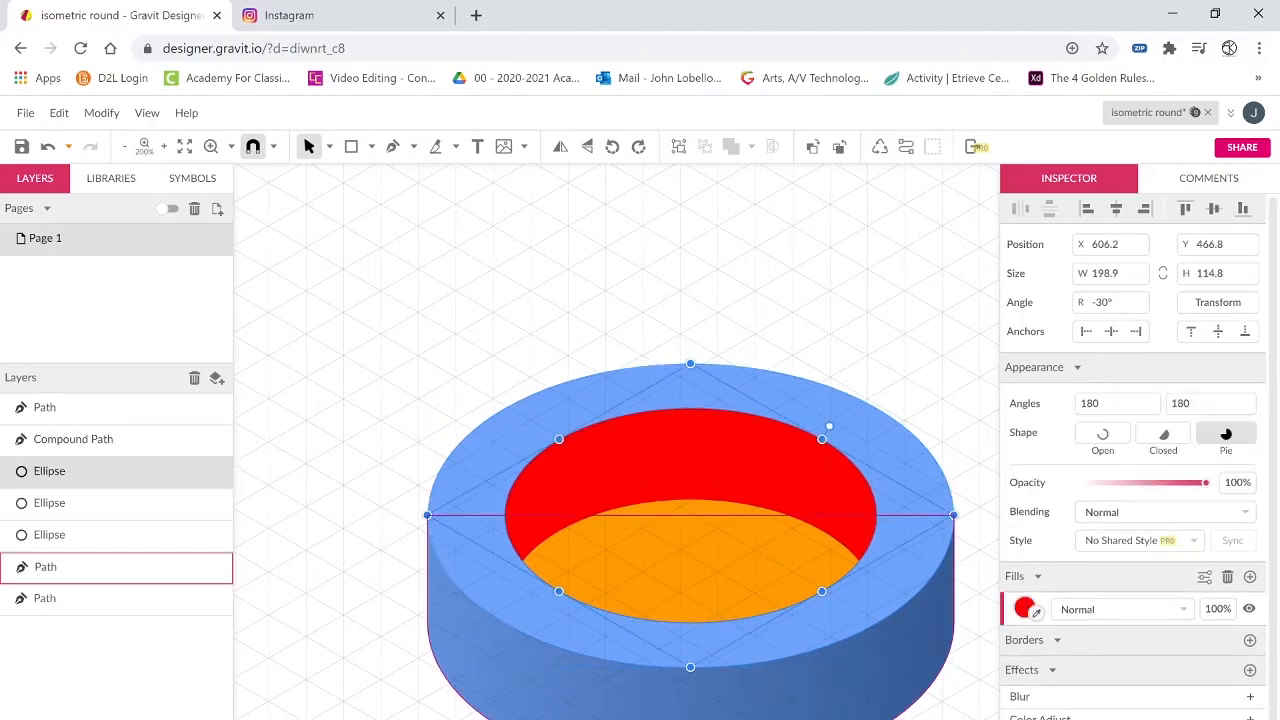
left_click(680, 695, "shift")
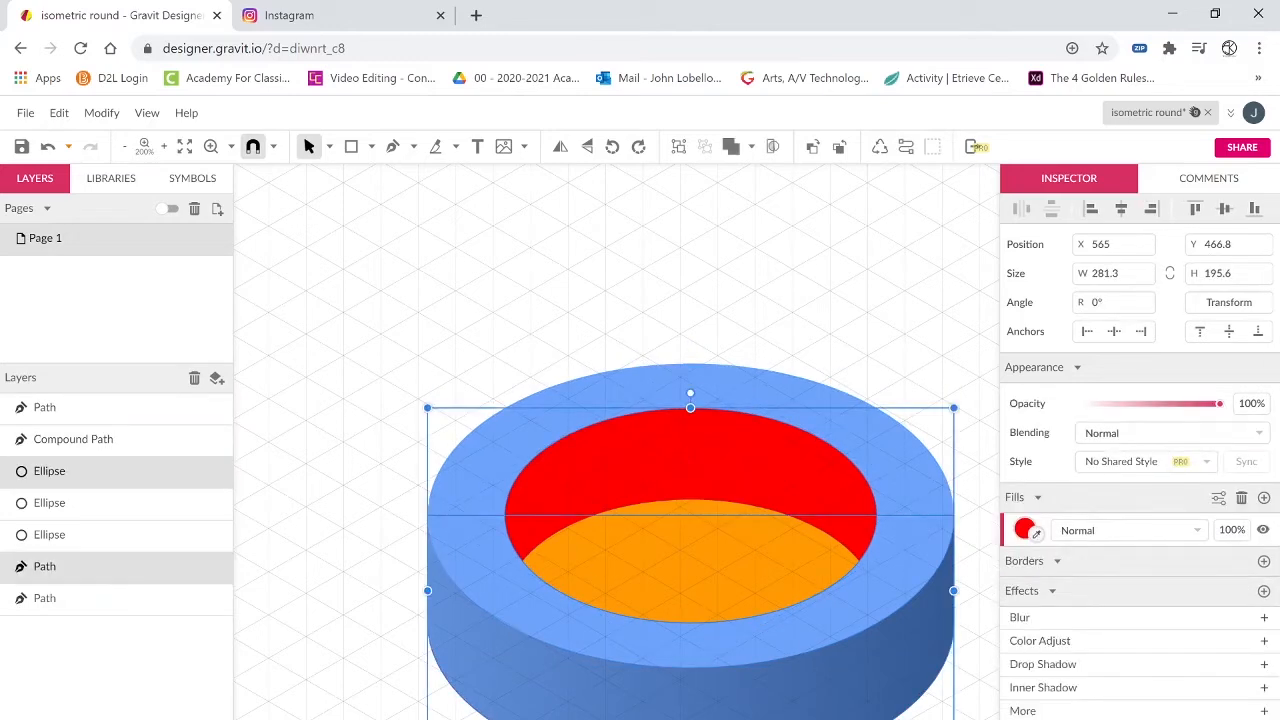
left_click(751, 148)
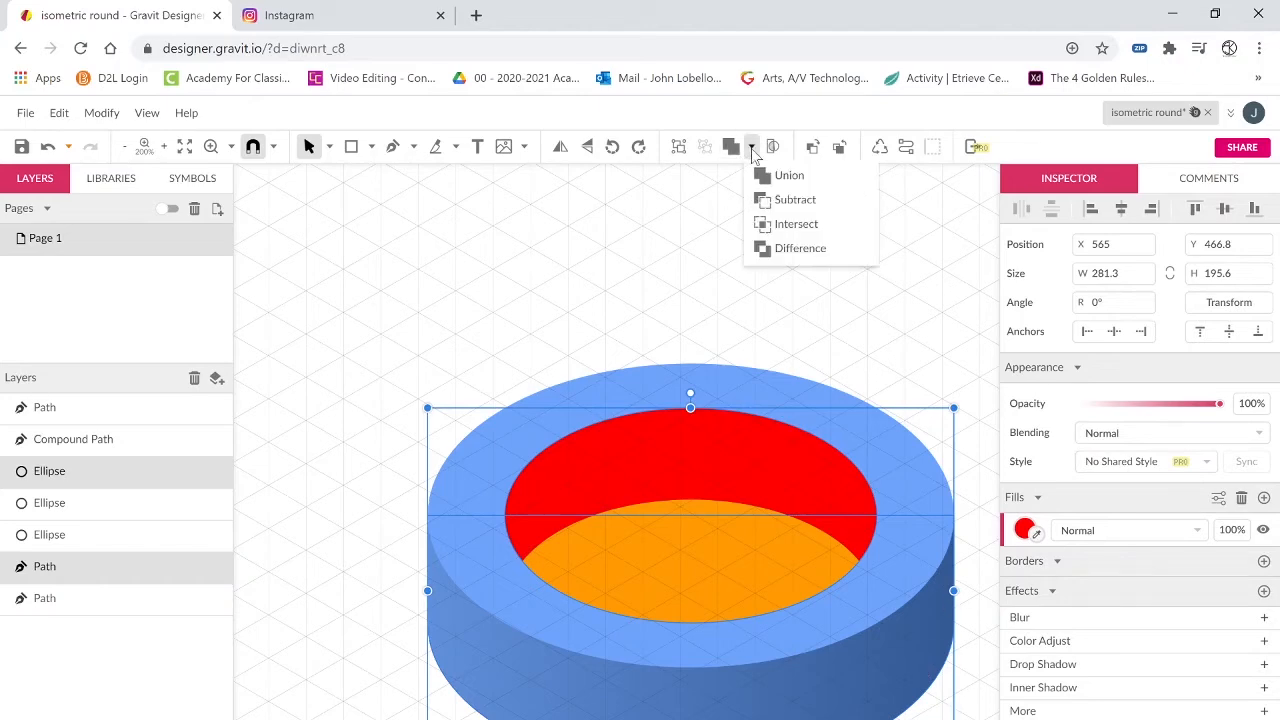
left_click(781, 200)
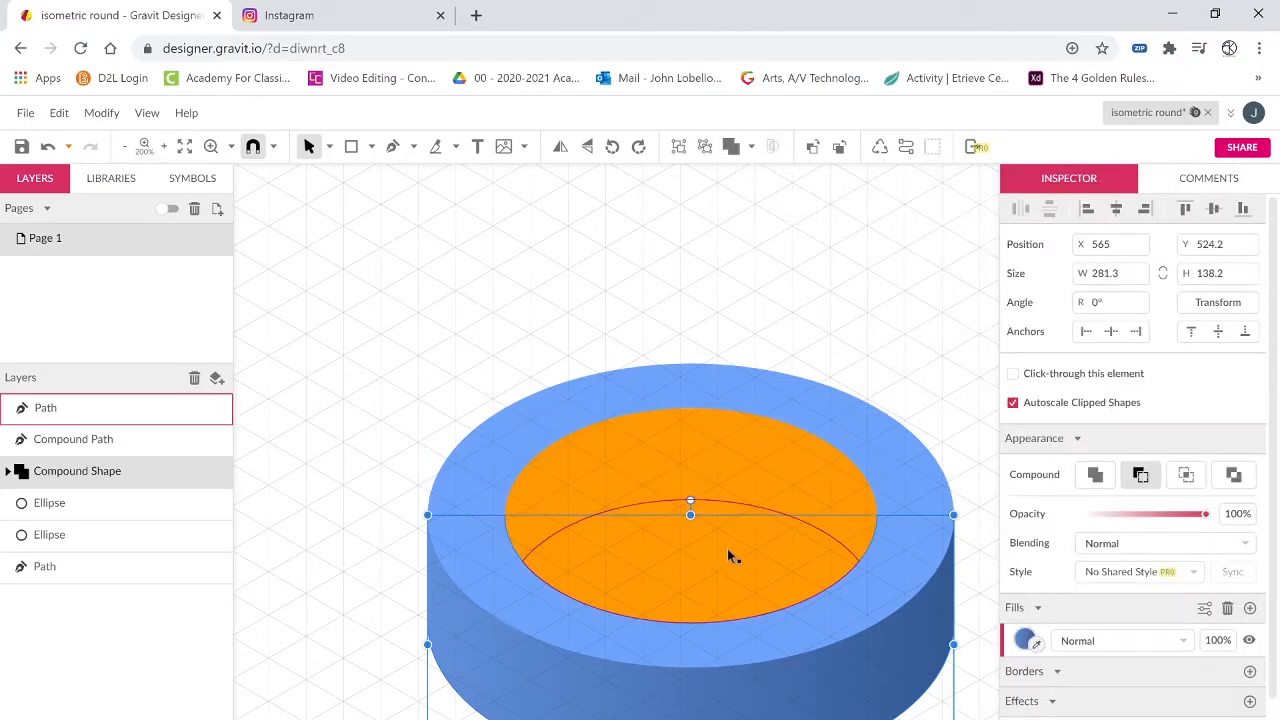
Fill the full orange ellipse inside the ring with red #FF0000 and deselect it.
left_click(713, 455)
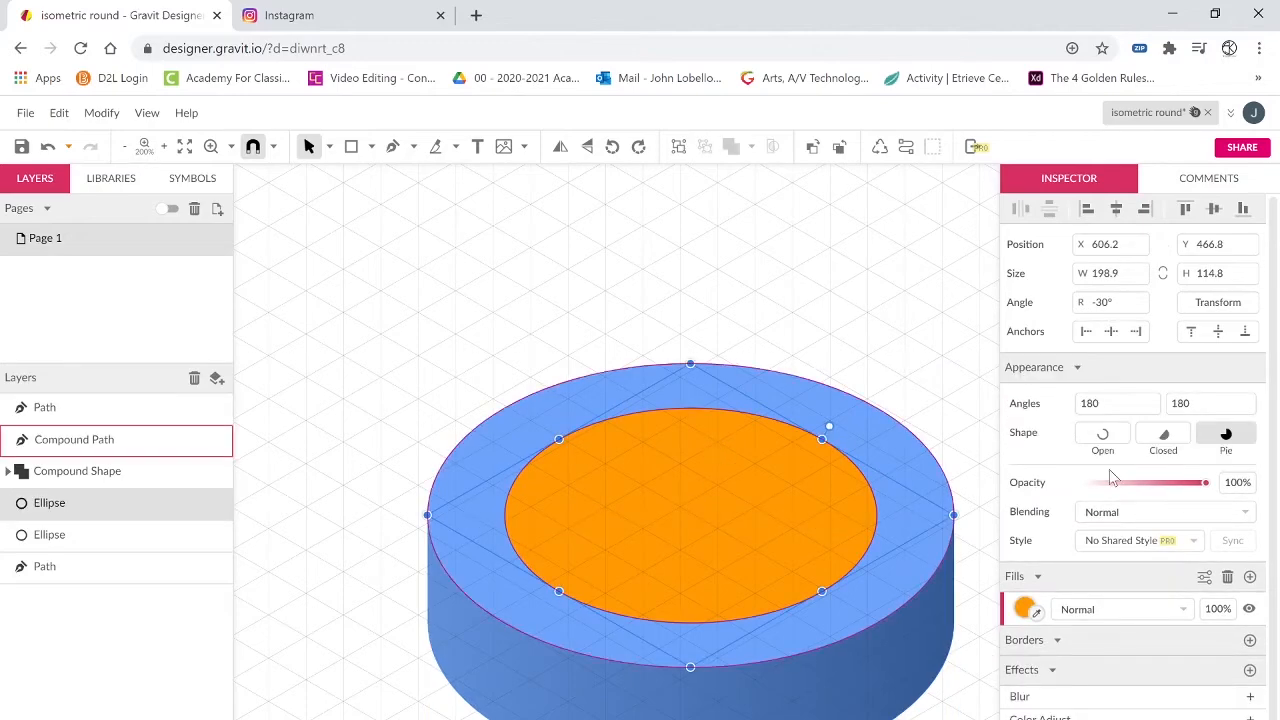
left_click(1024, 609)
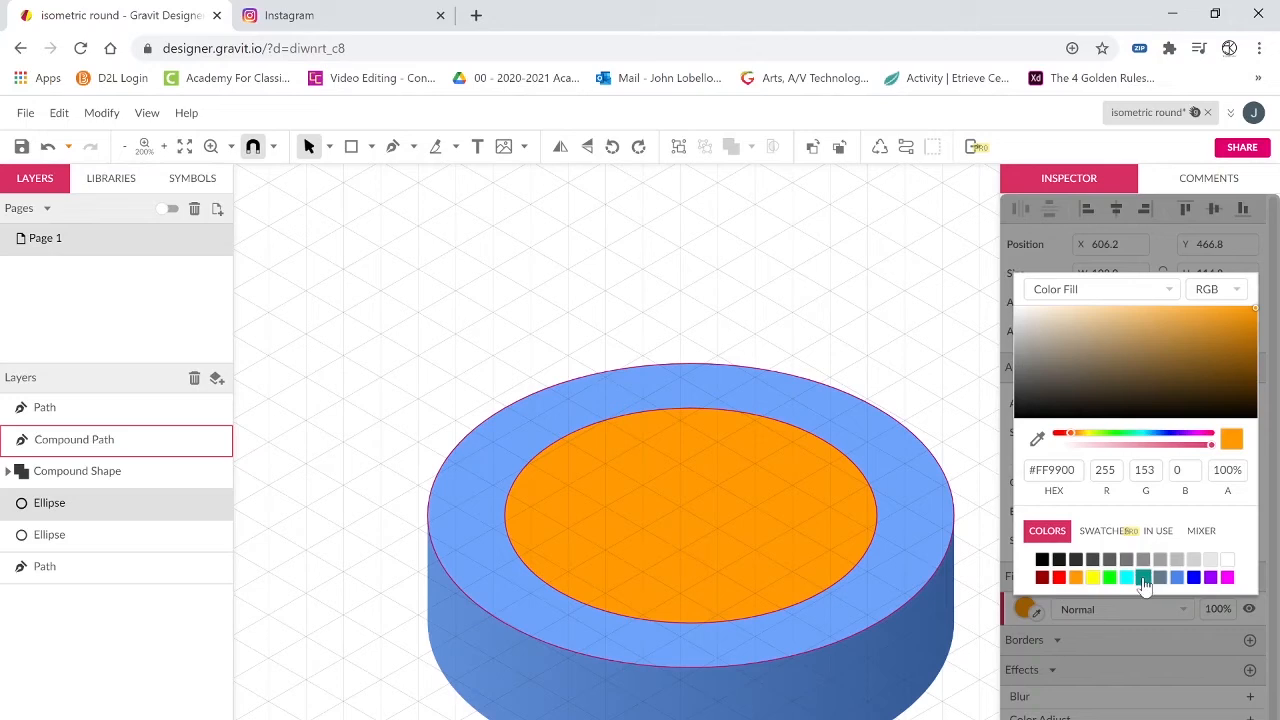
left_click(1060, 580)
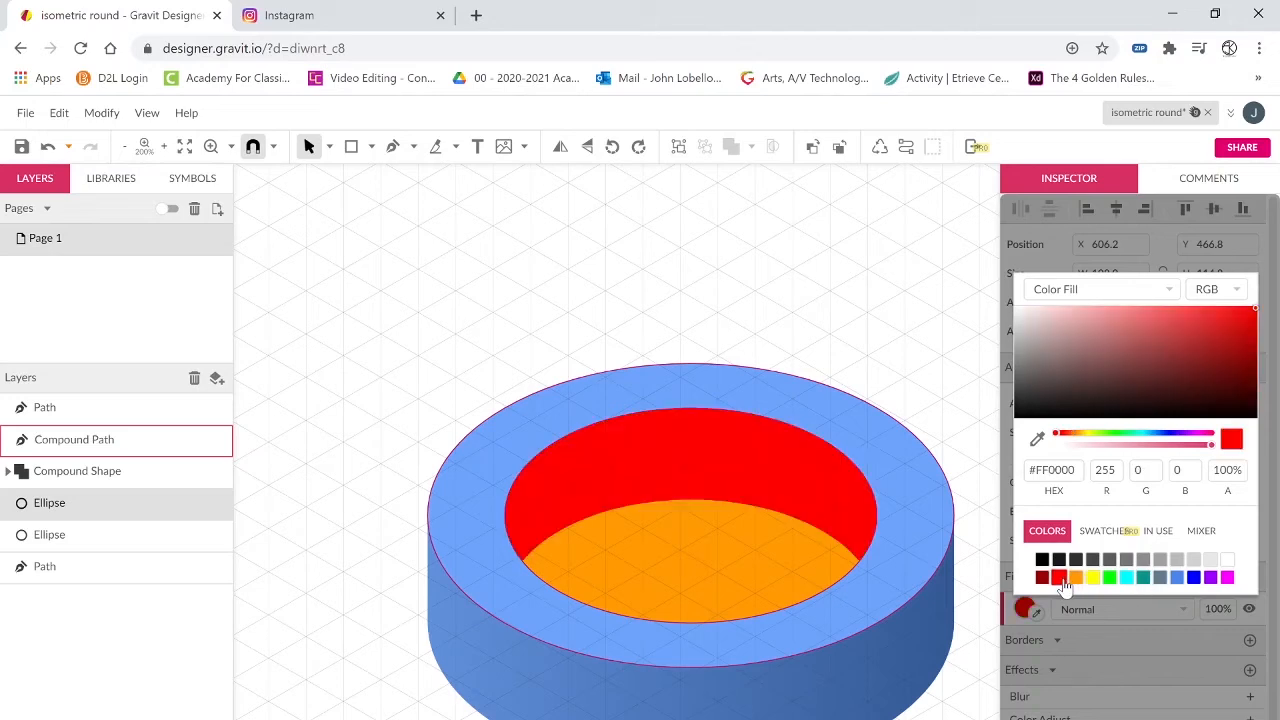
left_click(730, 260)
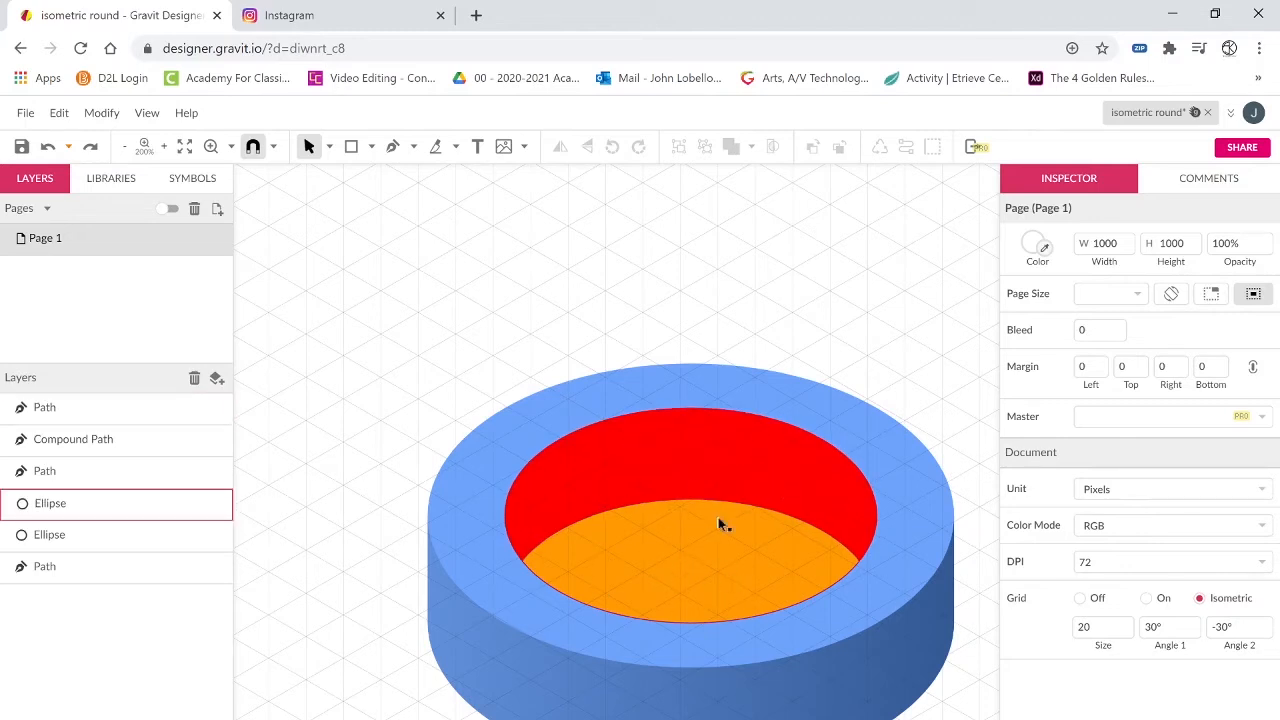
Convert the red ellipse to a path and subtract the orange lens-shaped path from it.
left_click(649, 444)
right_click(651, 445)
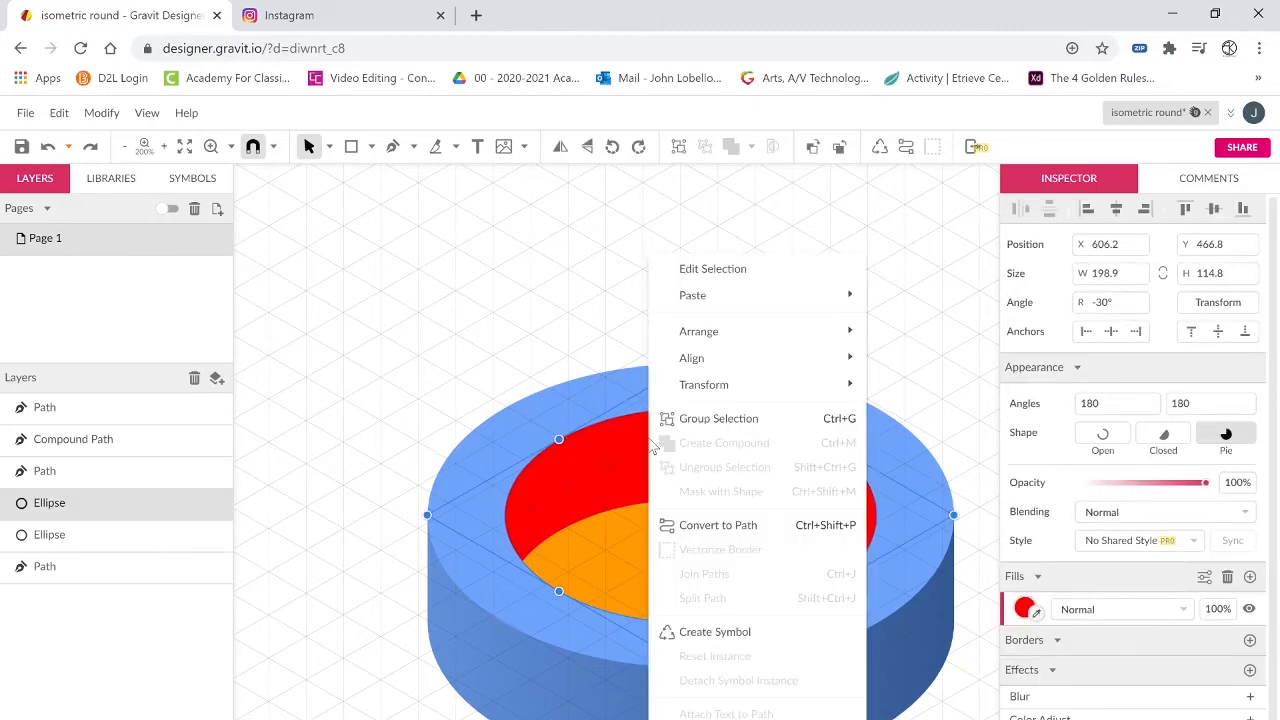
left_click(697, 527)
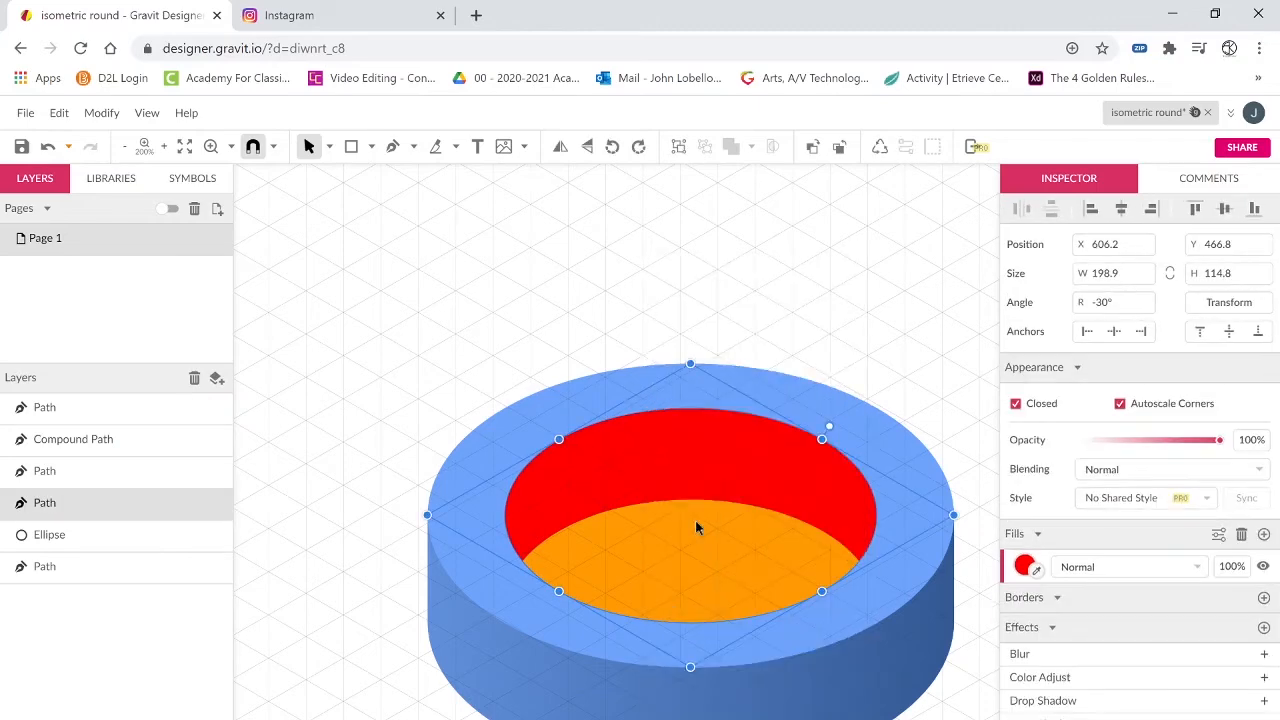
left_click(693, 567)
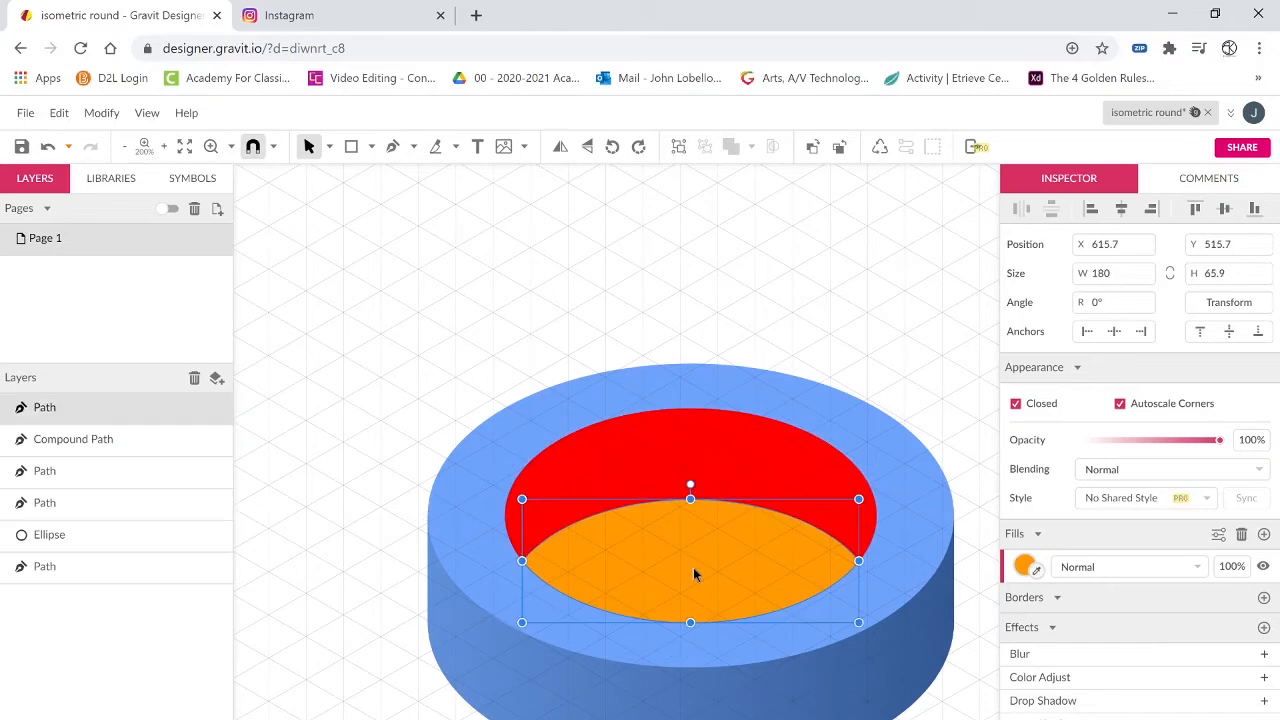
left_click(628, 459, "shift")
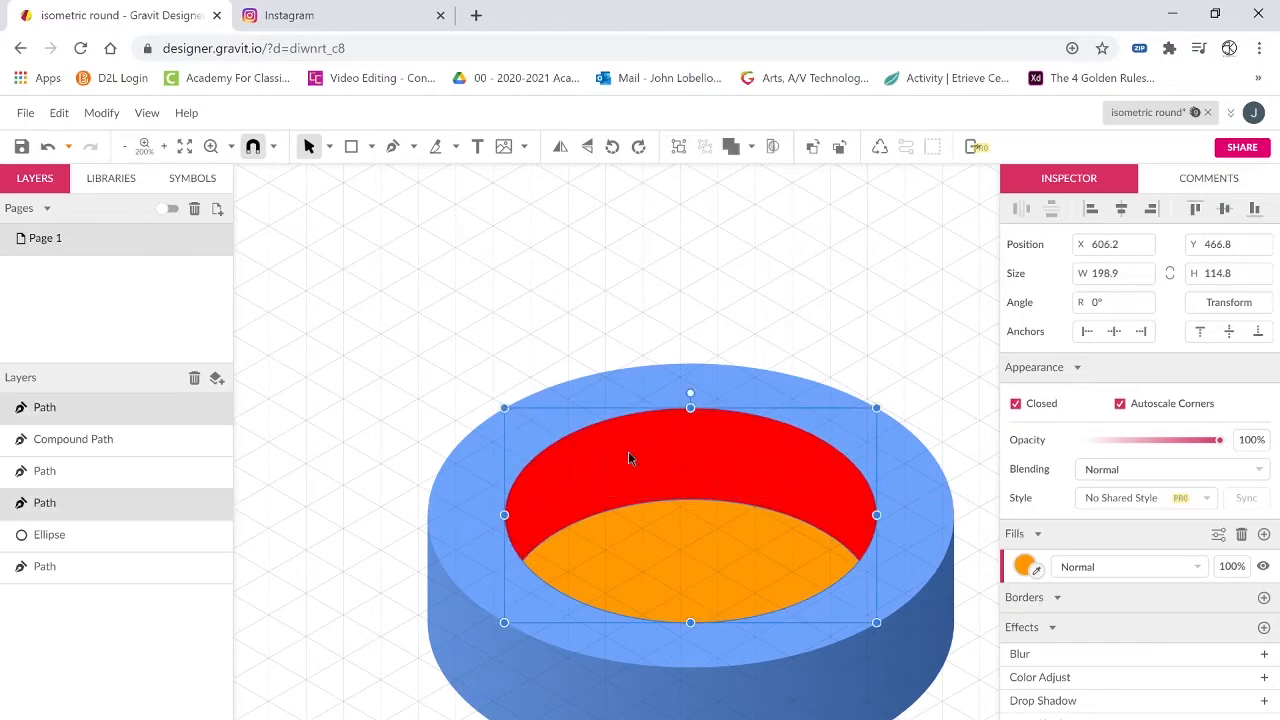
left_click(751, 147)
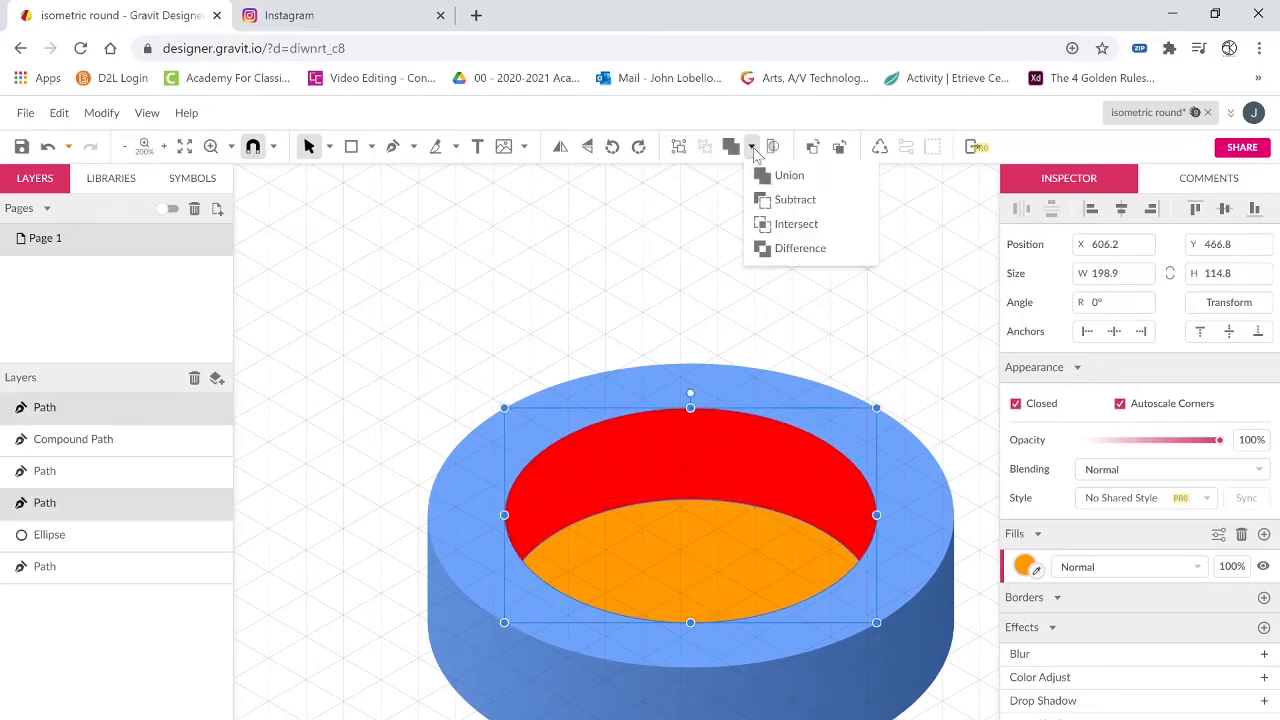
left_click(790, 200)
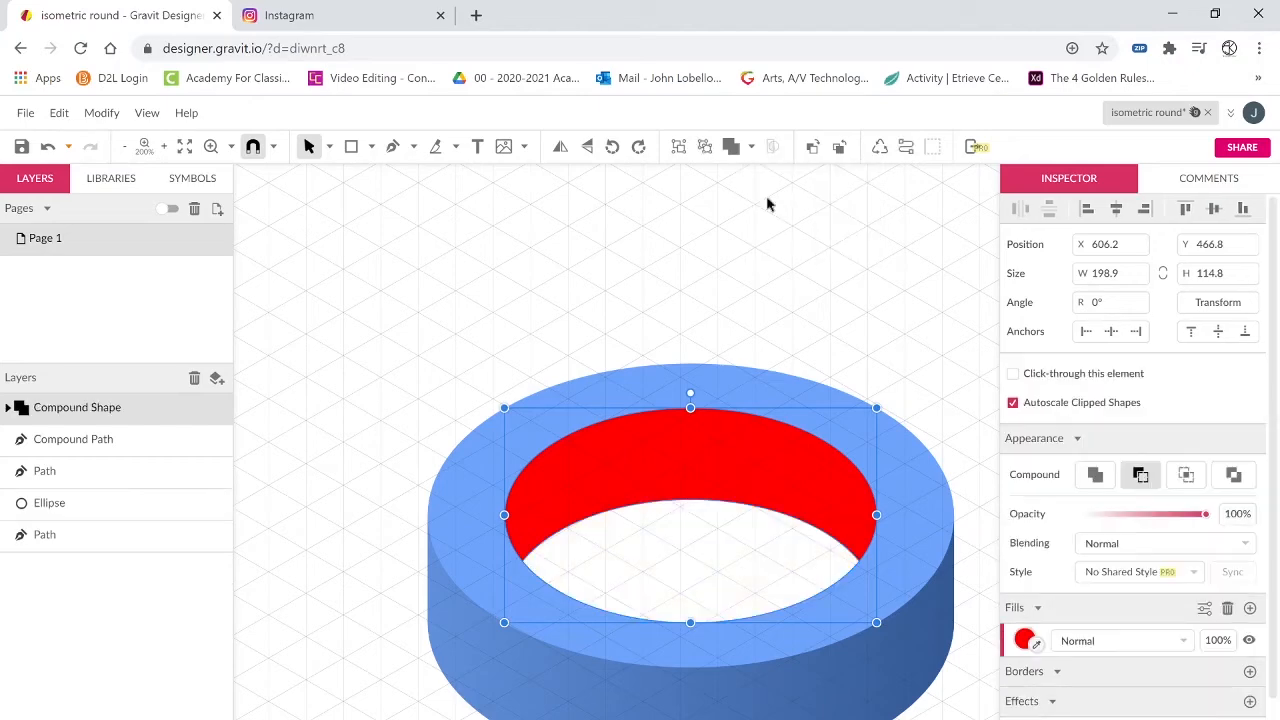
Convert the red compound shape inside the ring to a path and deselect it.
right_click(672, 468)
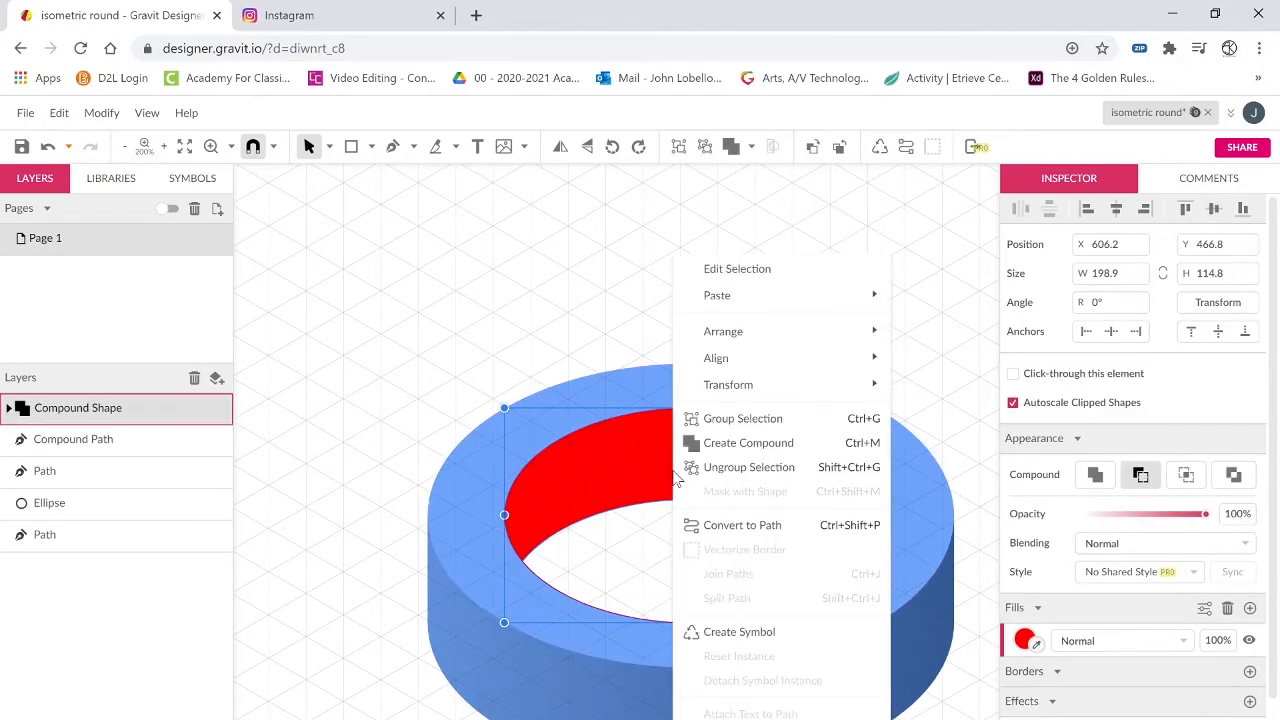
left_click(712, 526)
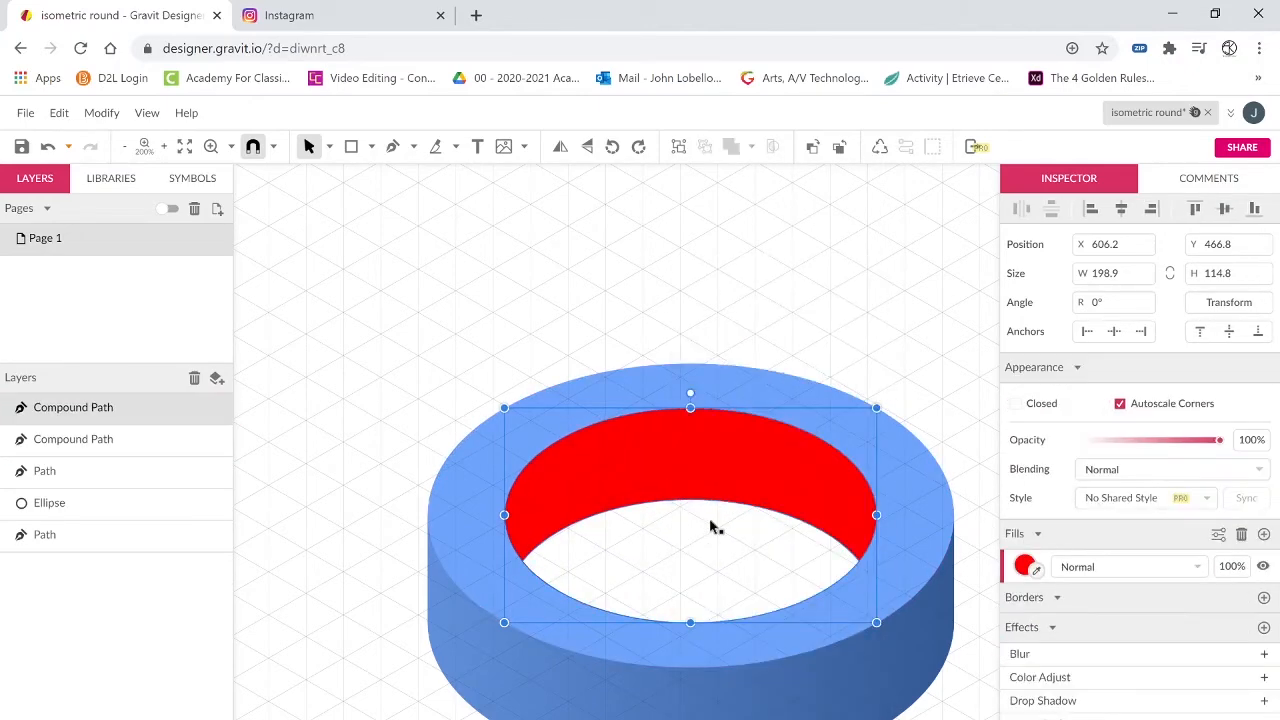
left_click(740, 718)
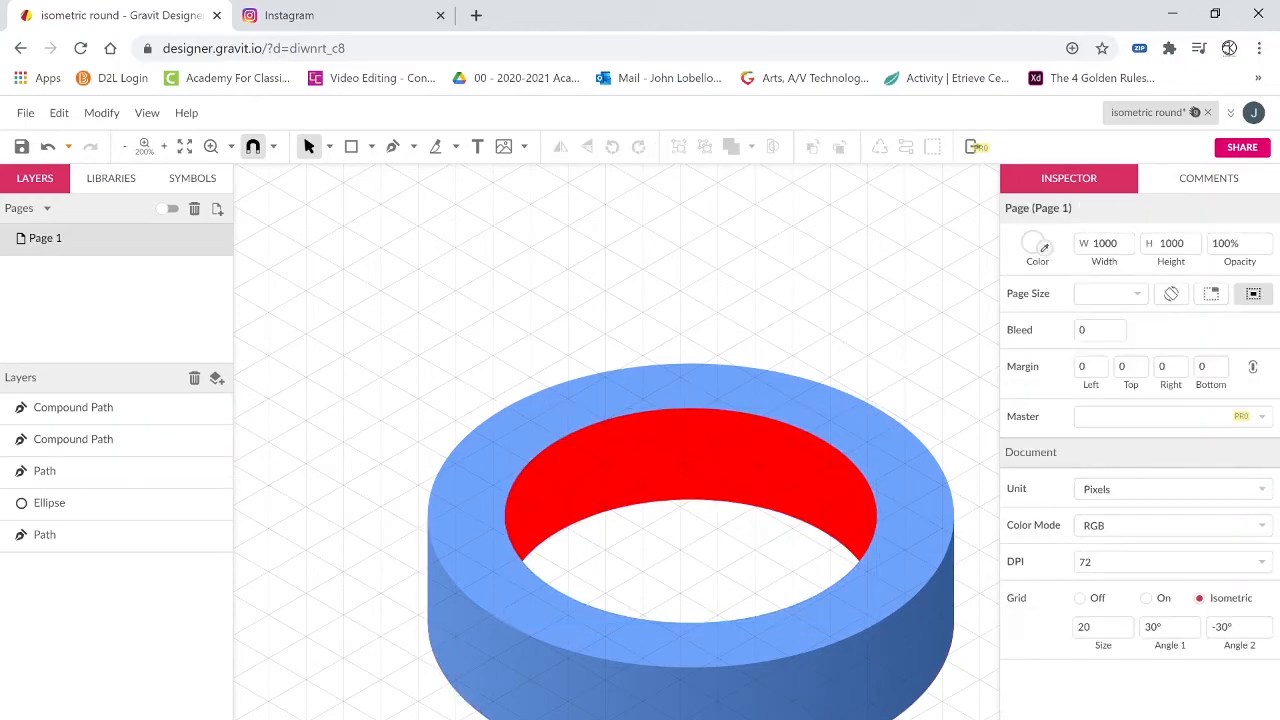
Give the red inner wall a linear gradient fill with start color #608ED9 sampled from the light side of the ring's outer wall.
left_click(741, 481)
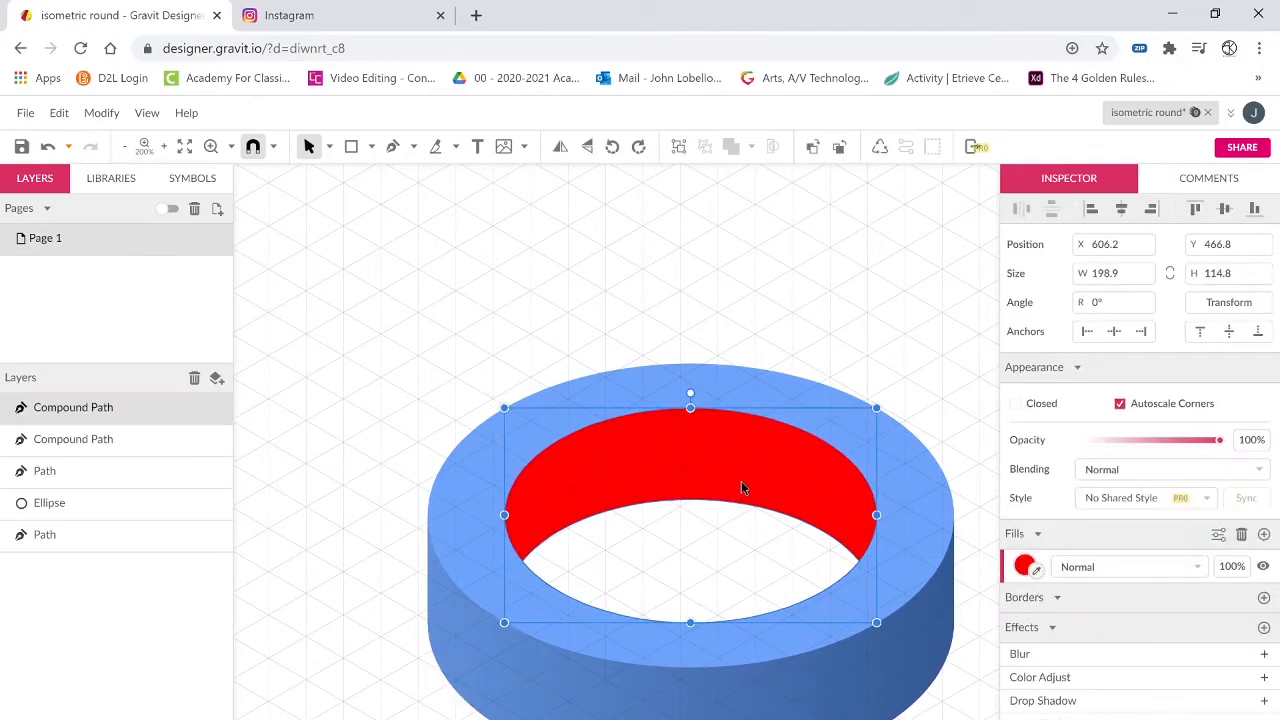
left_click(1025, 566)
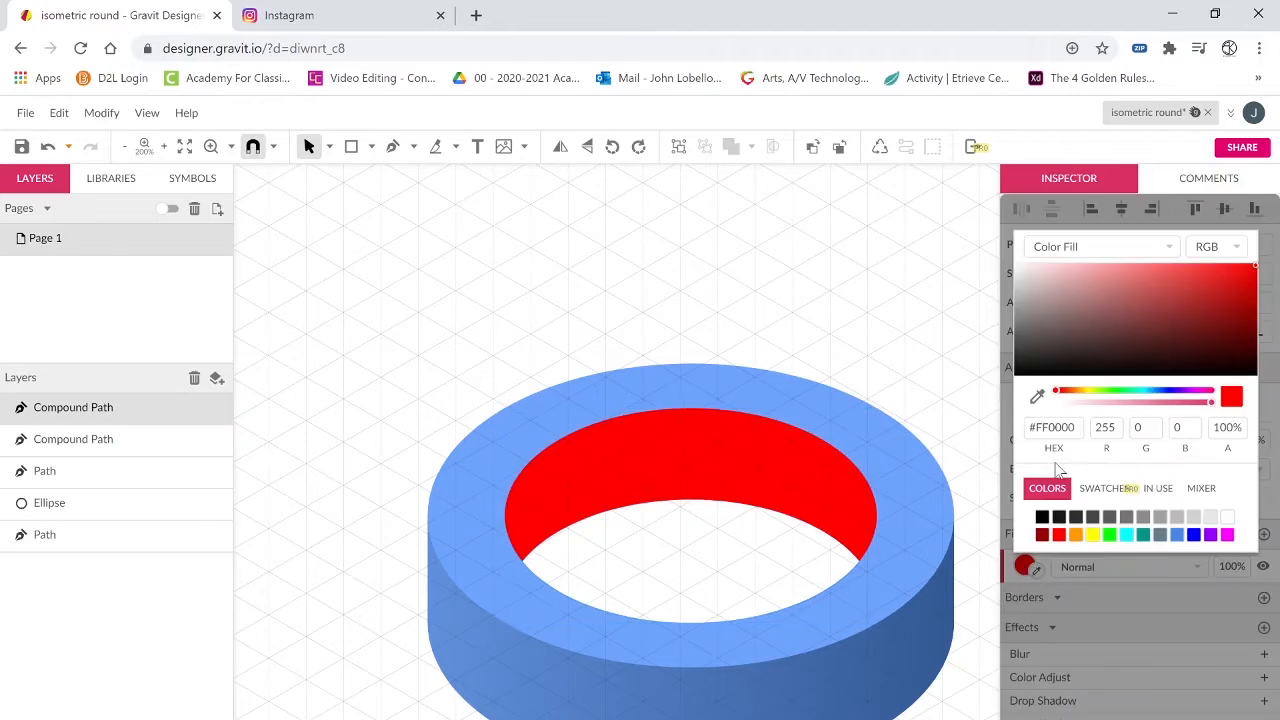
left_click(1062, 252)
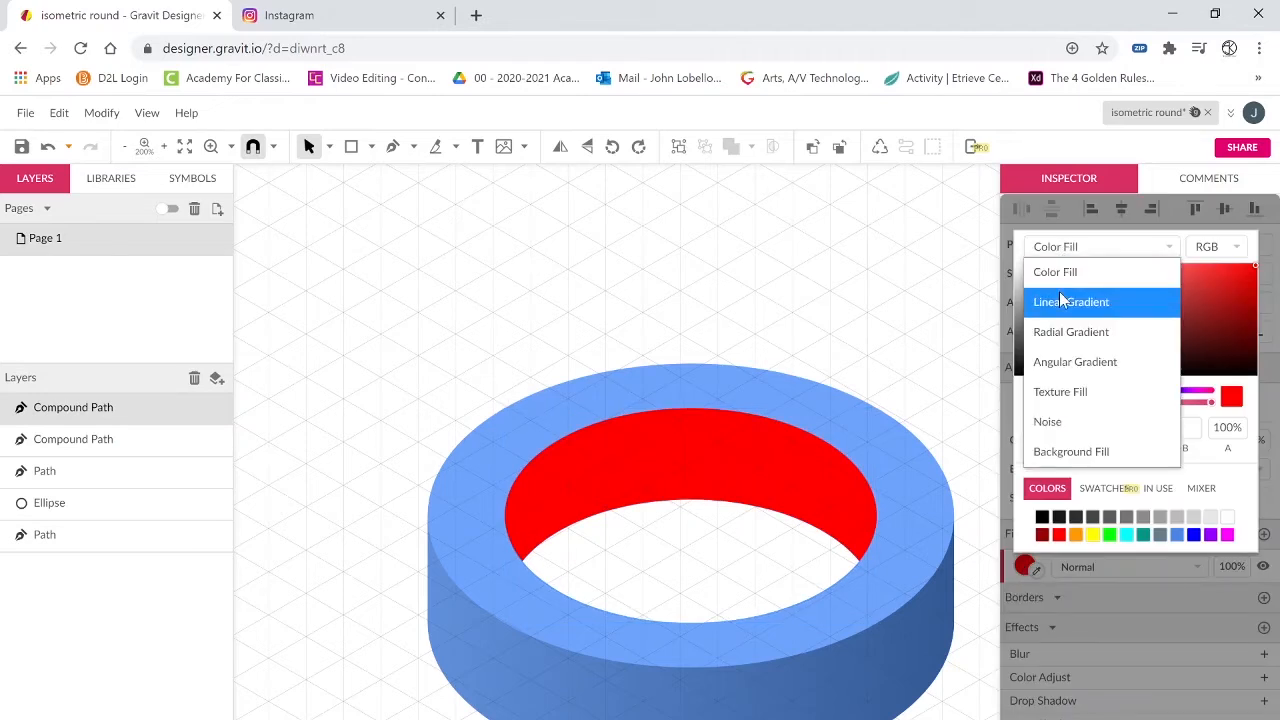
left_click(1062, 297)
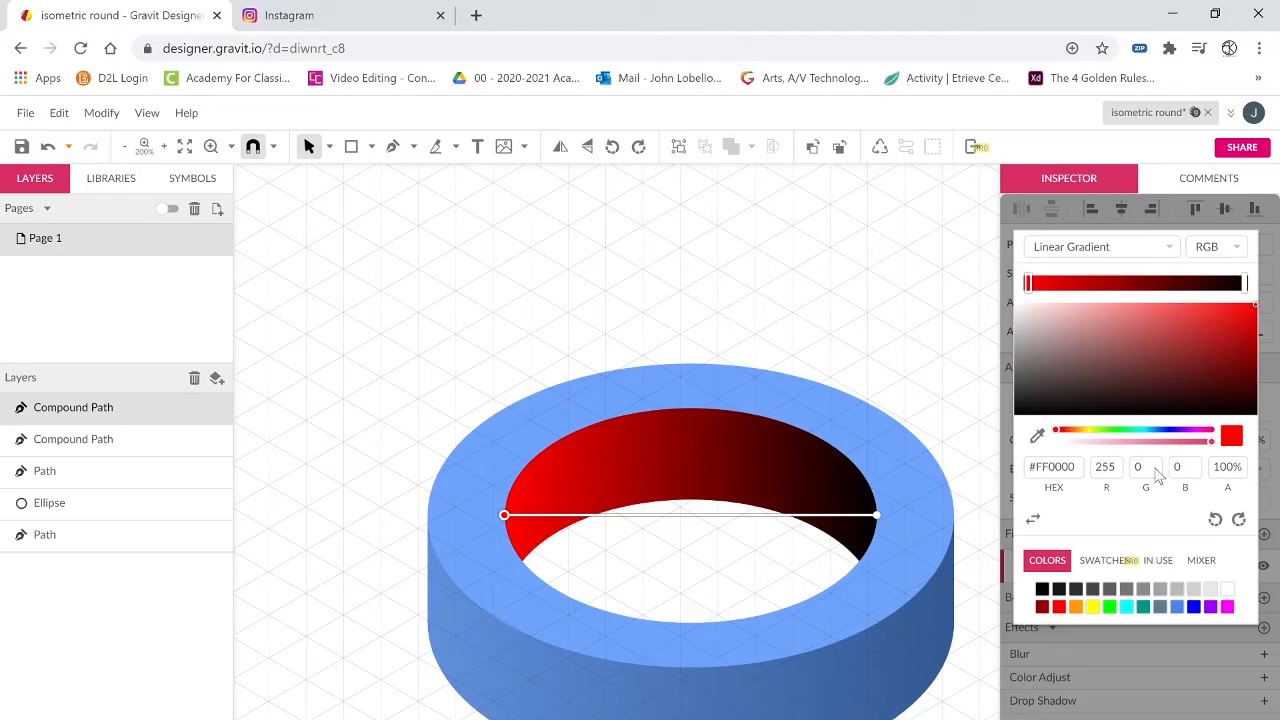
left_click(1037, 436)
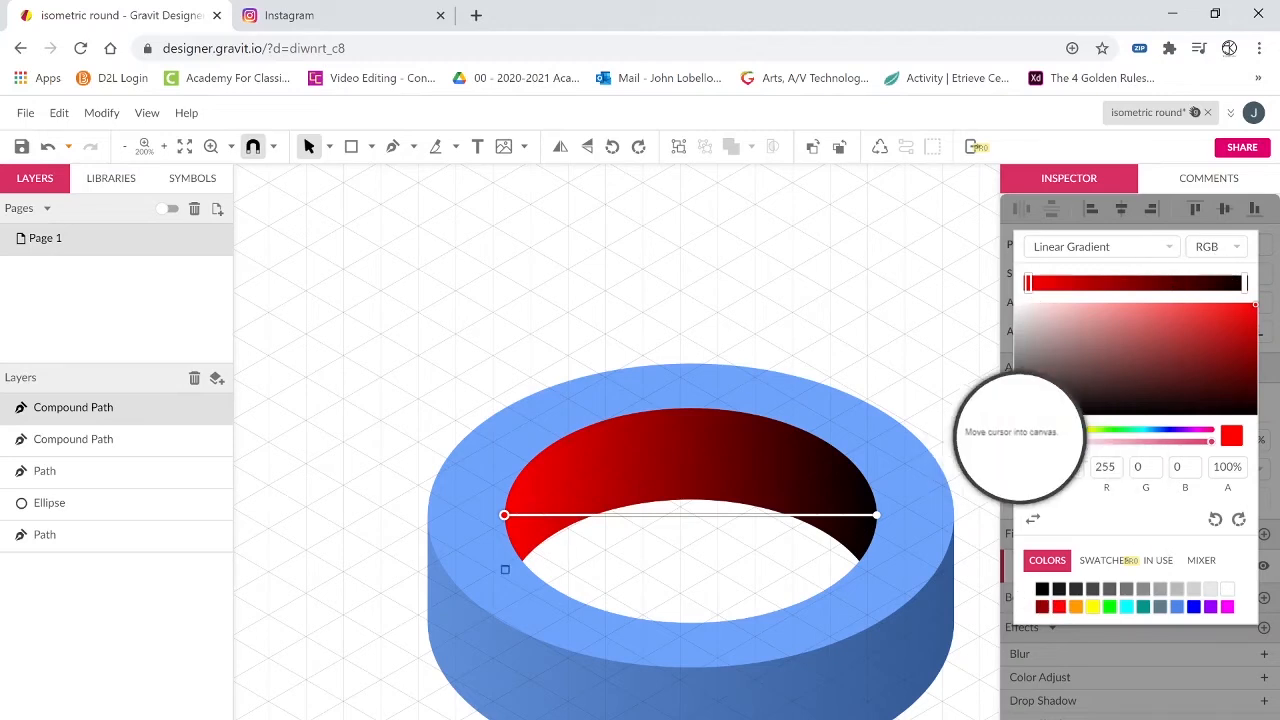
left_click(439, 606)
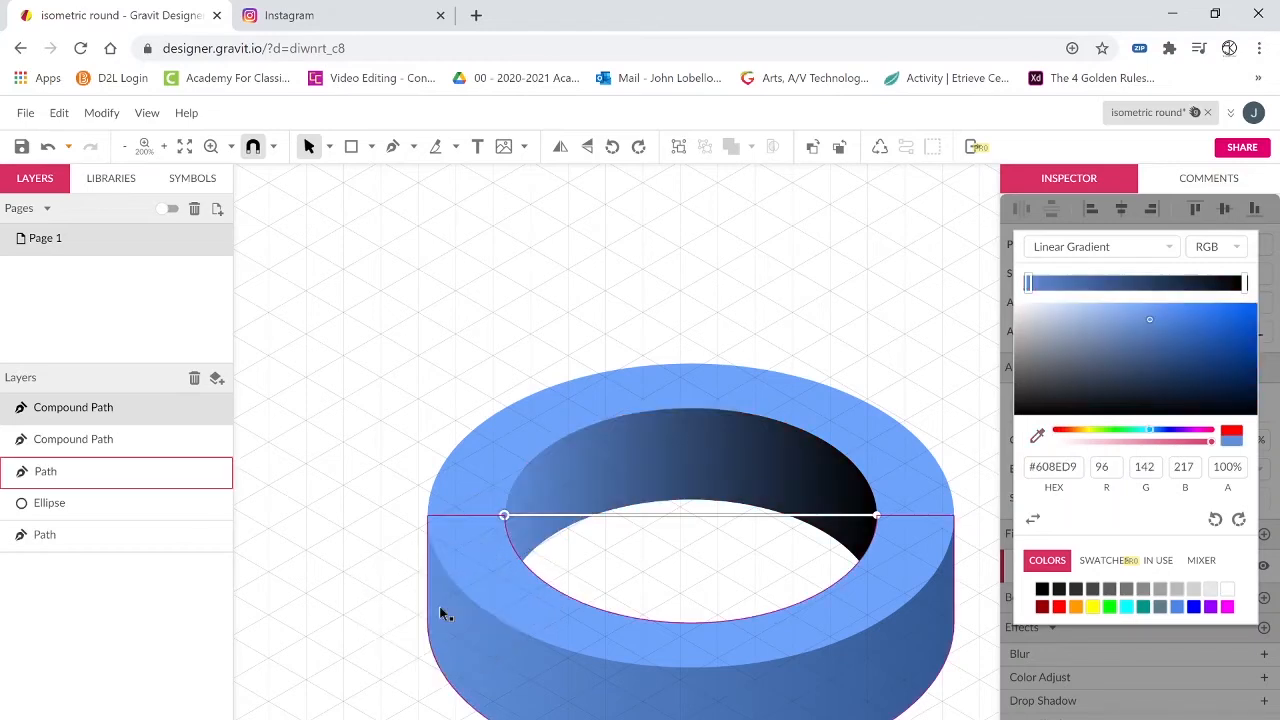
Replace the black end color of the inner wall's gradient with the dark blue sampled from the ring's outer wall, and deselect it.
left_click(1243, 284)
key("ctrl+z")
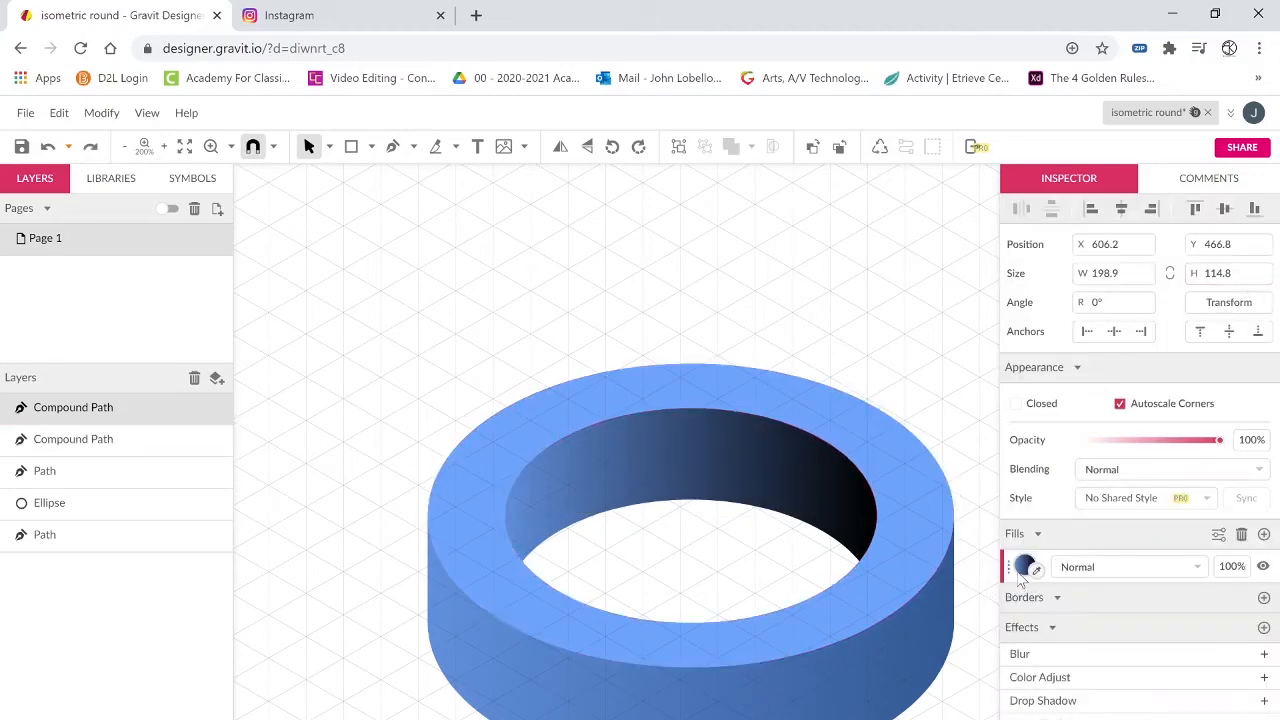
left_click(1023, 570)
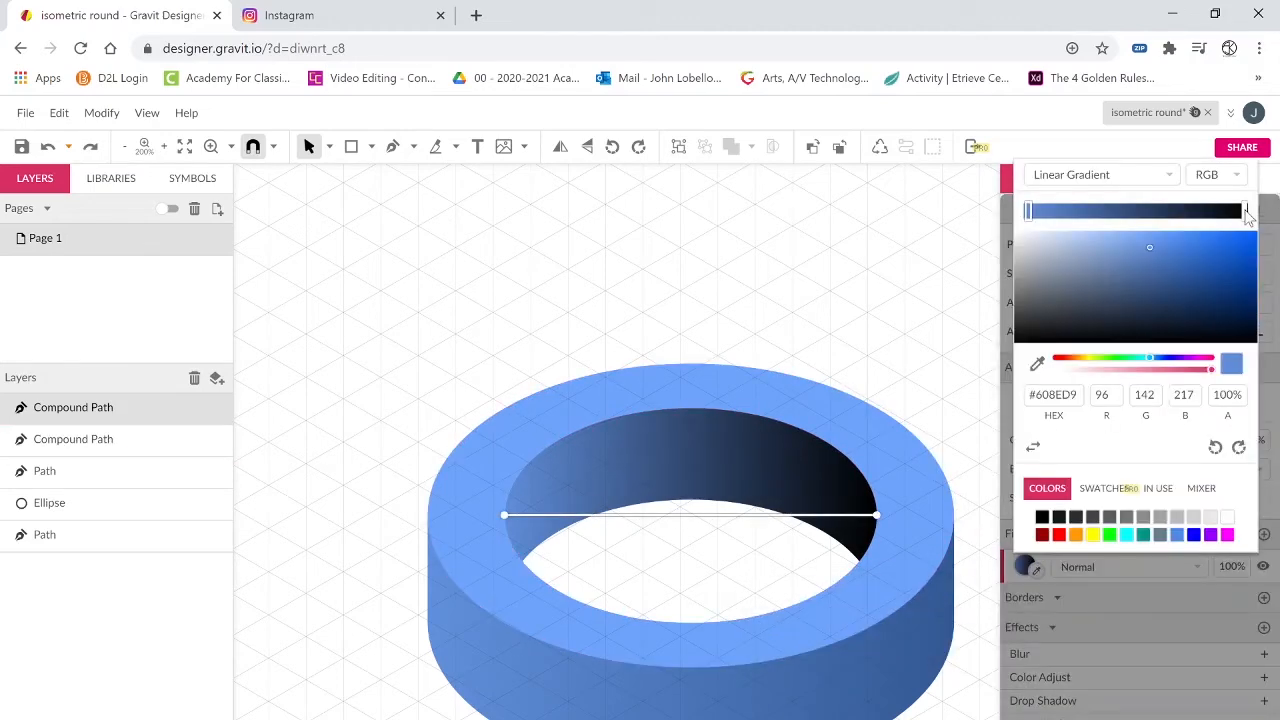
left_click(1245, 211)
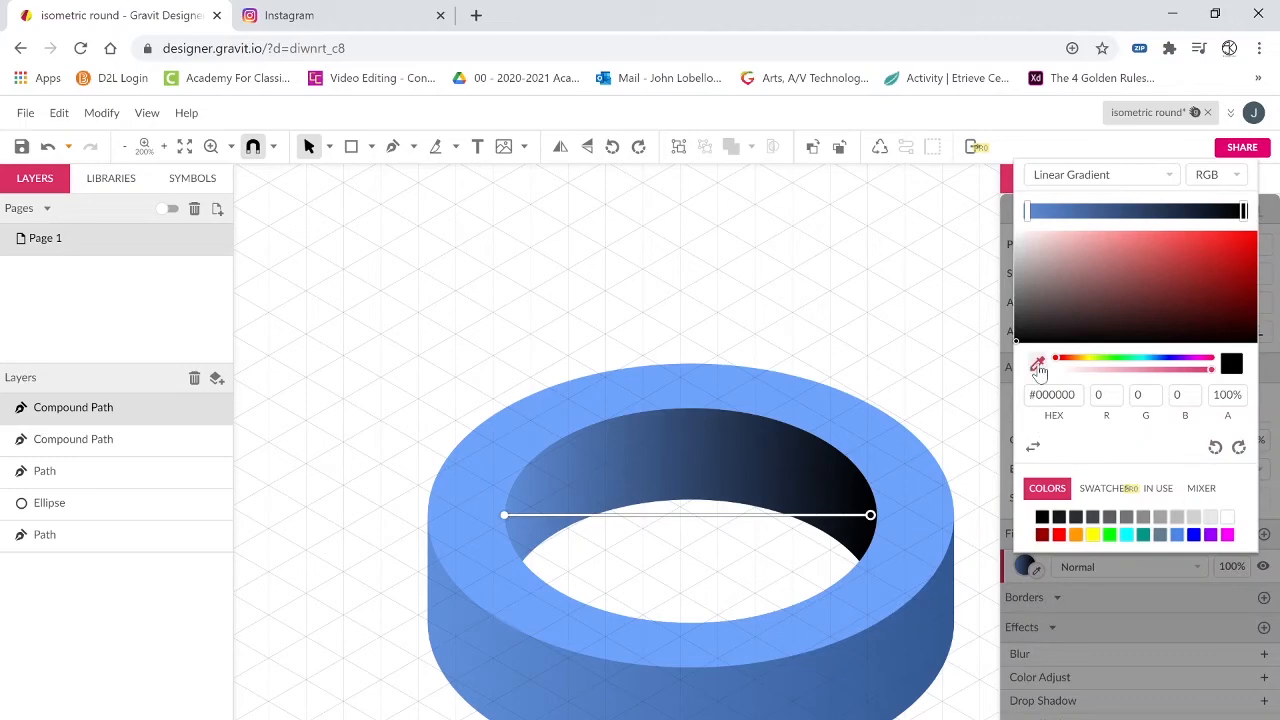
left_click(1039, 369)
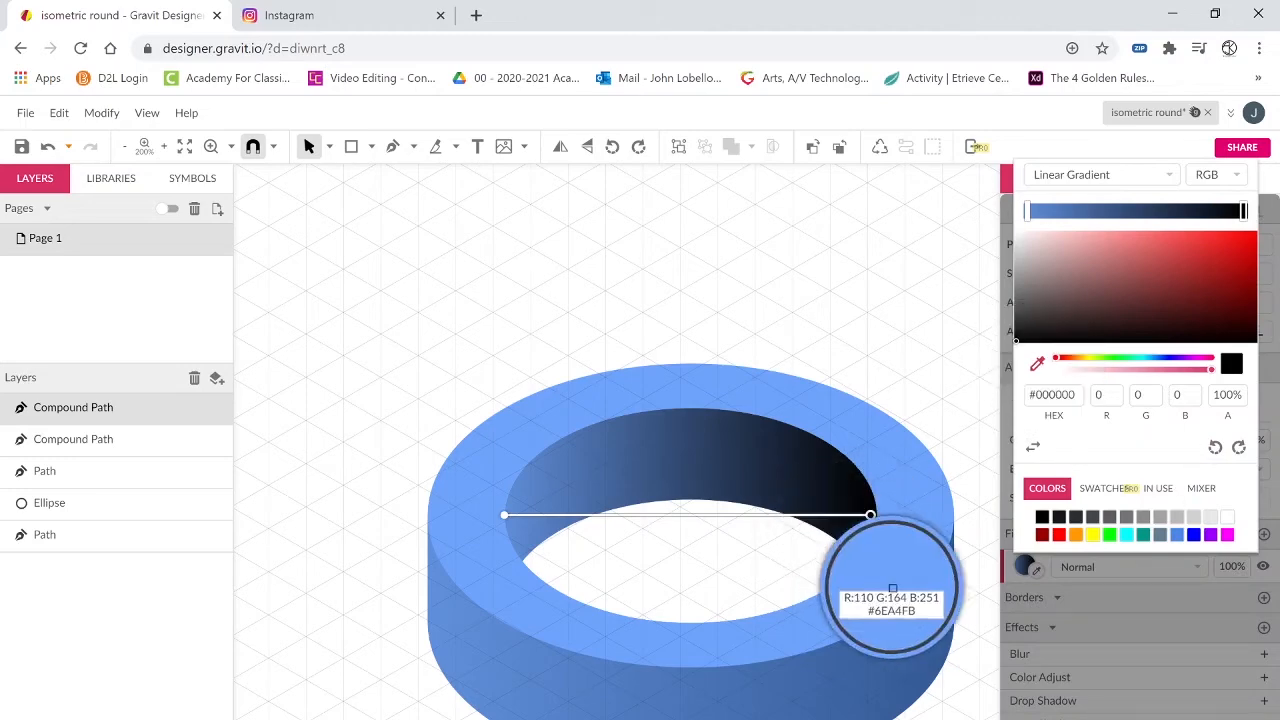
left_click(922, 640)
key("z")
key("ctrl+minus")
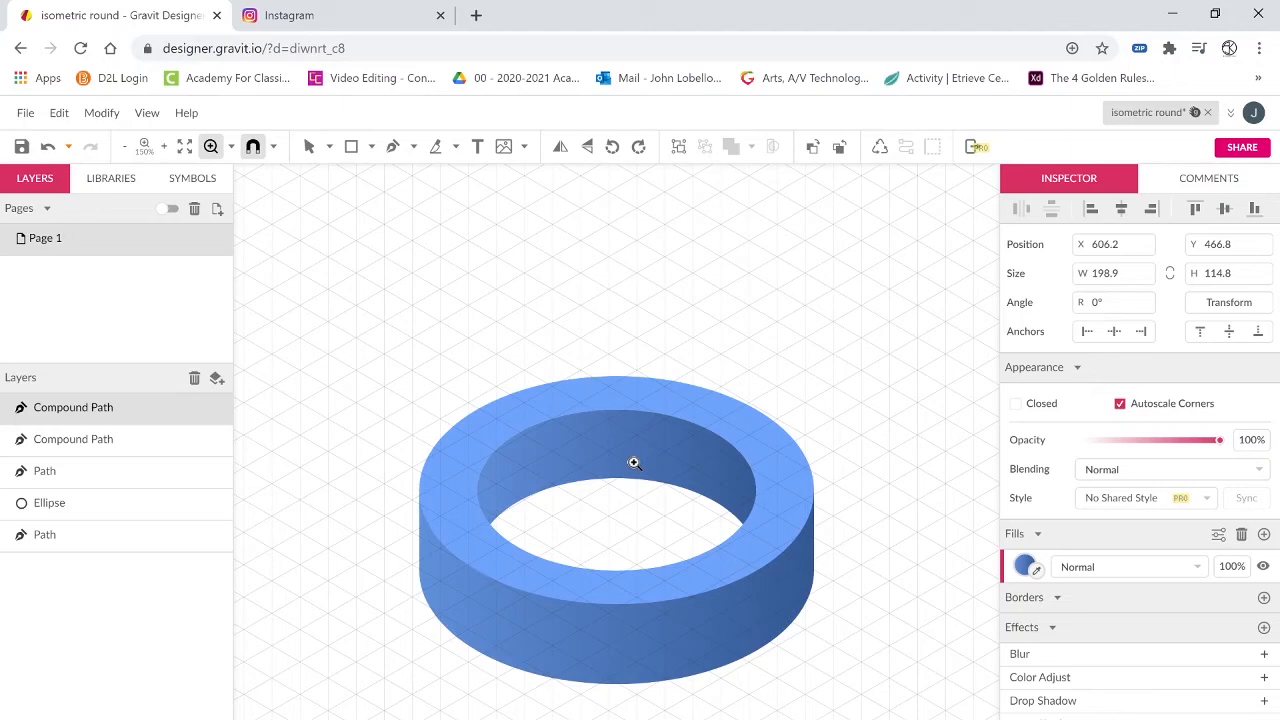
key("v")
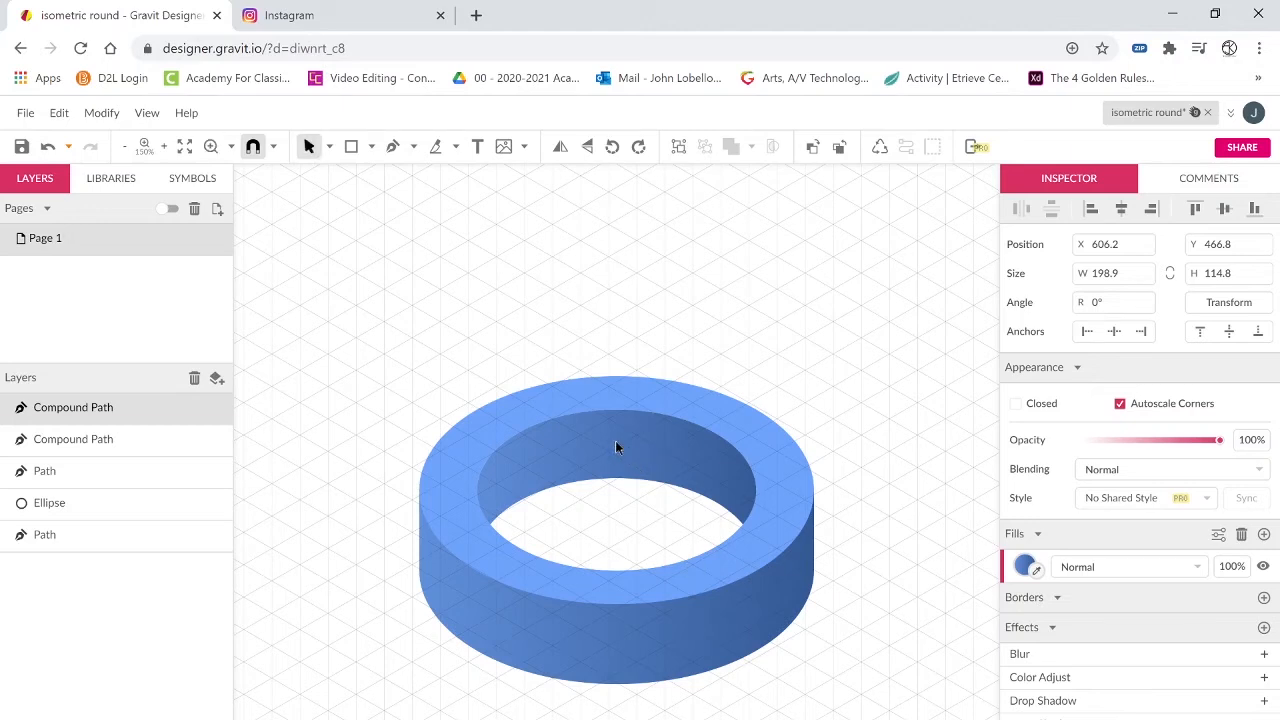
left_click(796, 711)
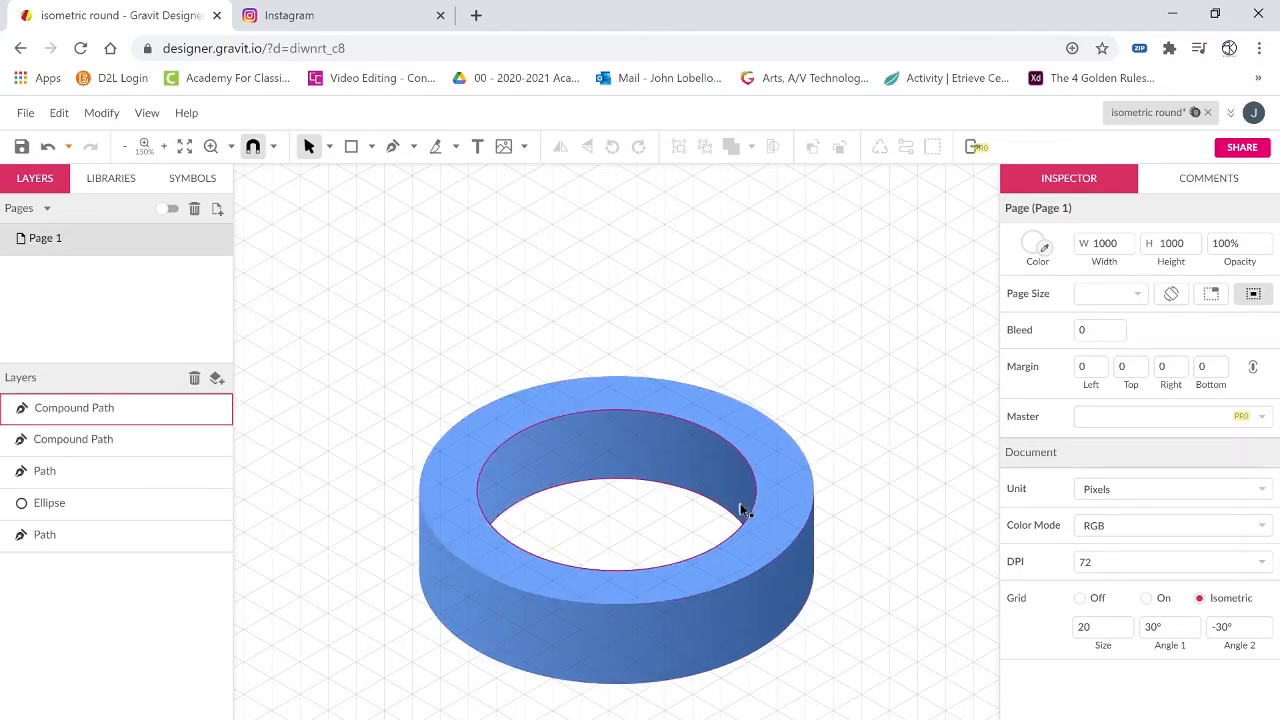
Reverse the inner wall's gradient so it runs from dark blue to light blue, and deselect the wall.
left_click(695, 463)
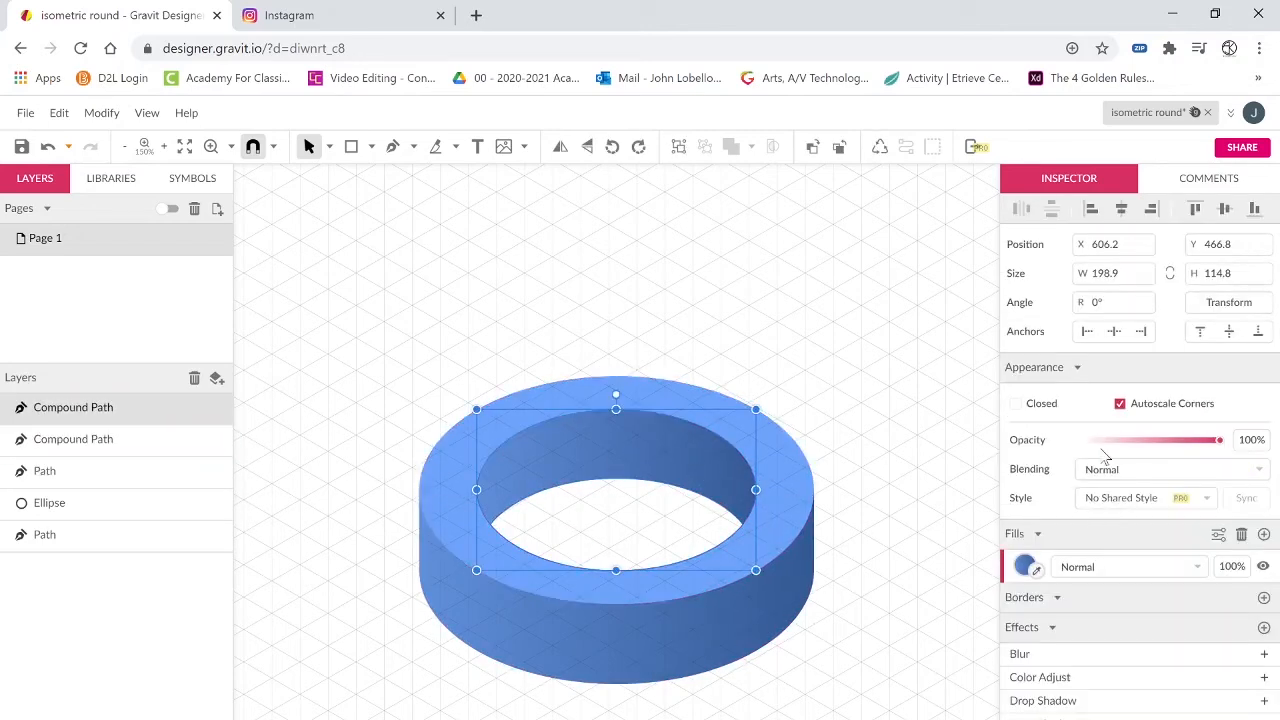
left_click(1021, 571)
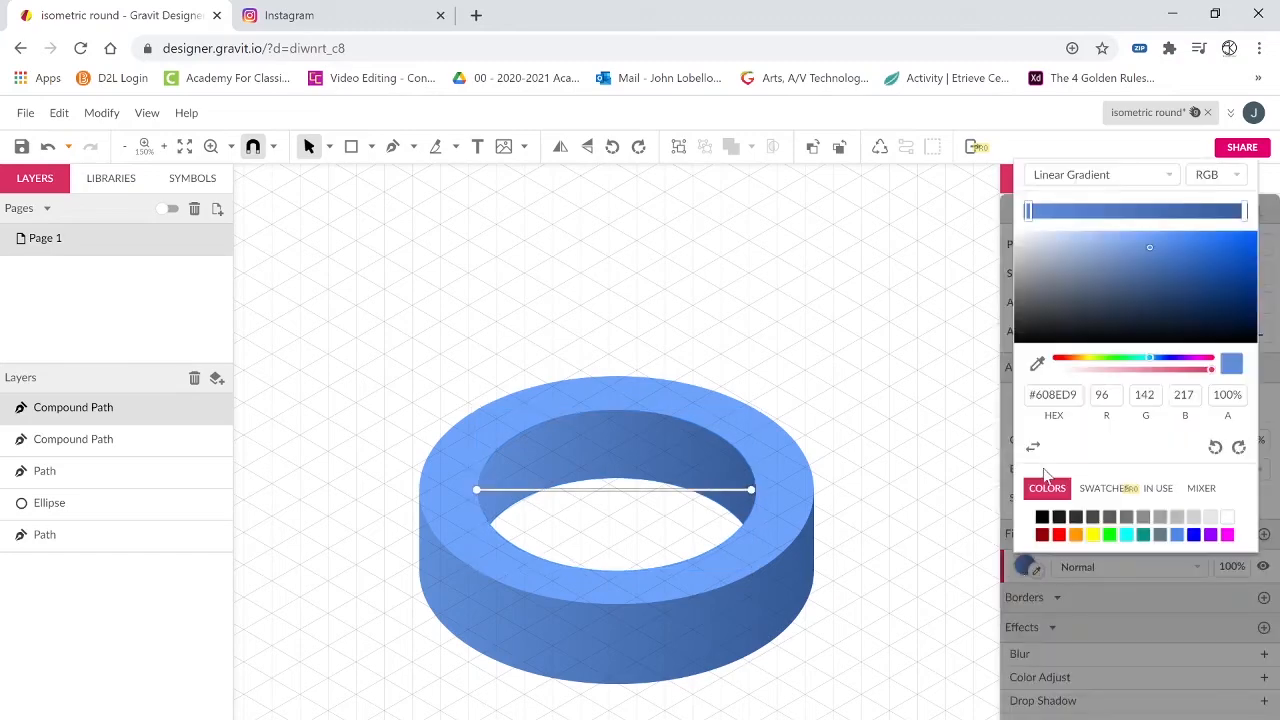
left_click(880, 617)
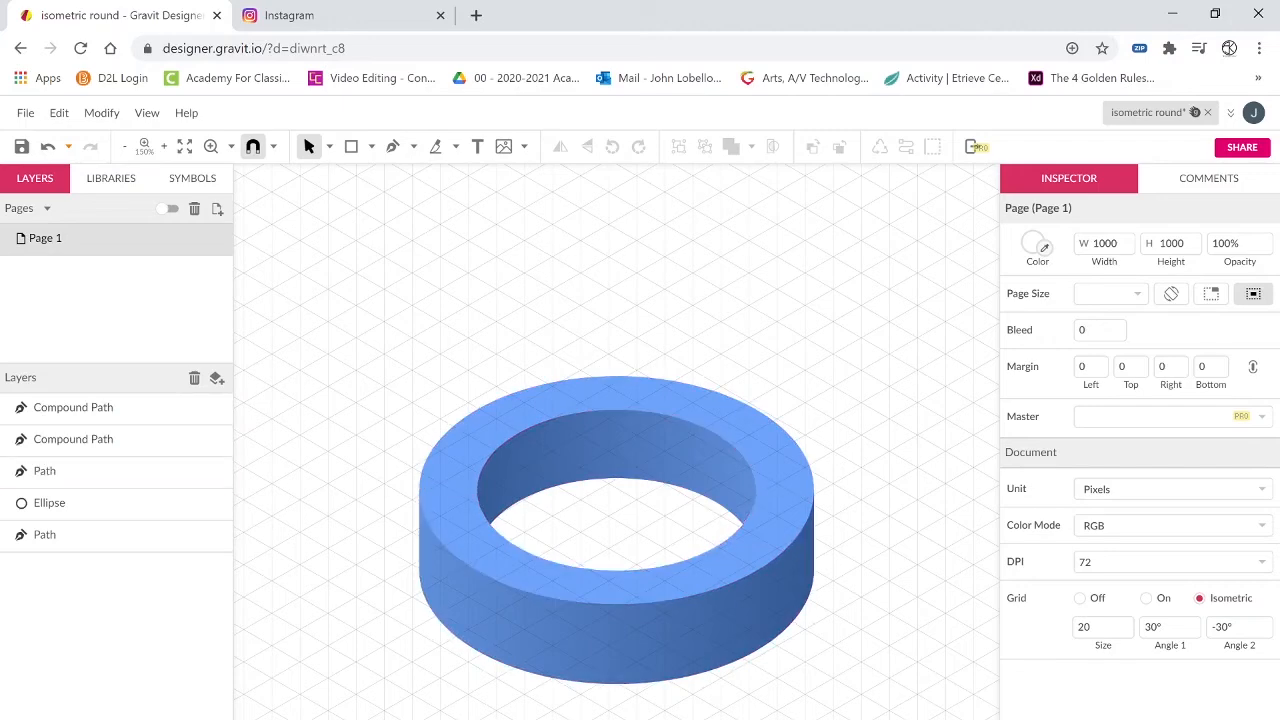
Duplicate the tall blue cylinder, both top ellipse and body, and place the copy below, between the cylinder and the ring.
key("z")
left_click(737, 680, "alt")
left_click(739, 681, "alt")
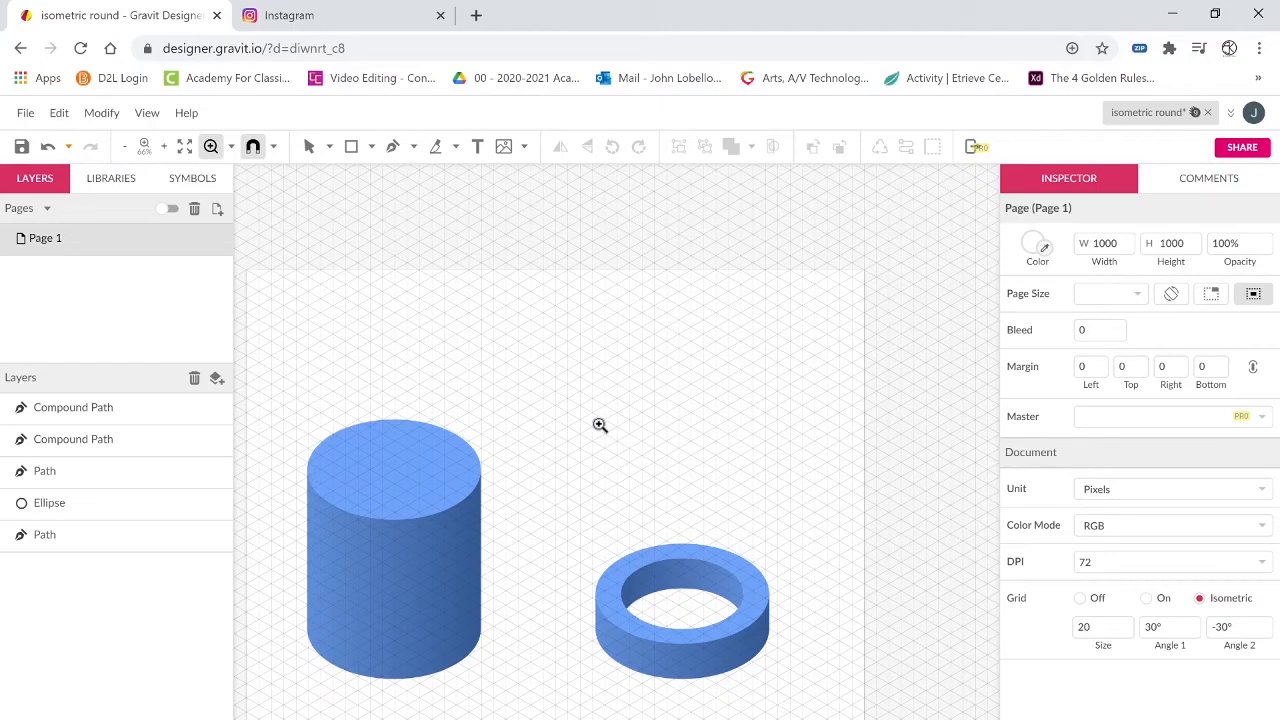
key("v")
left_click_drag(498, 692, 274, 412)
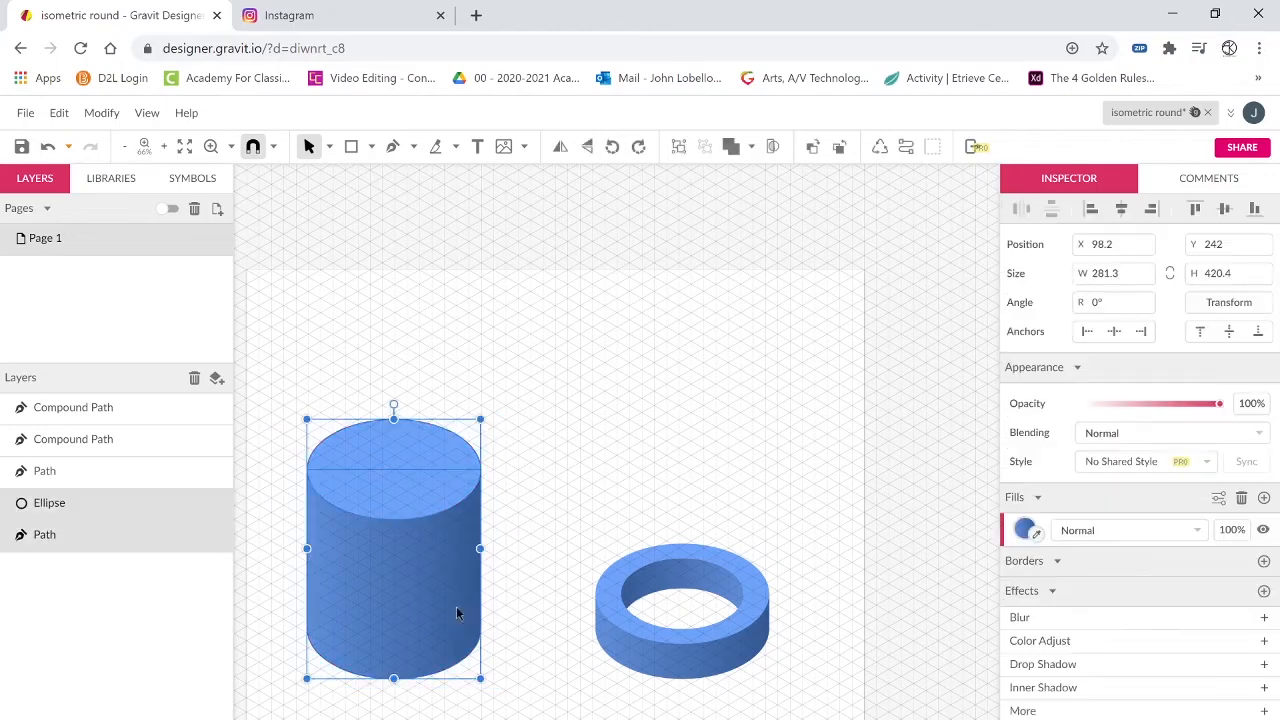
key("space")
left_click_drag(480, 474, 510, 219)
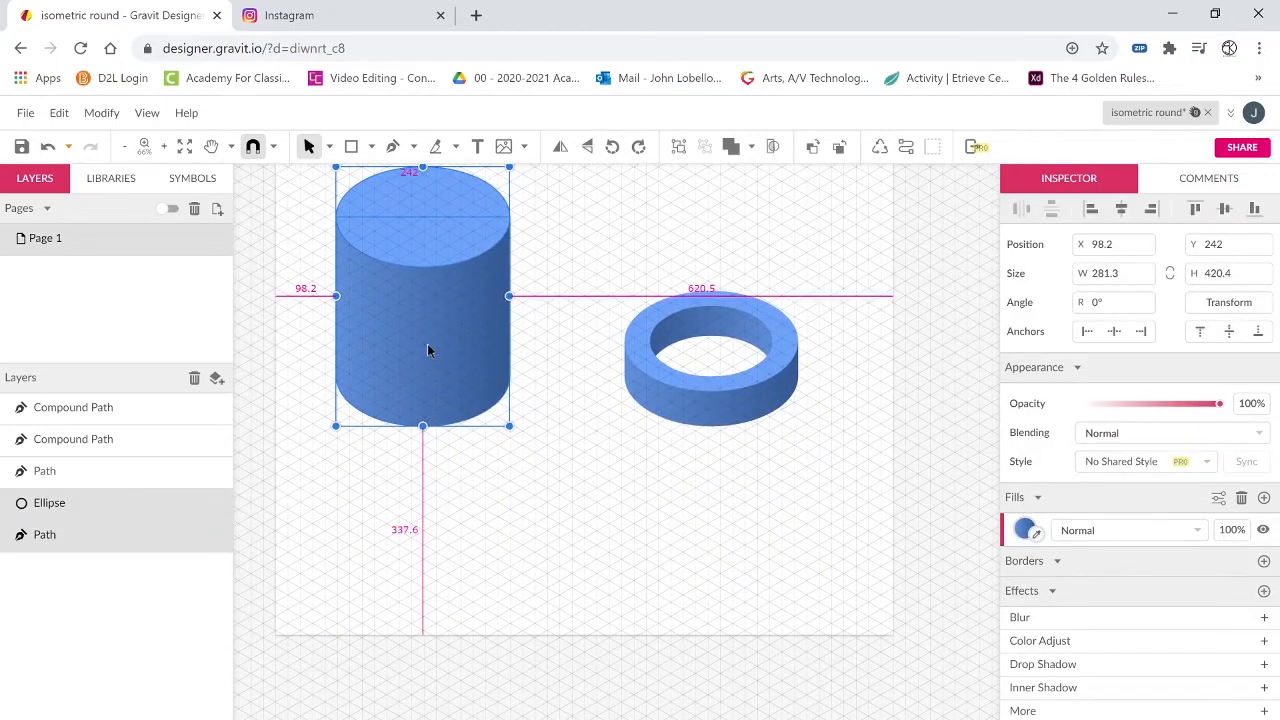
left_click_drag(429, 349, 600, 535)
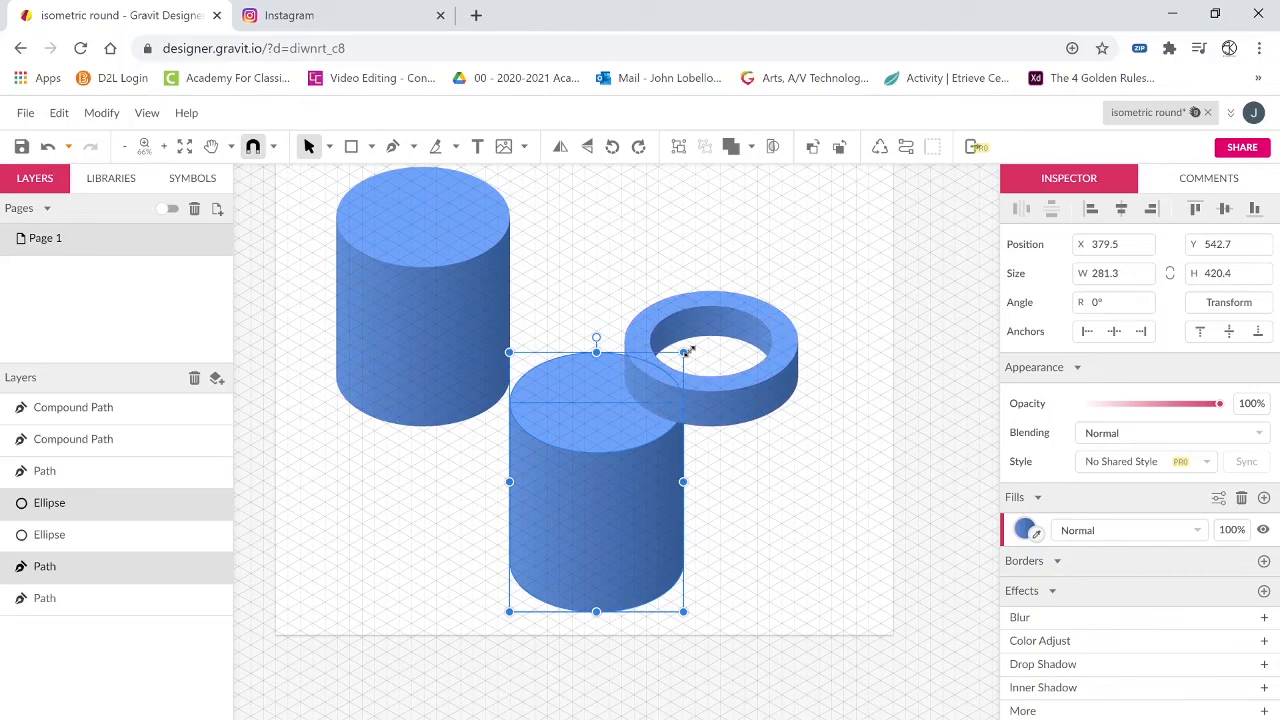
Turn off the isometric grid and scale the copied cylinder down proportionally to about 119 × 178 px.
left_click(894, 565)
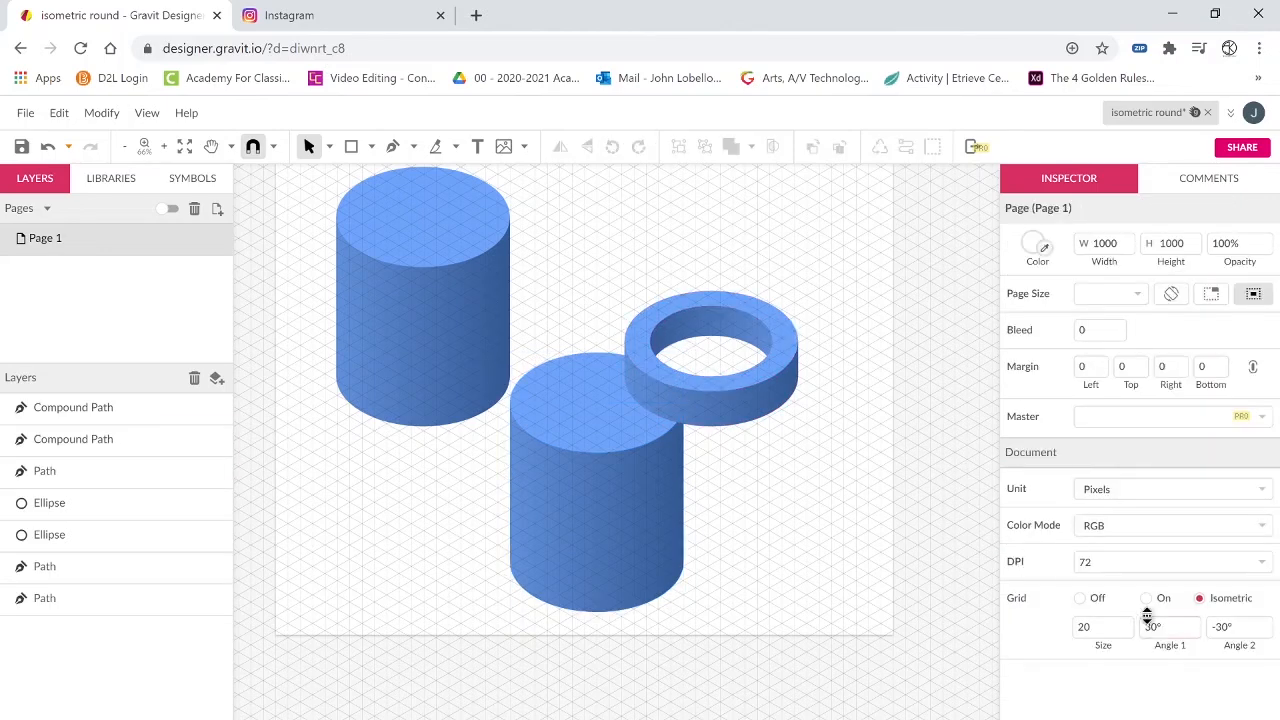
left_click(1097, 600)
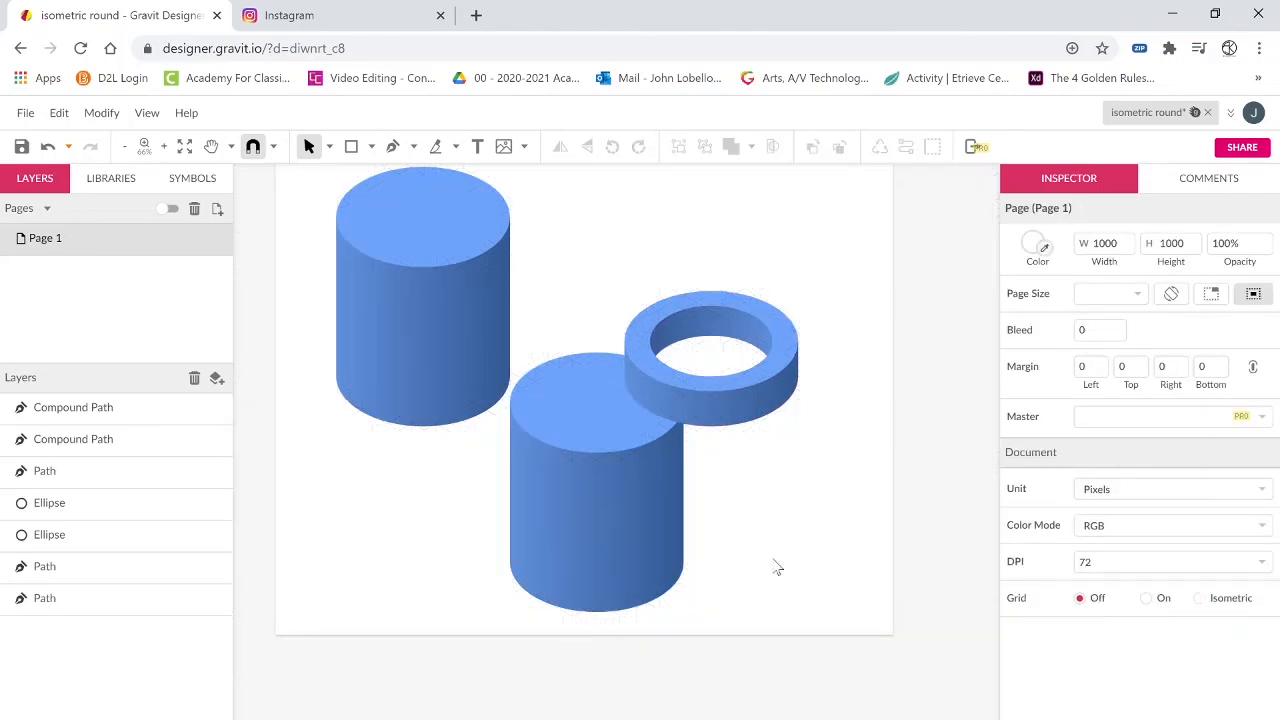
left_click(566, 420)
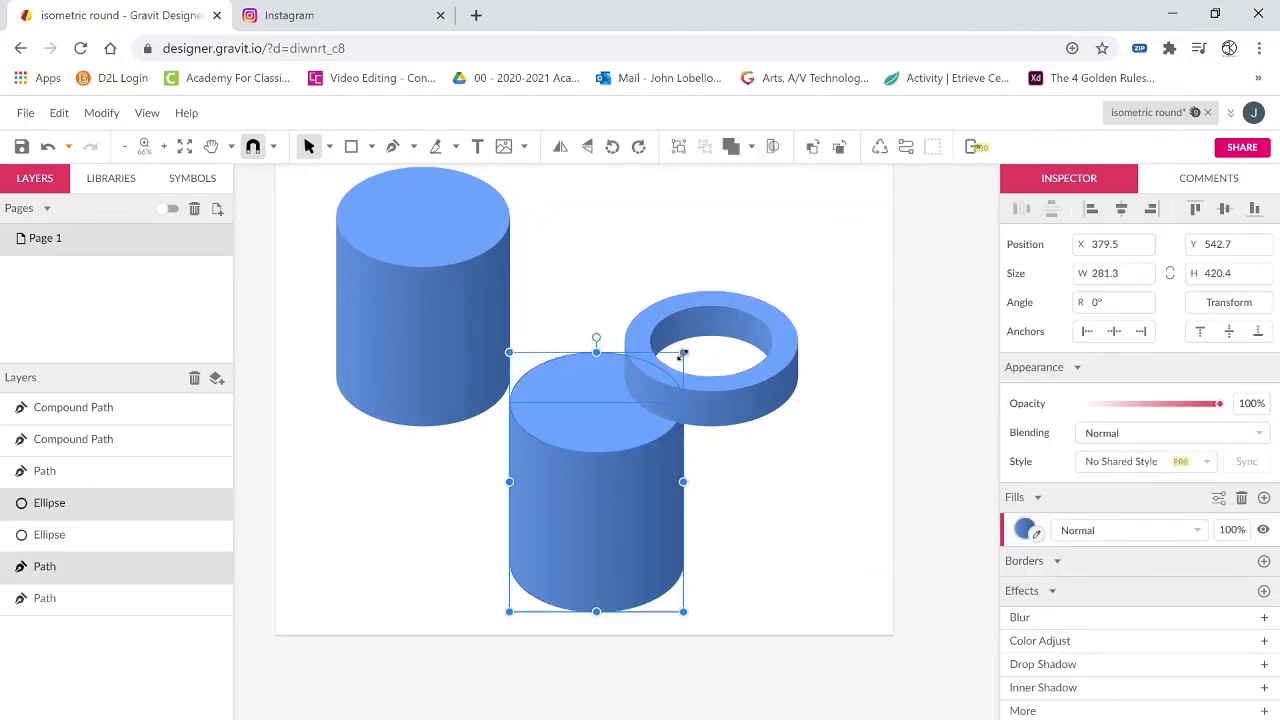
left_click_drag(660, 382, 583, 502)
left_click(678, 567)
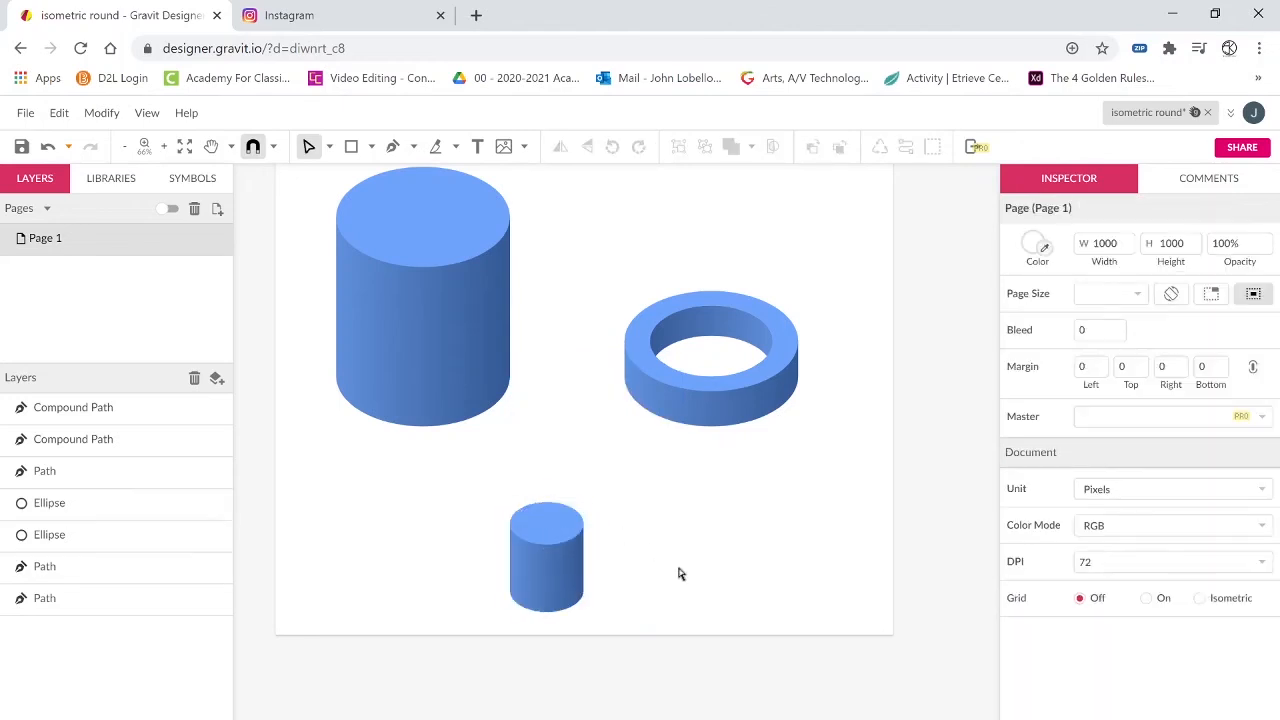
Stretch the small cylinder upward by moving its top ellipse together with the body's upper points, making a tall, thin column.
left_click_drag(484, 488, 622, 558)
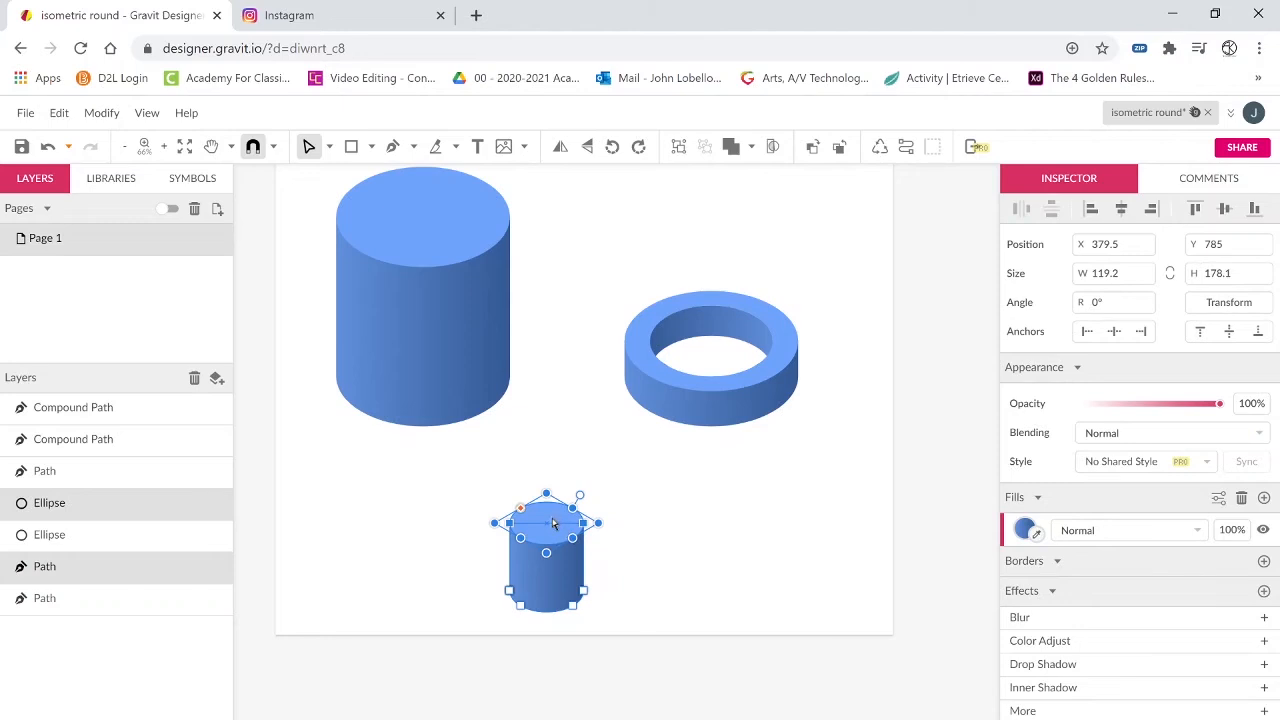
left_click_drag(549, 508, 547, 481)
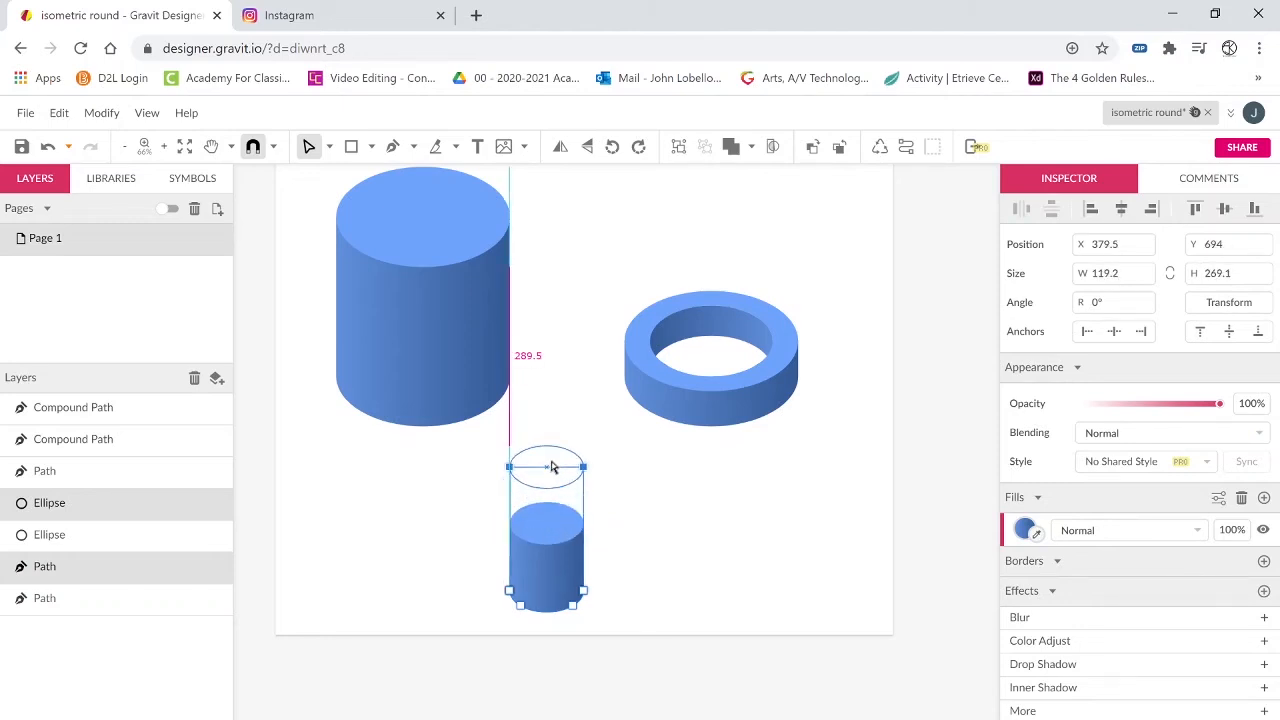
left_click_drag(551, 467, 559, 347)
left_click(748, 614)
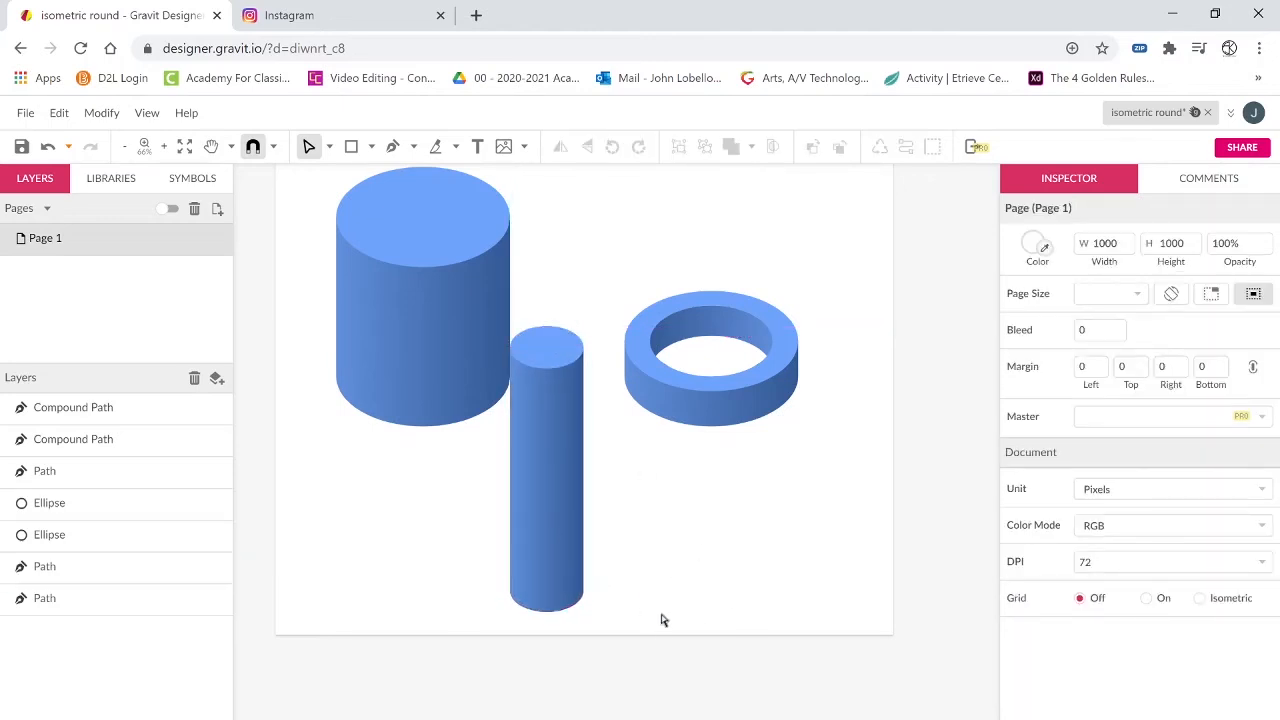
Scale the thin cylinder down to about 60 × 233 px and move it slightly right to X 436.
left_click_drag(651, 631, 540, 470)
left_click(551, 306)
left_click(546, 419)
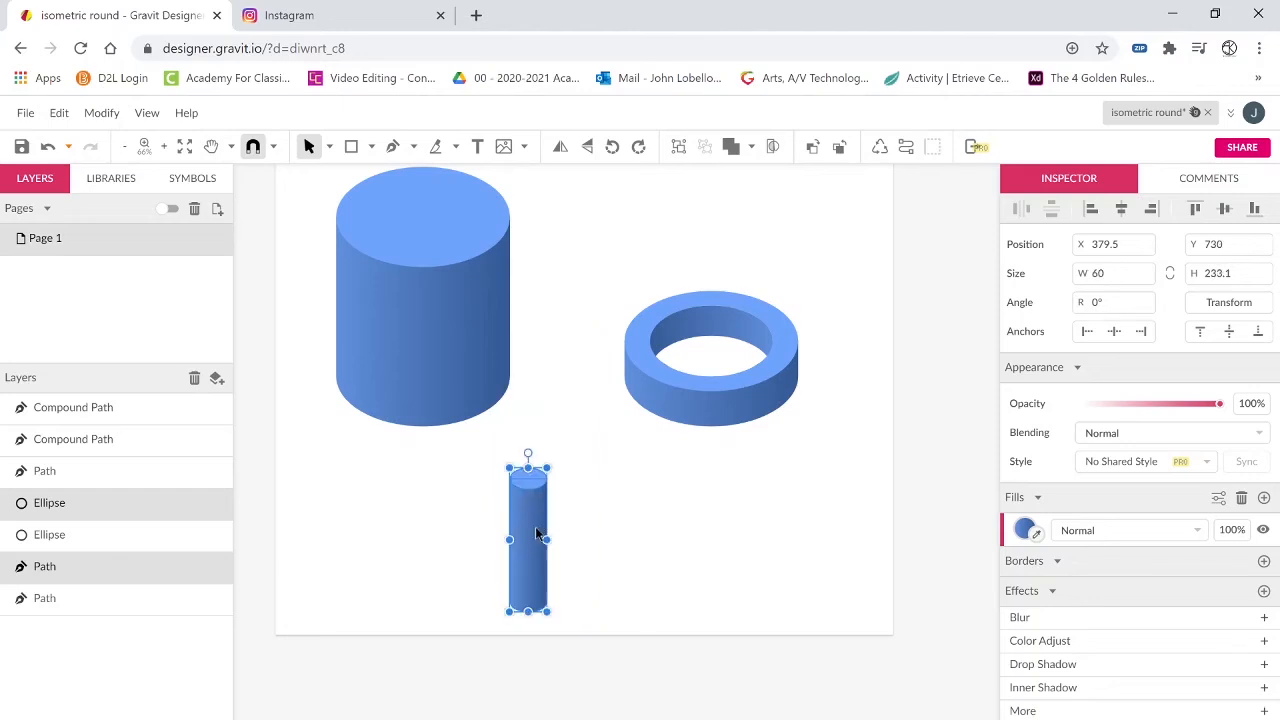
left_click_drag(540, 536, 571, 542)
left_click(686, 557)
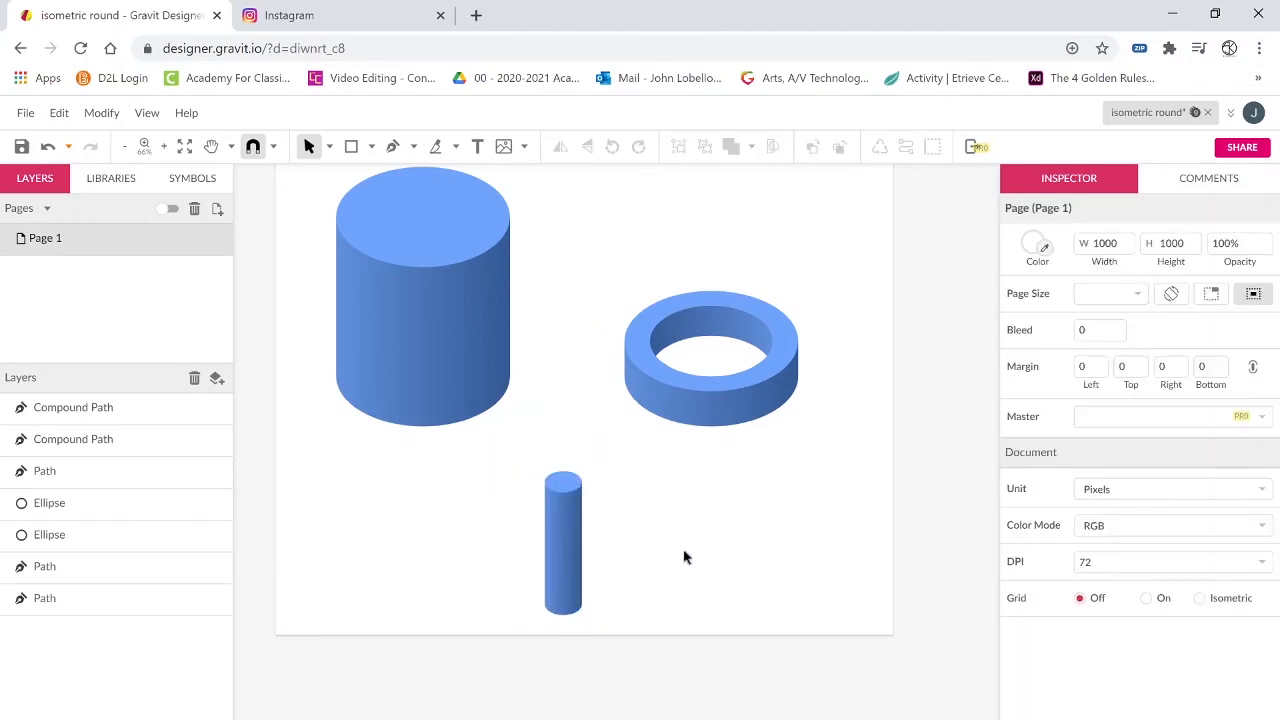
Recolor the first stop of the thin cylinder body's linear gradient to brown #917346.
left_click(572, 552)
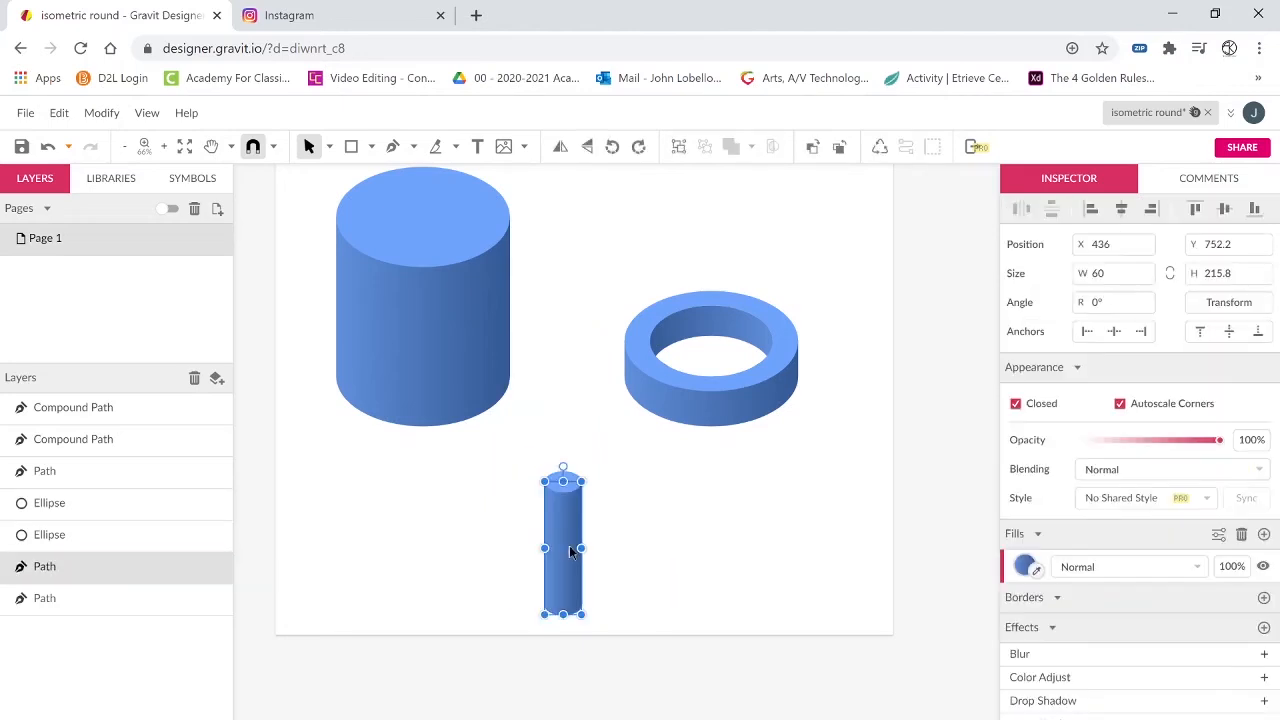
left_click(1027, 564)
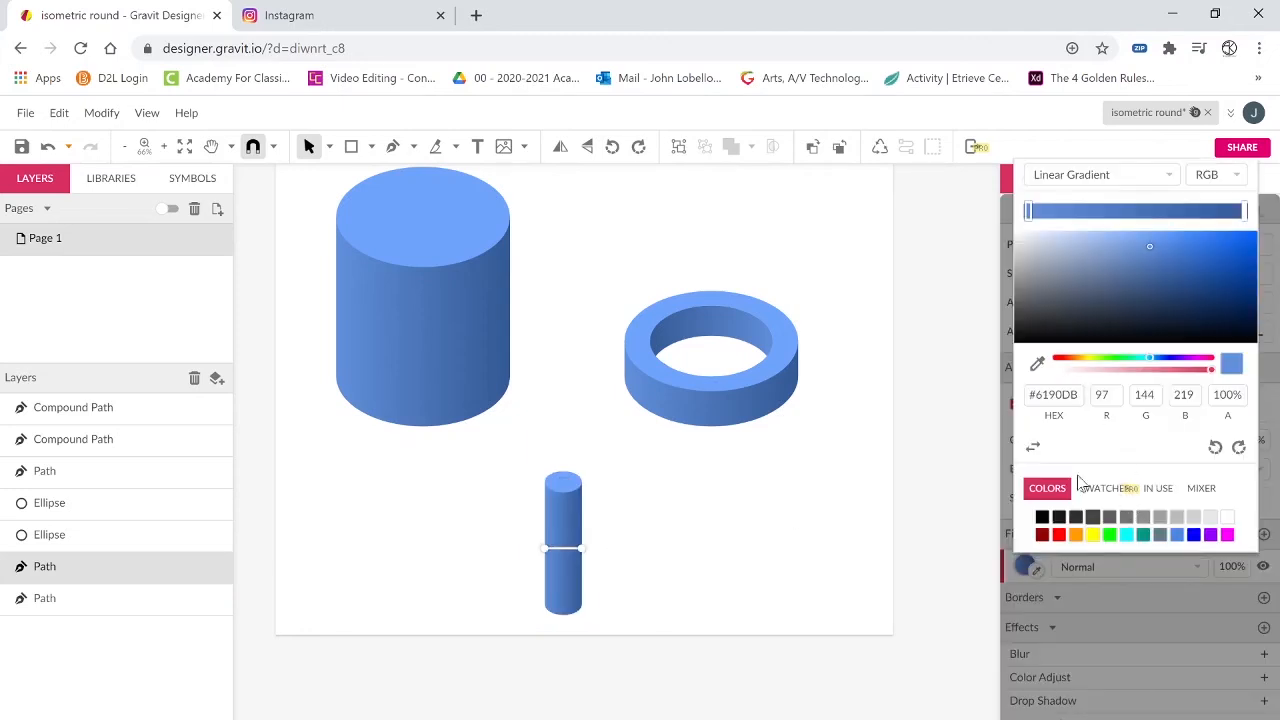
left_click(1076, 535)
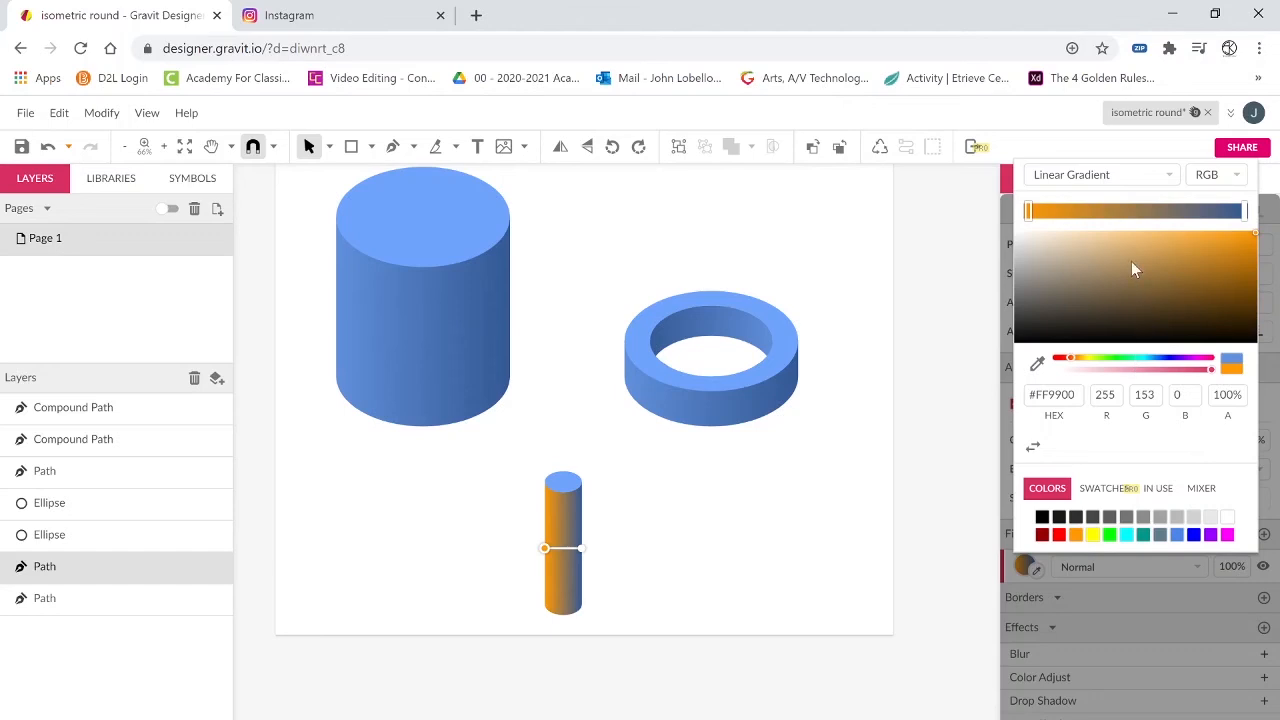
mouse_move(1131, 261)
left_mouse_down()
mouse_move(1106, 265)
mouse_move(1114, 280)
mouse_move(1139, 279)
left_mouse_up()
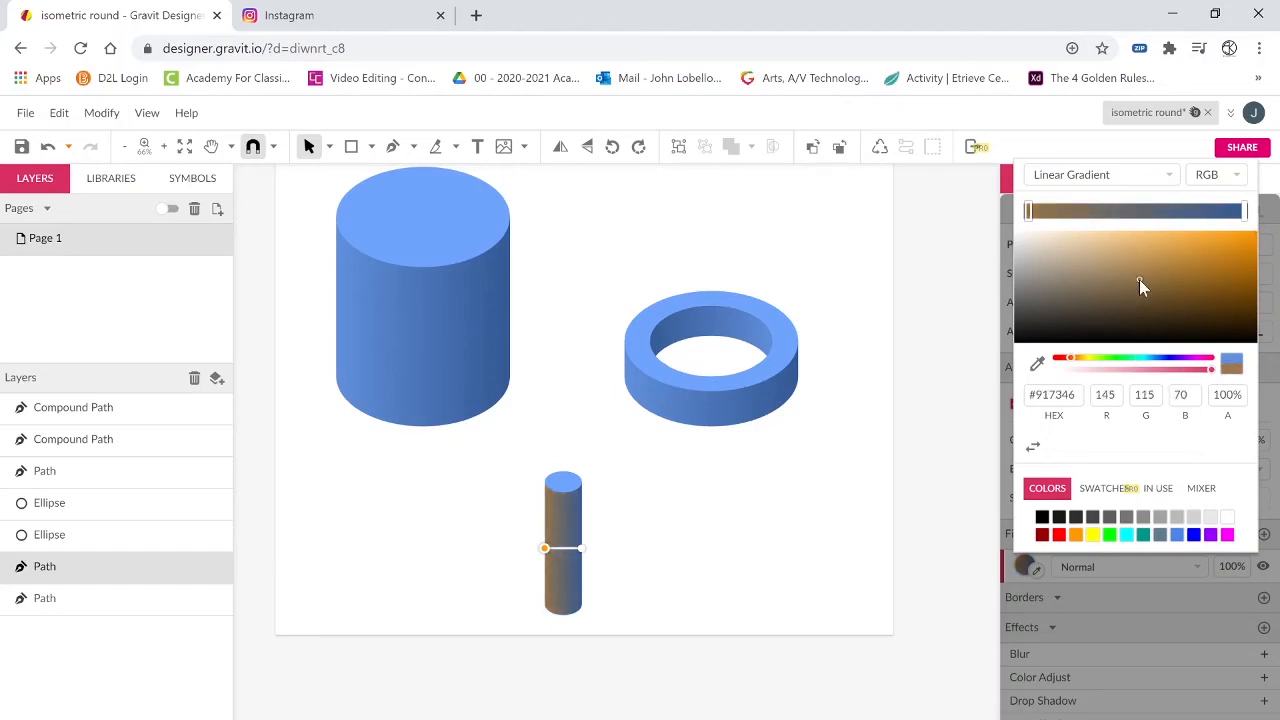
Recolor the end stop of the thin cylinder body's gradient to the darker brown #624F32.
left_click(582, 548)
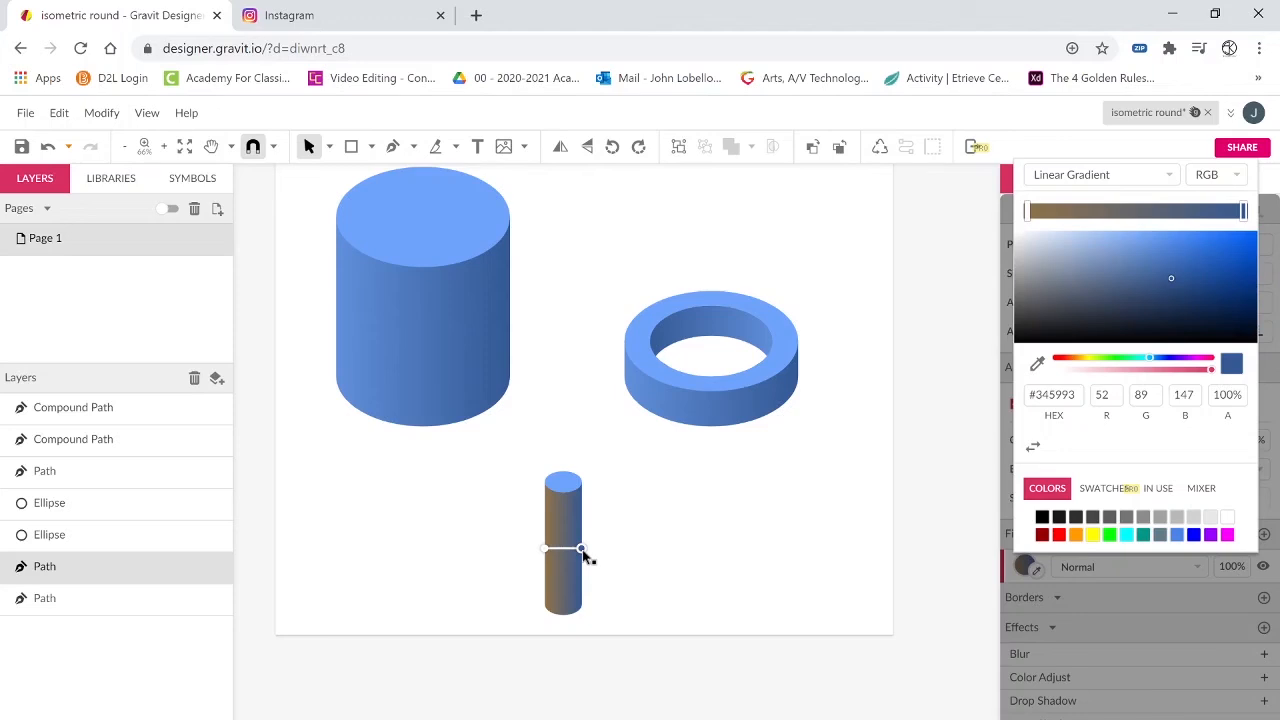
left_click(1075, 534)
left_click(1104, 281)
left_click_drag(1104, 281, 1134, 300)
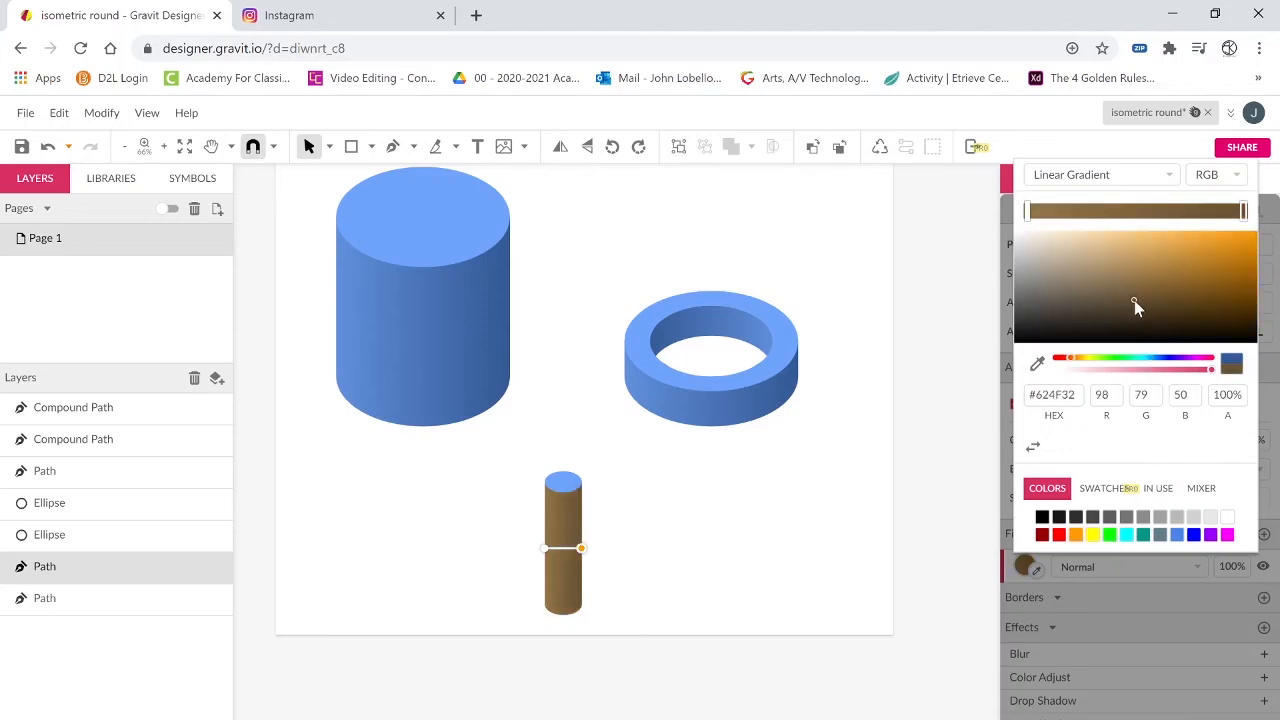
left_click(770, 577)
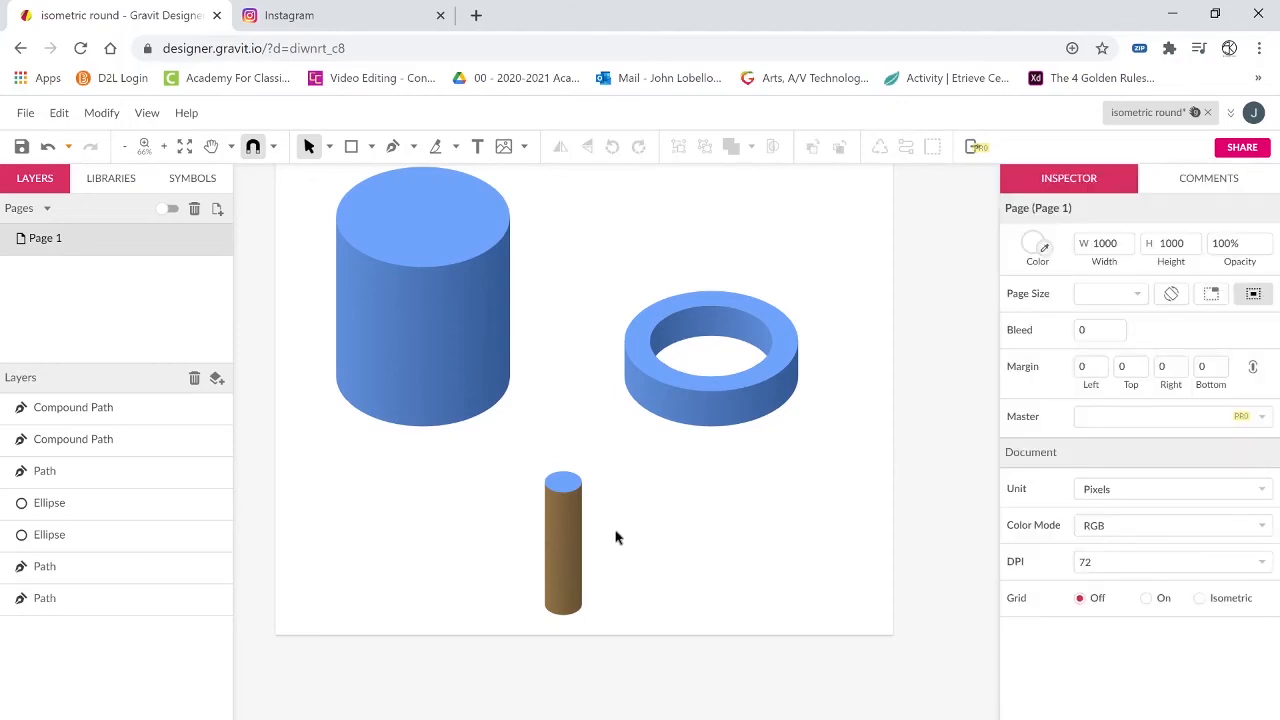
Draw a circle about 230 × 230 px centered on the brown cylinder's top, then raise it to about Y 610.
key("e")
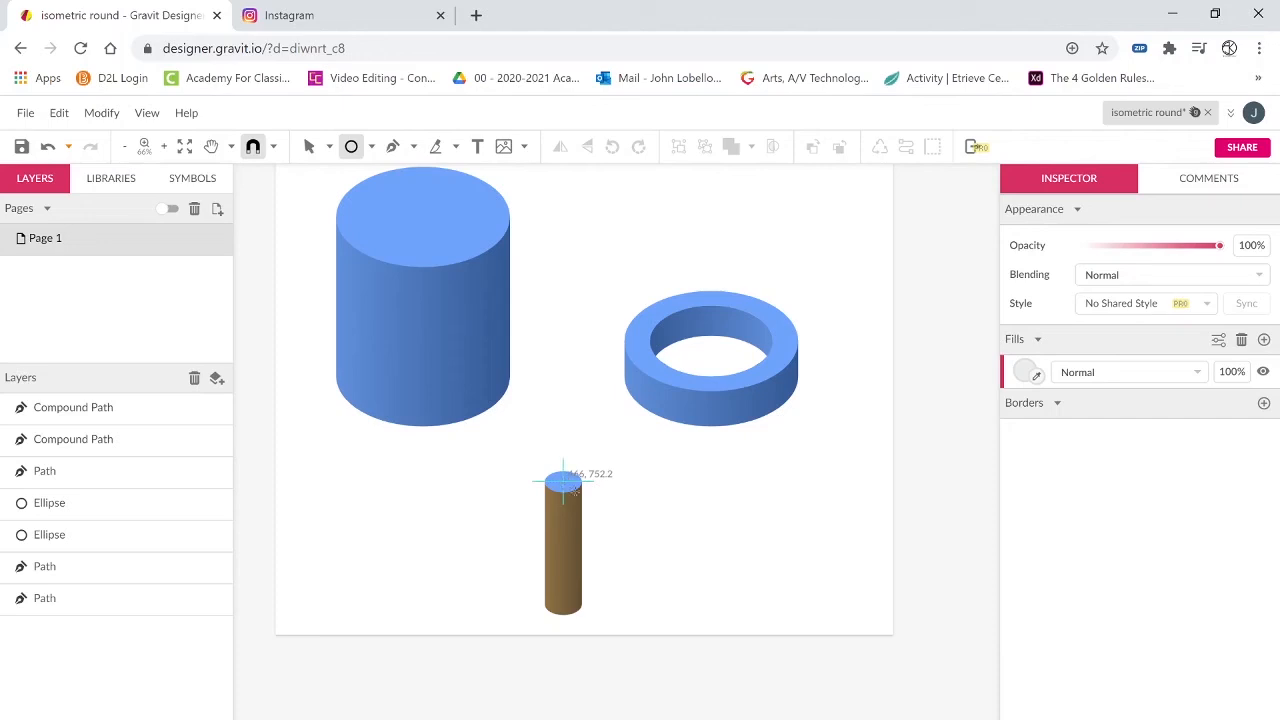
left_click_drag(563, 482, 634, 537)
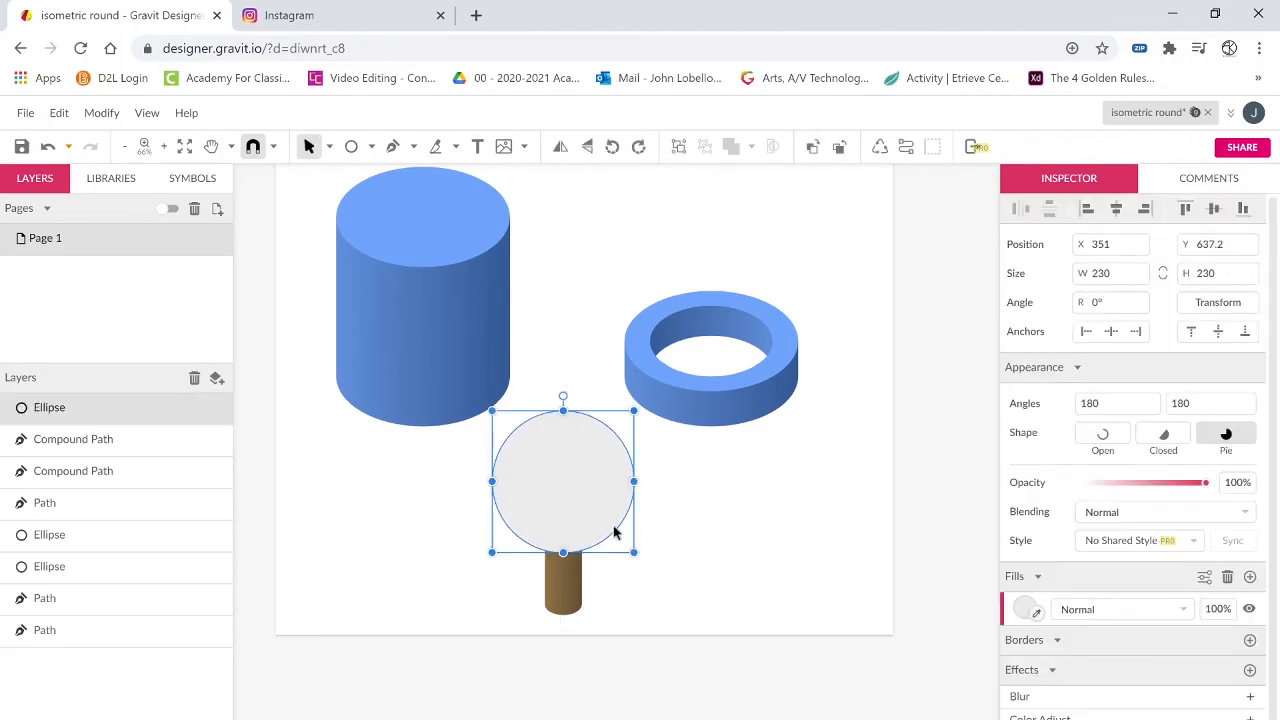
left_click_drag(580, 491, 580, 478)
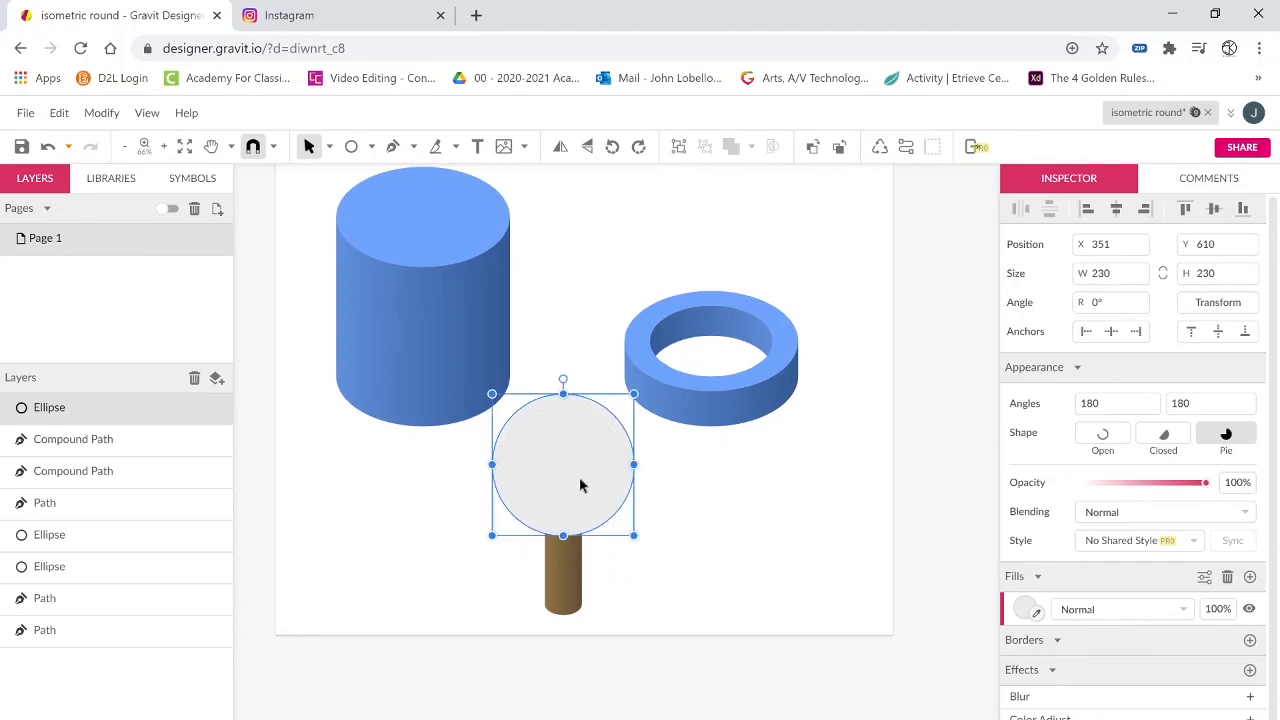
left_click(703, 607)
Give the circle a radial gradient fill with green #61BD6C as its center color.
left_click(569, 484)
left_click(1026, 612)
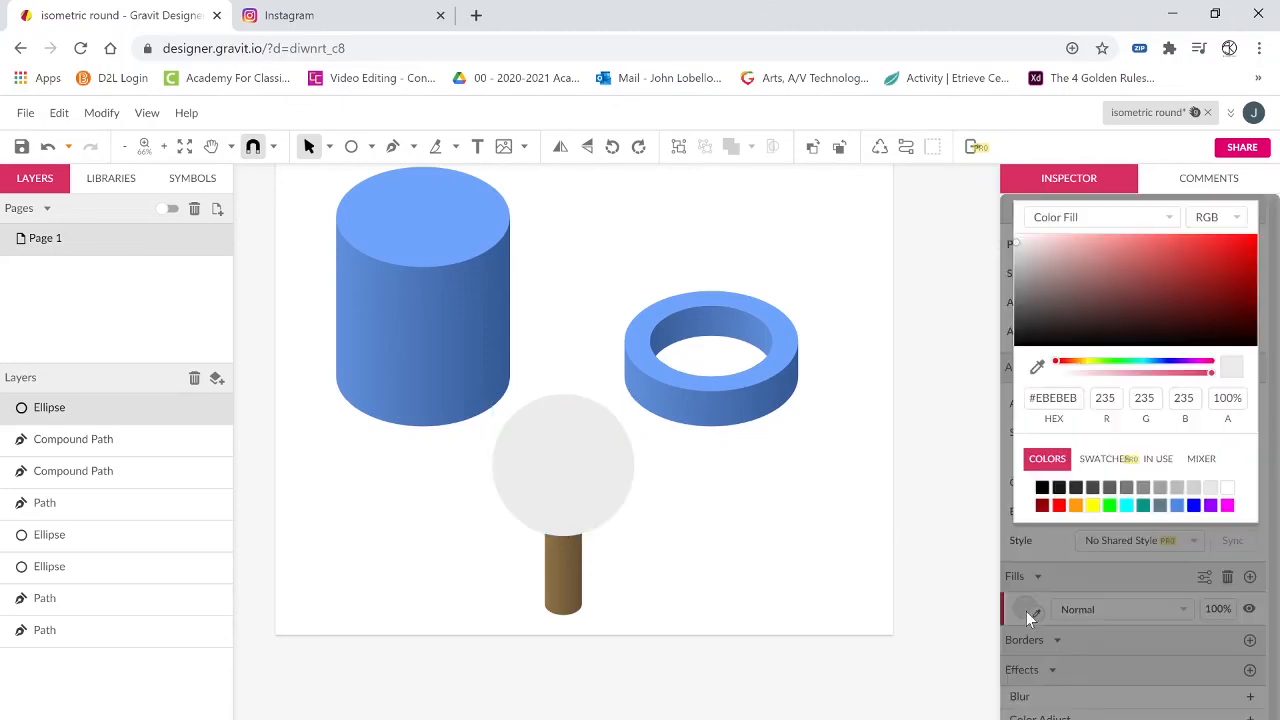
left_click(1089, 220)
left_click(1083, 298)
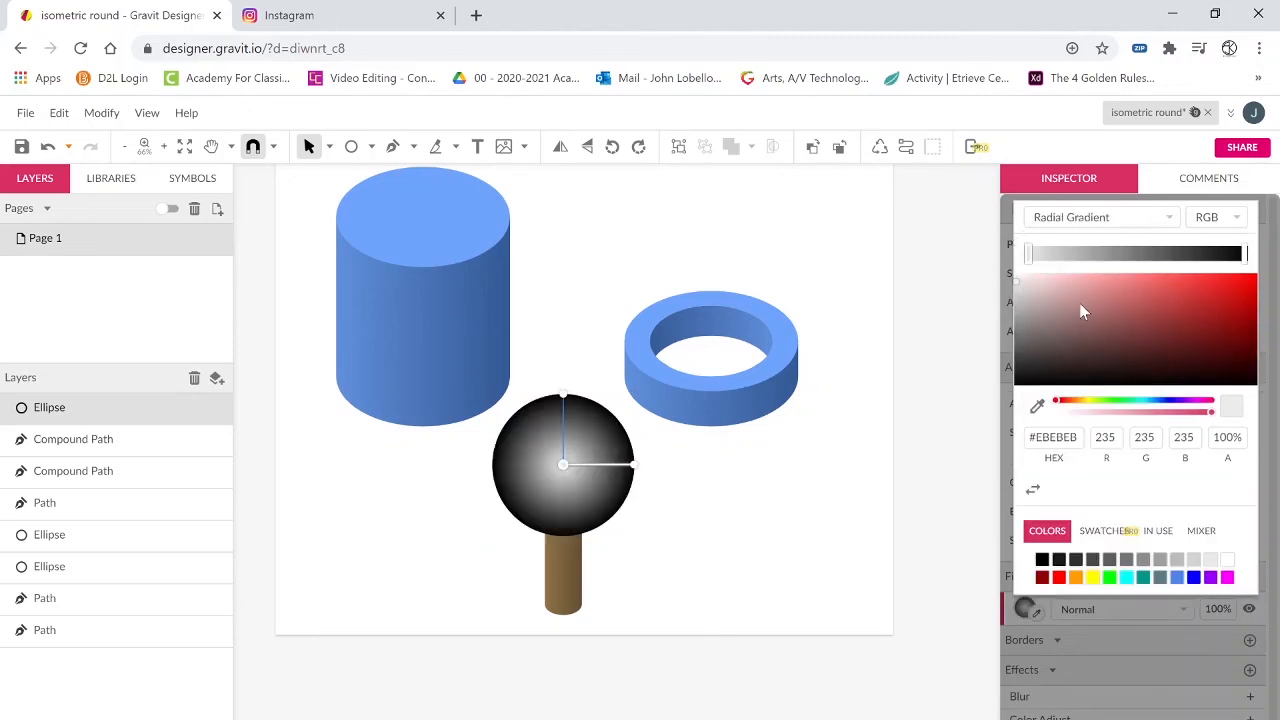
left_click(1110, 400)
mouse_move(1106, 370)
left_mouse_down()
mouse_move(1098, 299)
mouse_move(1132, 302)
left_mouse_up()
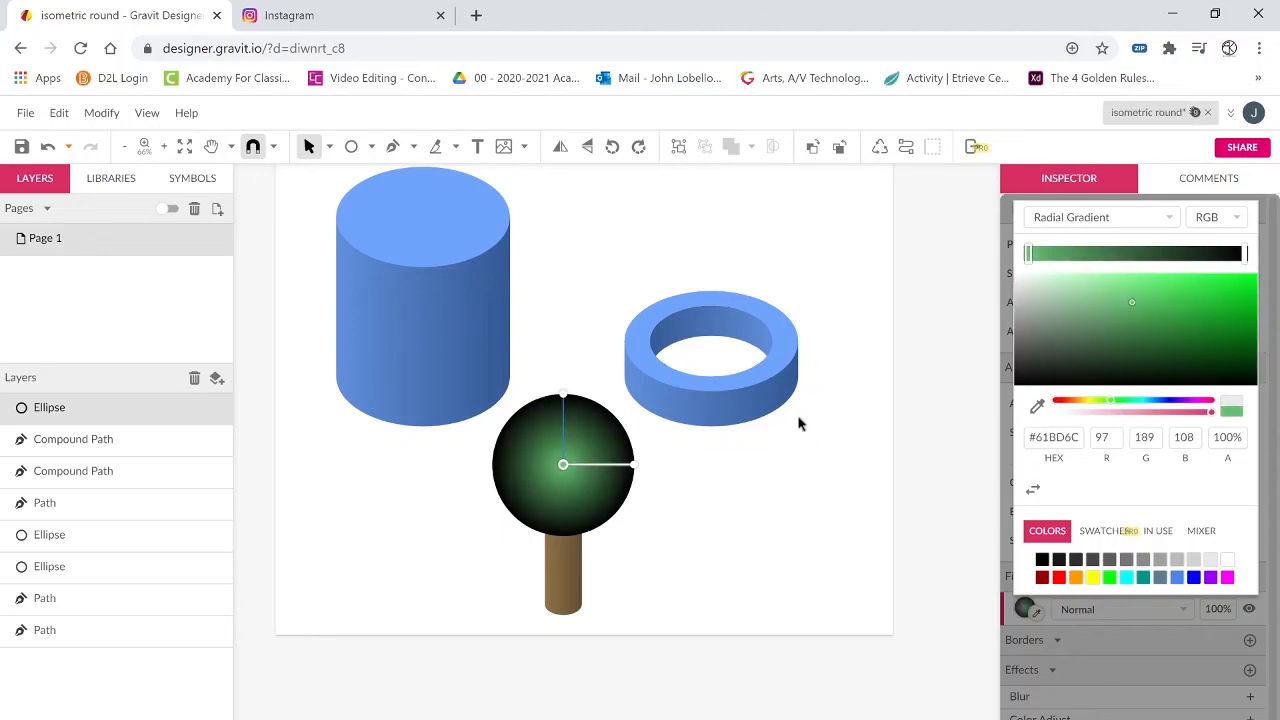
Change the outer stop of the circle's radial gradient from black to a dark green.
left_click(1244, 254)
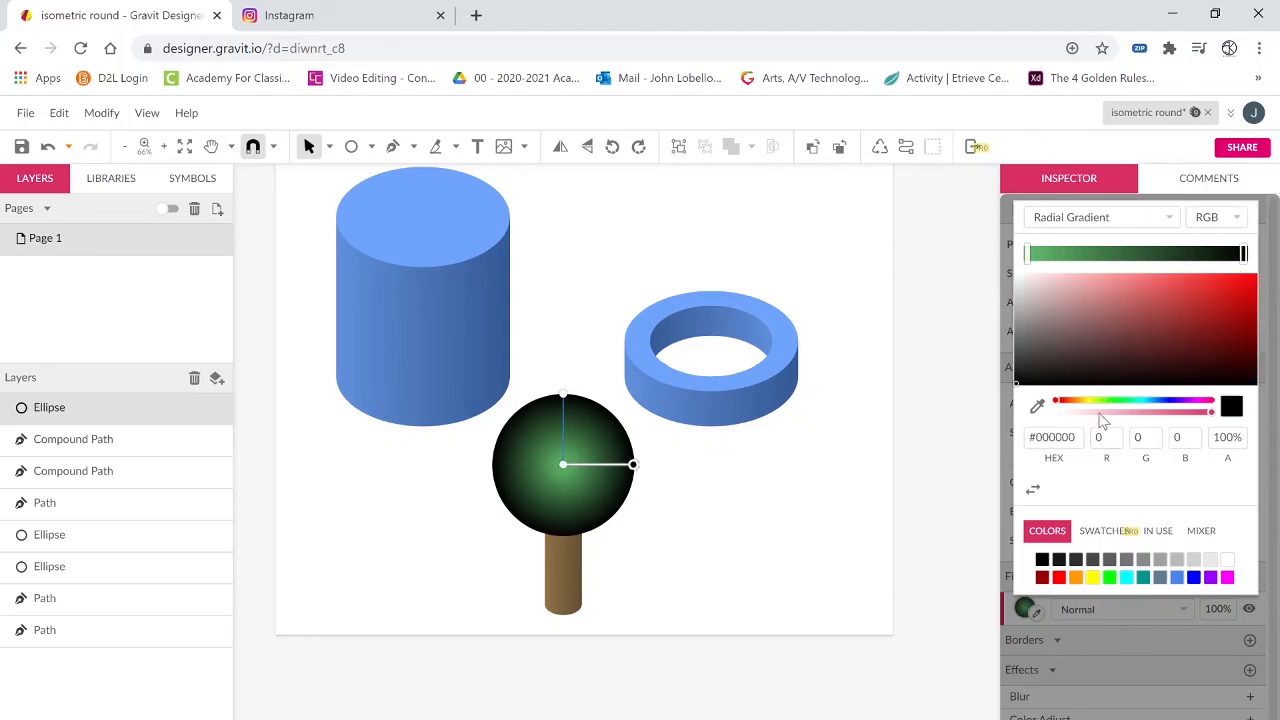
left_click(1109, 577)
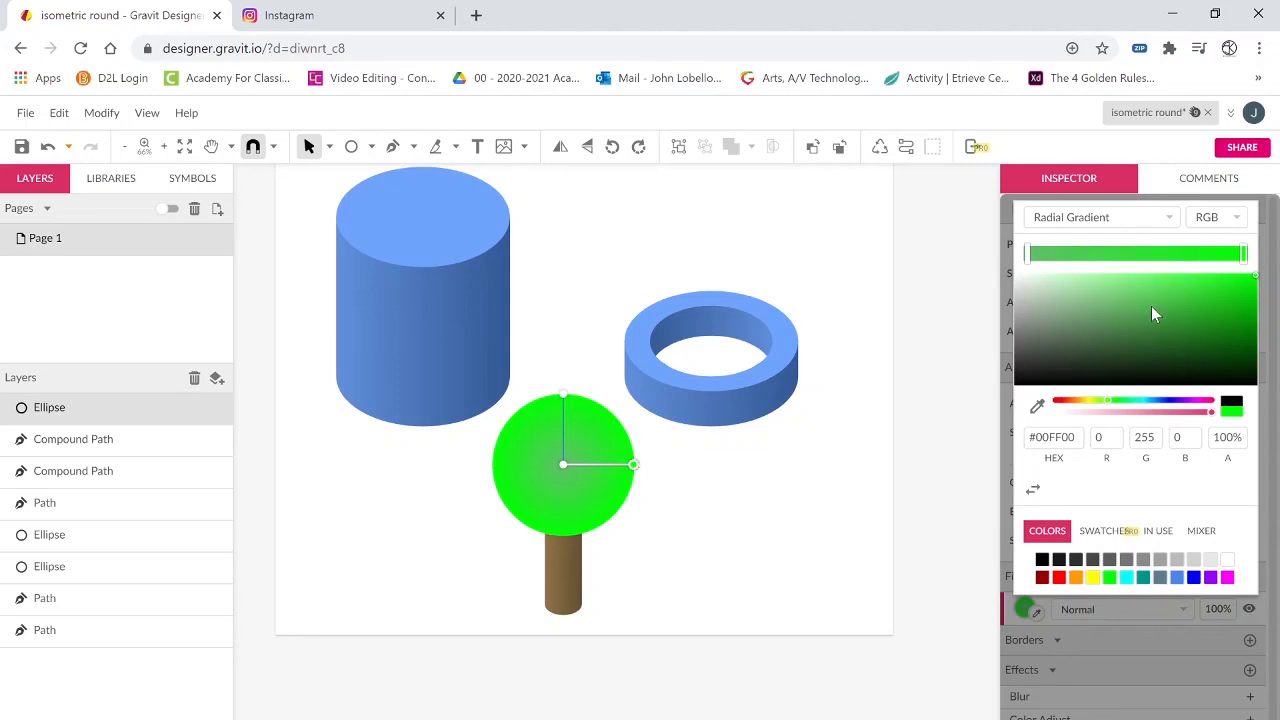
left_click_drag(1151, 314, 1171, 322)
left_click(815, 607)
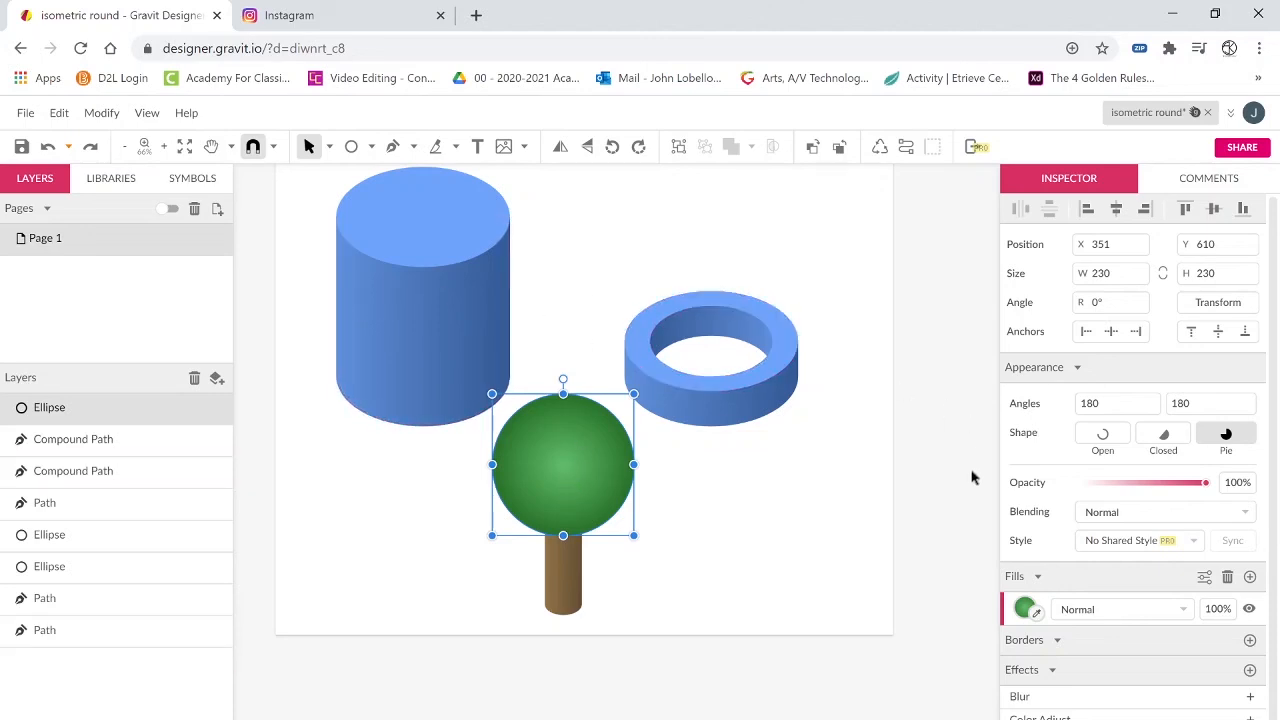
Shift the radial gradient's center toward the sphere's upper left and slightly extend its radius to place the highlight off-center.
left_click(1025, 609)
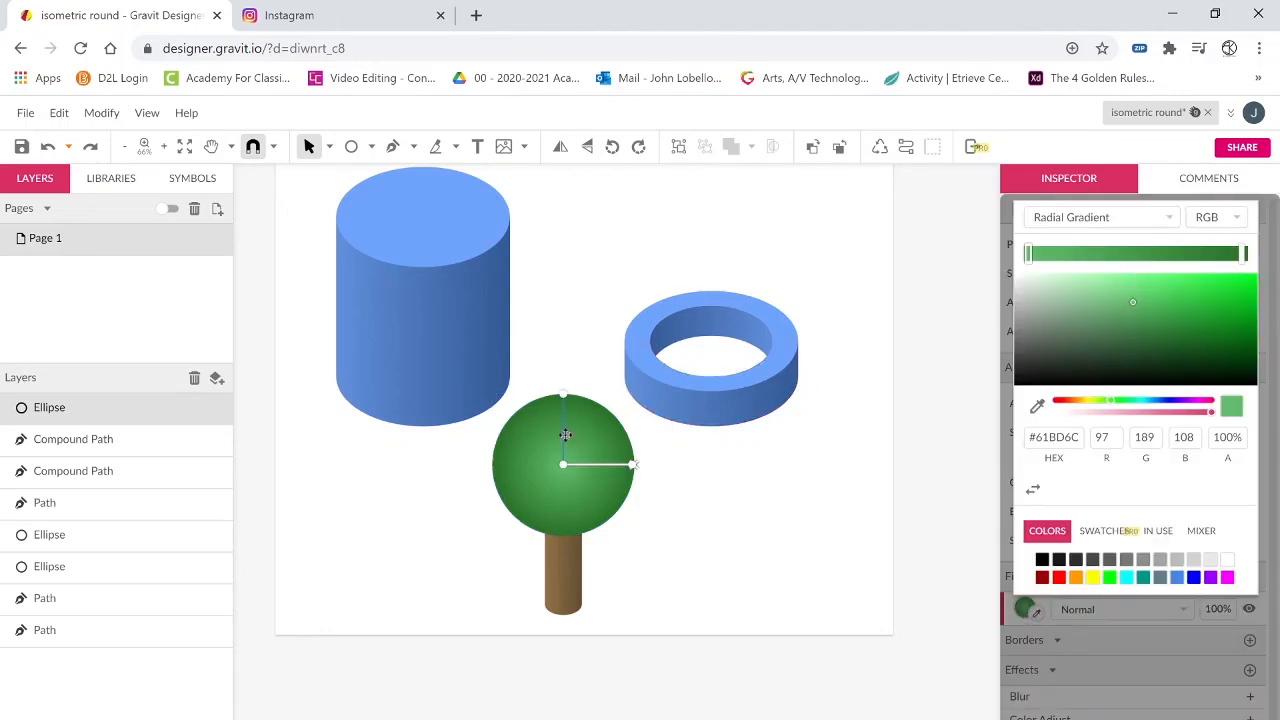
mouse_move(551, 436)
left_mouse_down()
mouse_move(531, 434)
mouse_move(533, 418)
left_mouse_up()
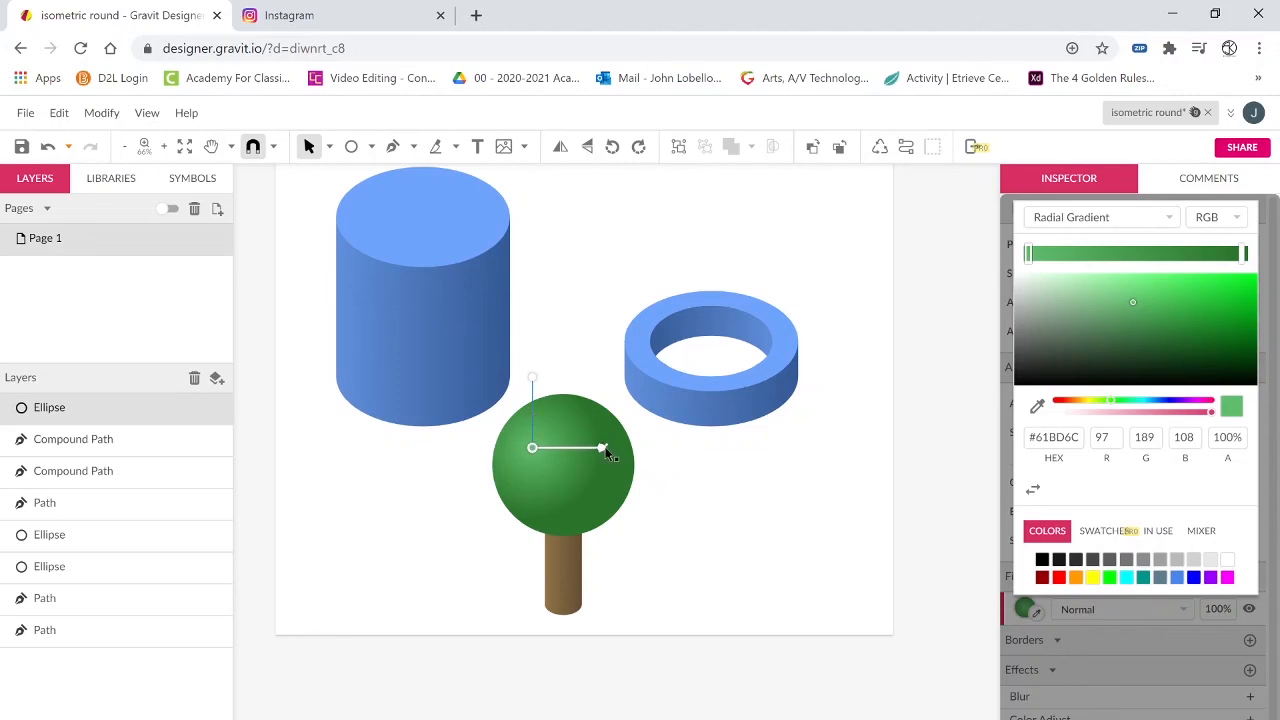
mouse_move(605, 452)
left_mouse_down()
mouse_move(629, 454)
mouse_move(614, 457)
left_mouse_up()
left_click(738, 587)
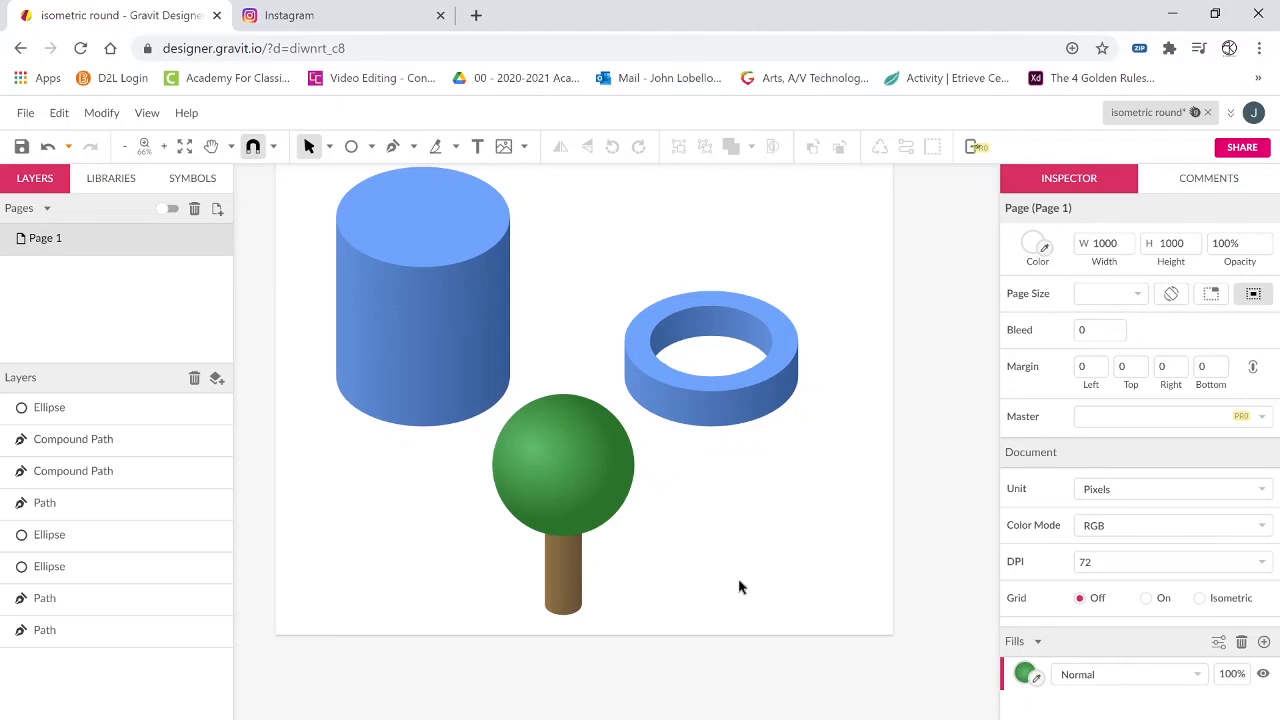
key("space")
scroll(497, 323, "down", 1)
left_click_drag(584, 445, 625, 542)
key("ctrl+space")
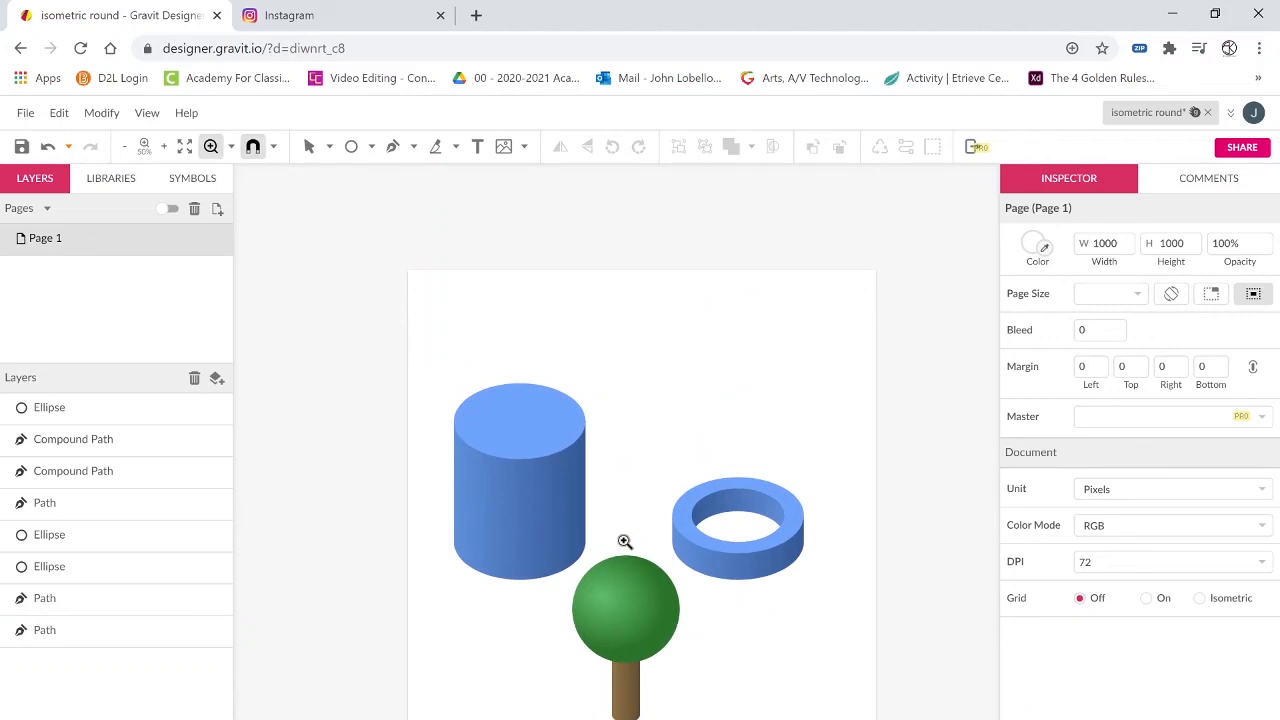